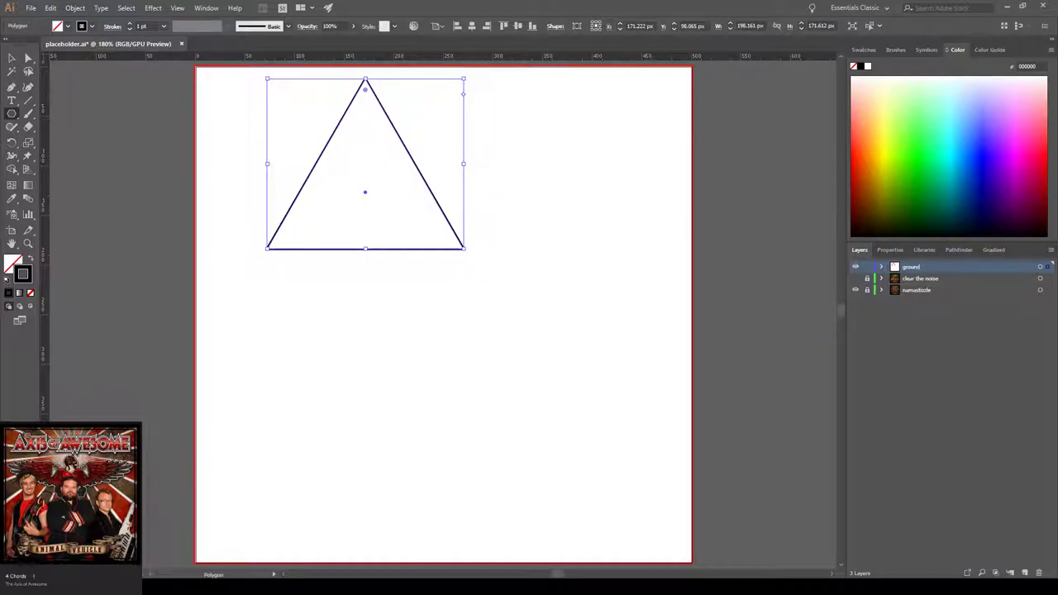
- Turn the triangle upside down so it points downward and centre it on the artboard at X 250 px, Y 250 px
key(Return)
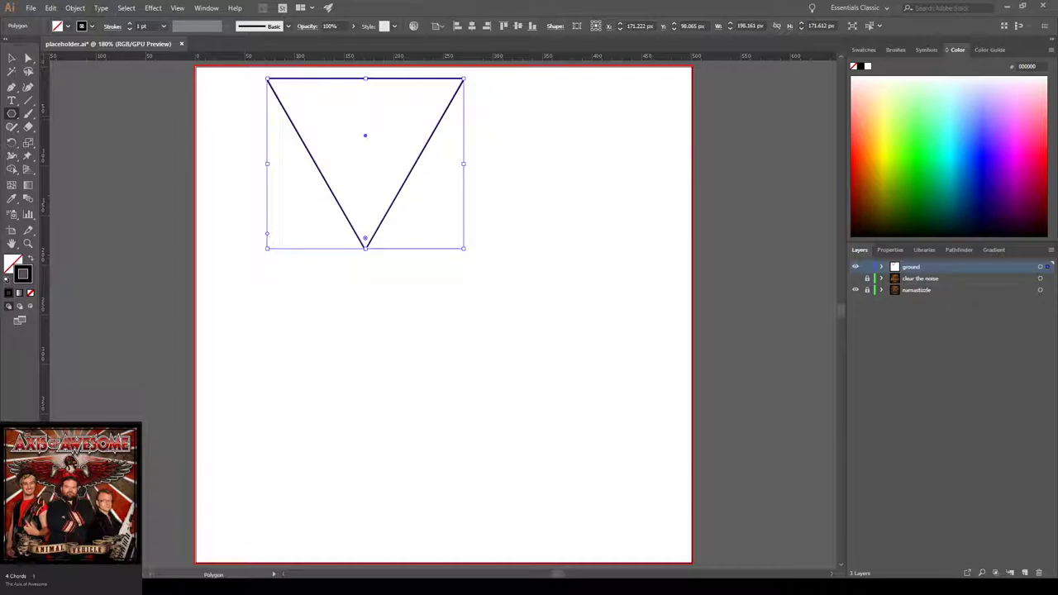
click(472, 26)
key(Tab)
text(250)
key(Return)
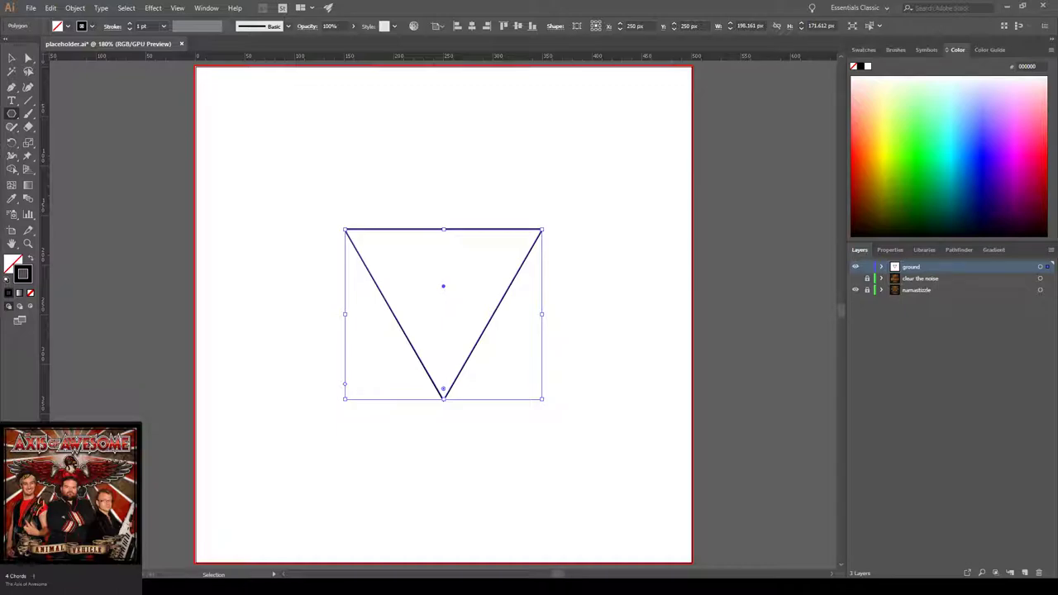
- Set the triangle's stroke weight to 5 pt and deselect it
text(5)
key(Return)
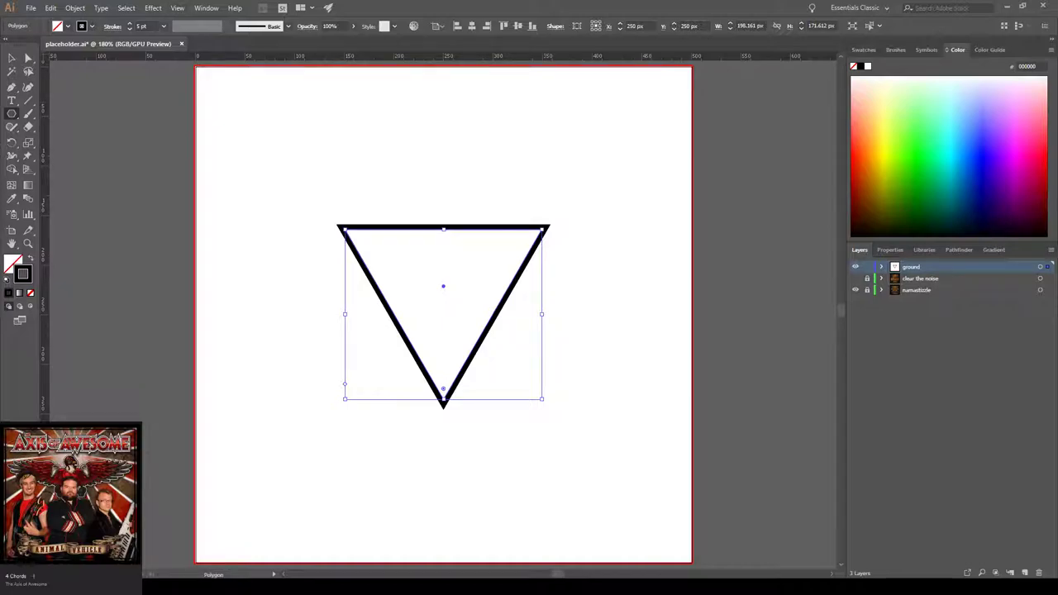
click(11, 58)
click(120, 157)
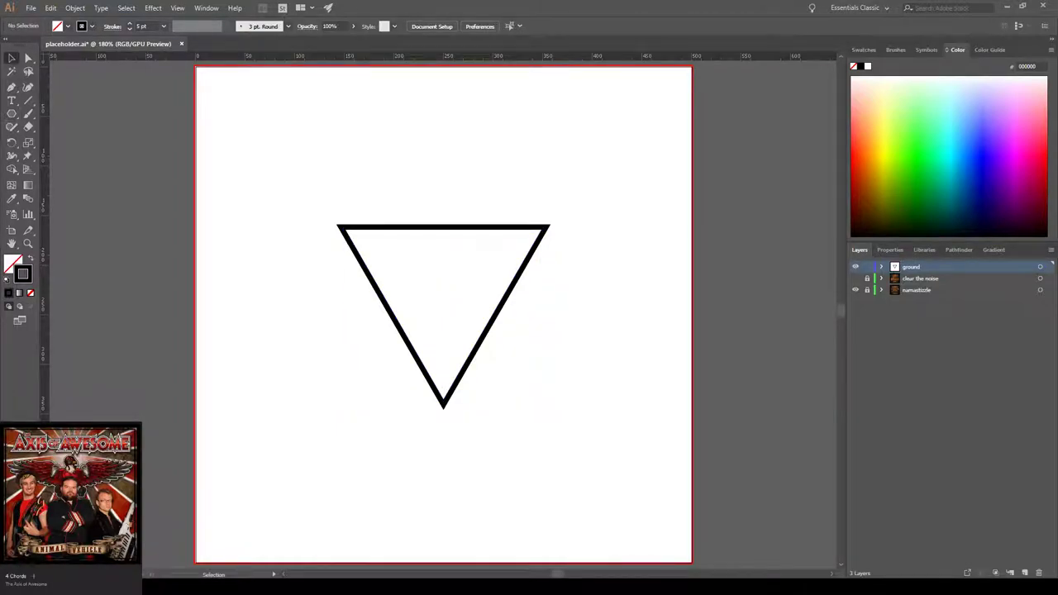
- Draw a circle about 232 px in diameter and centre it horizontally and vertically on the artboard
click(12, 114)
key(l)
drag(269, 170, 500, 400)
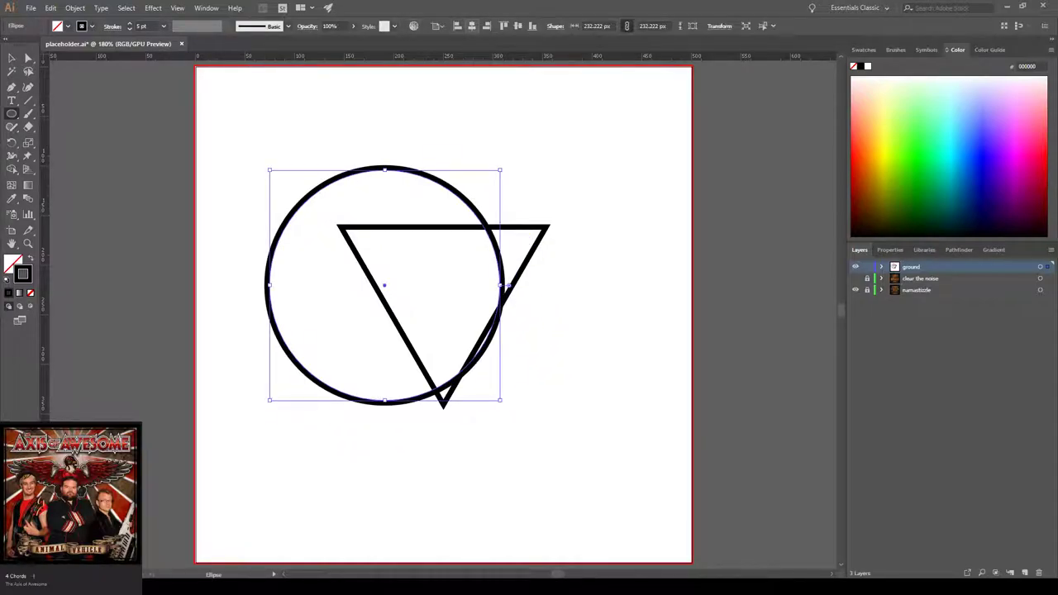
click(472, 26)
click(518, 26)
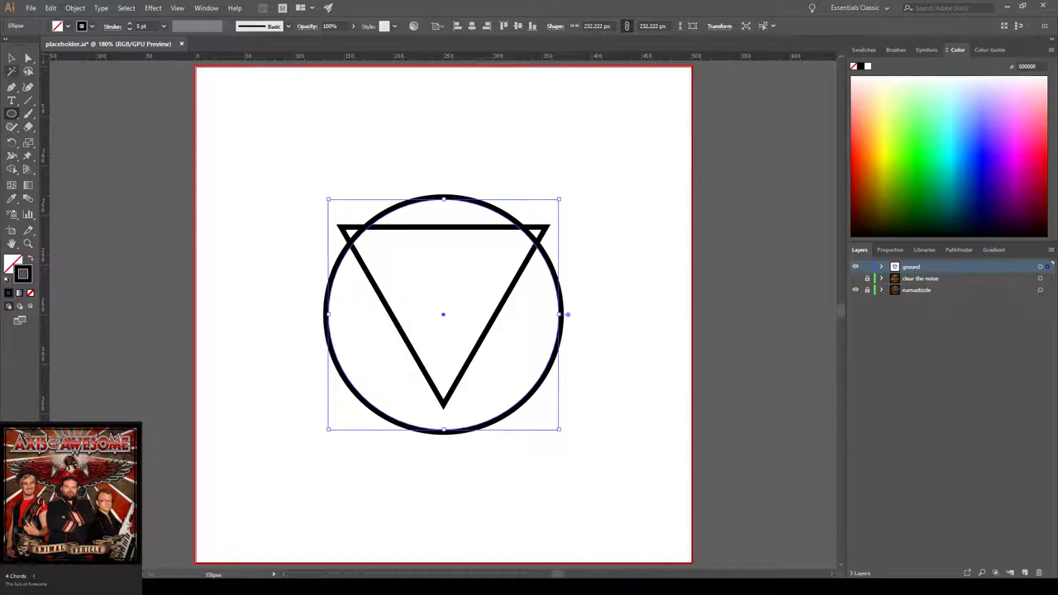
click(12, 58)
click(265, 257)
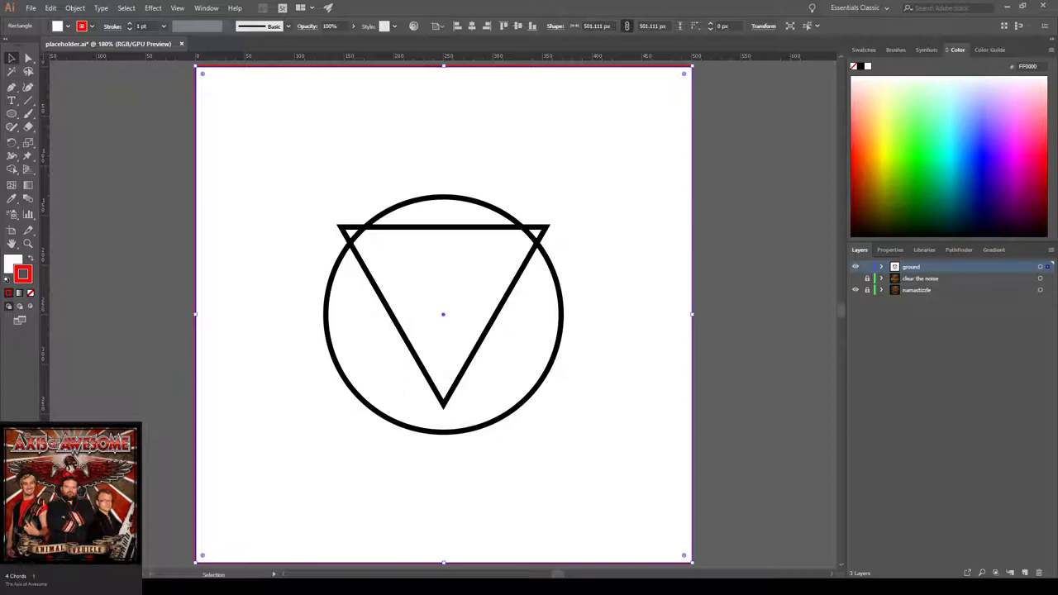
- Add a layer above the ground layer and name it "go crazy you beautiful mf"
key(l)
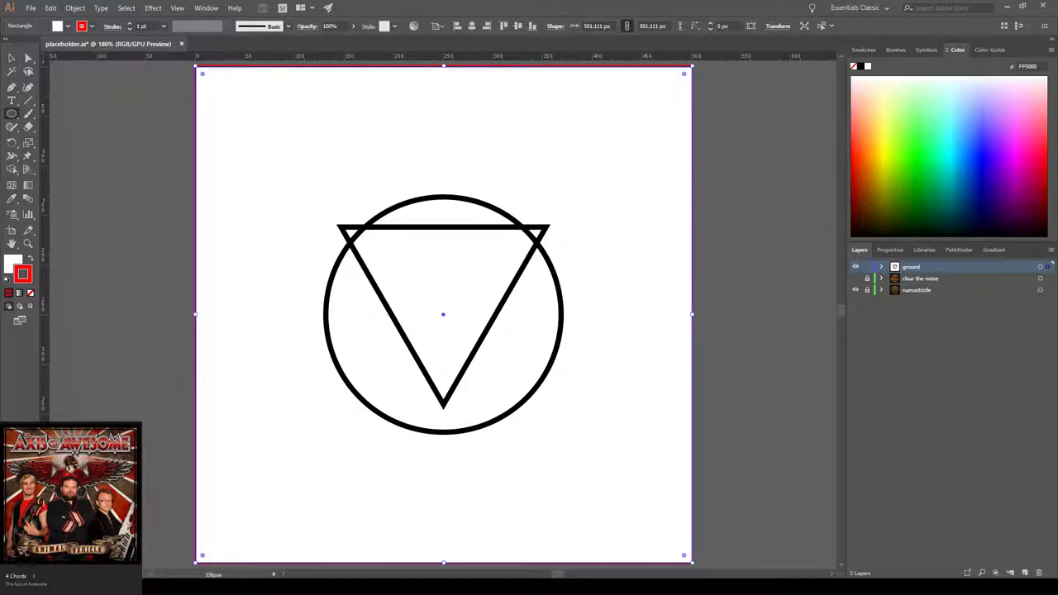
alt+click(12, 113)
key(ctrl+l)
double_click(911, 267)
text(go crazy you bea)
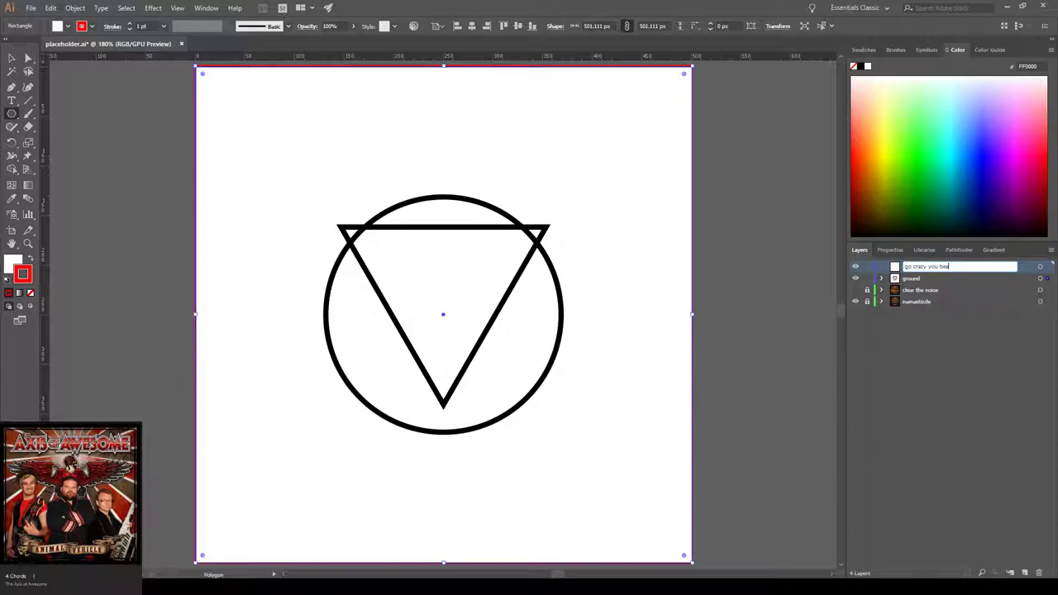
text(utiful muf)
key(Return)
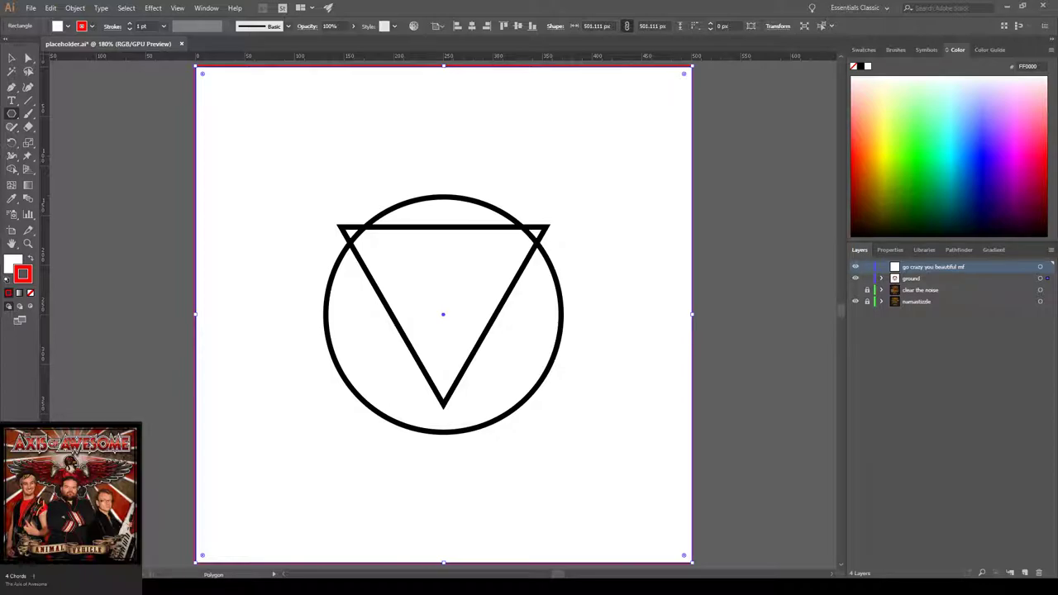
- Draw a flat-topped hexagon about 132 px wide overlapping the circle's lower right edge
drag(421, 293, 439, 312)
key(ctrl+z)
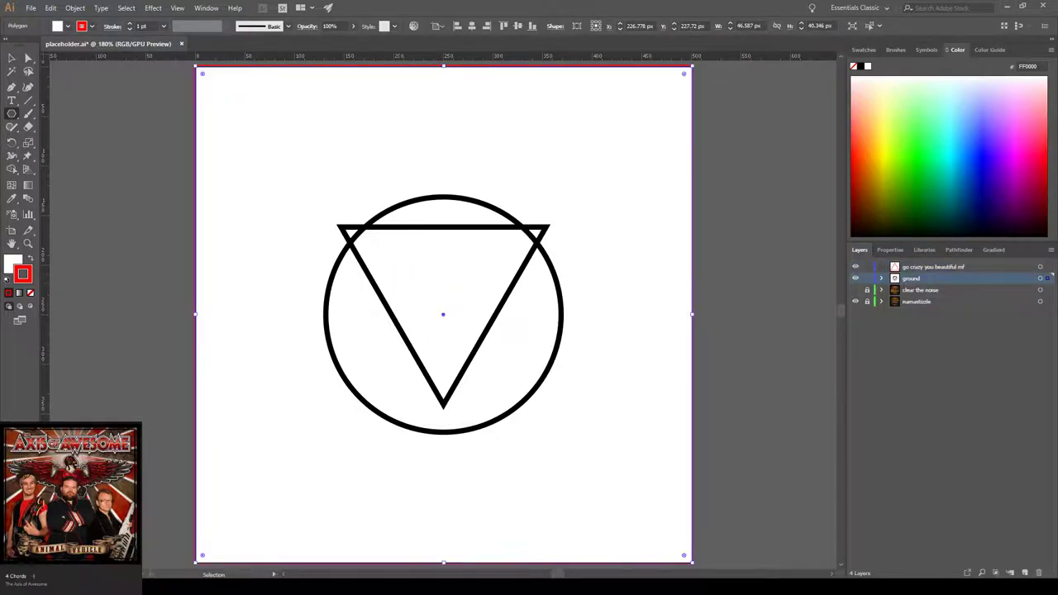
drag(589, 387, 623, 414)
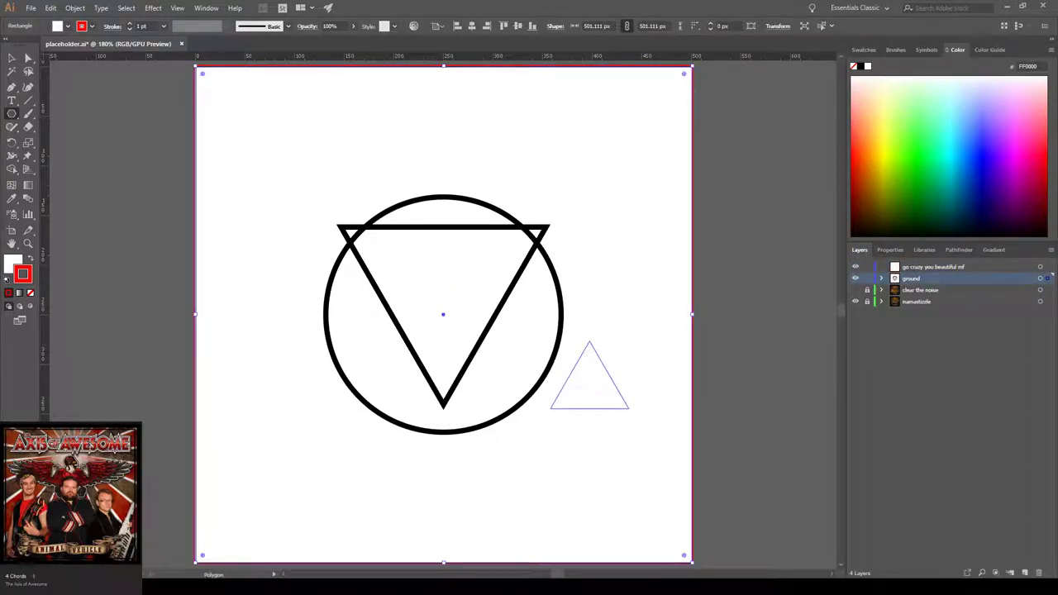
key(Up)
key(Up)
key(Up)
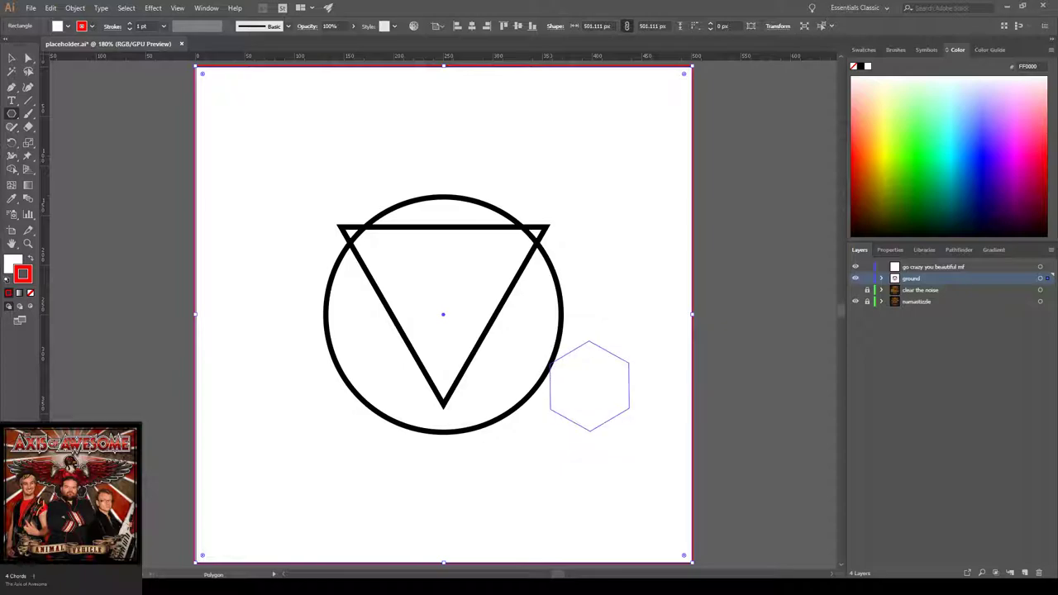
drag(590, 340, 623, 329)
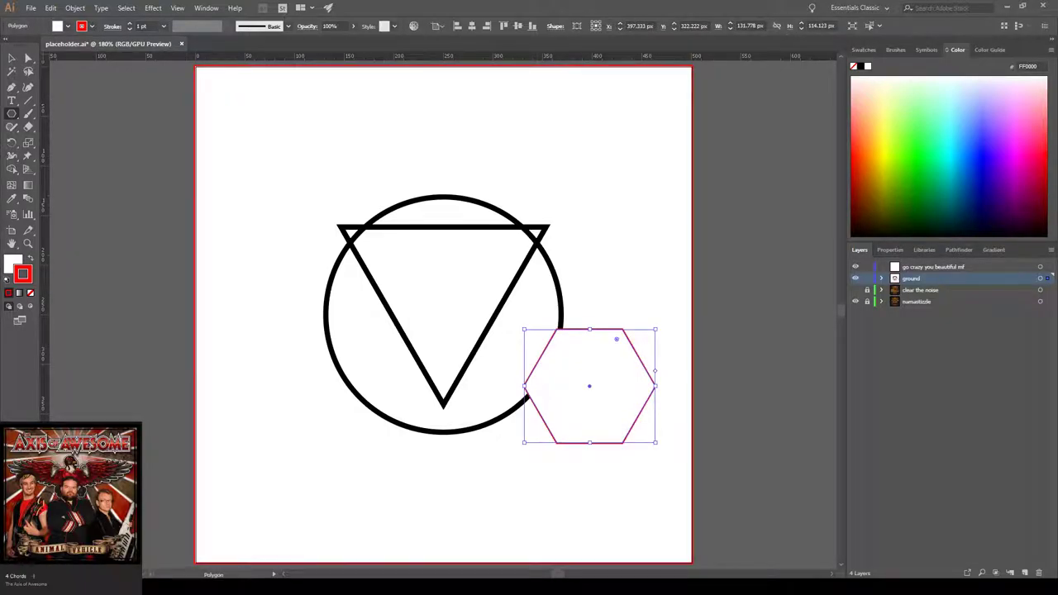
- Move the hexagon onto the "go crazy you beautiful mf" layer and give it no fill and a black stroke
key(v)
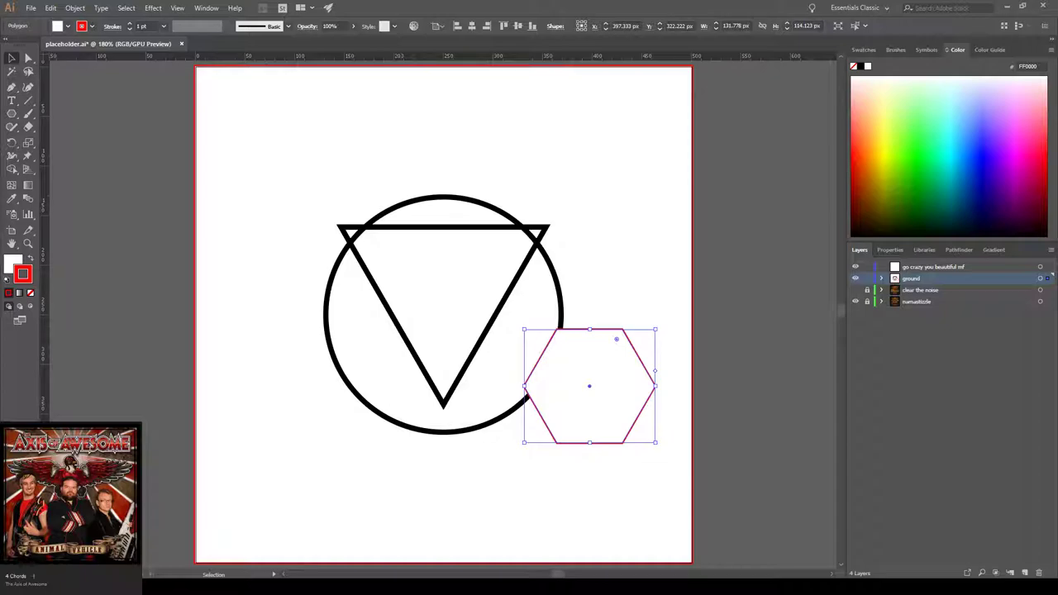
key(Delete)
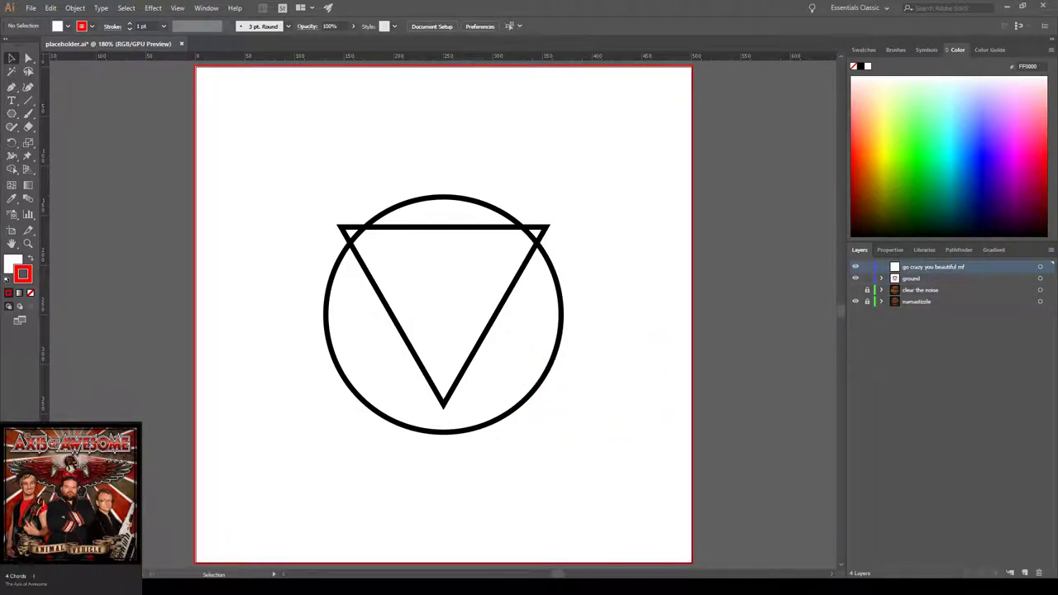
key(ctrl+z)
key(x)
key(slash)
key(x)
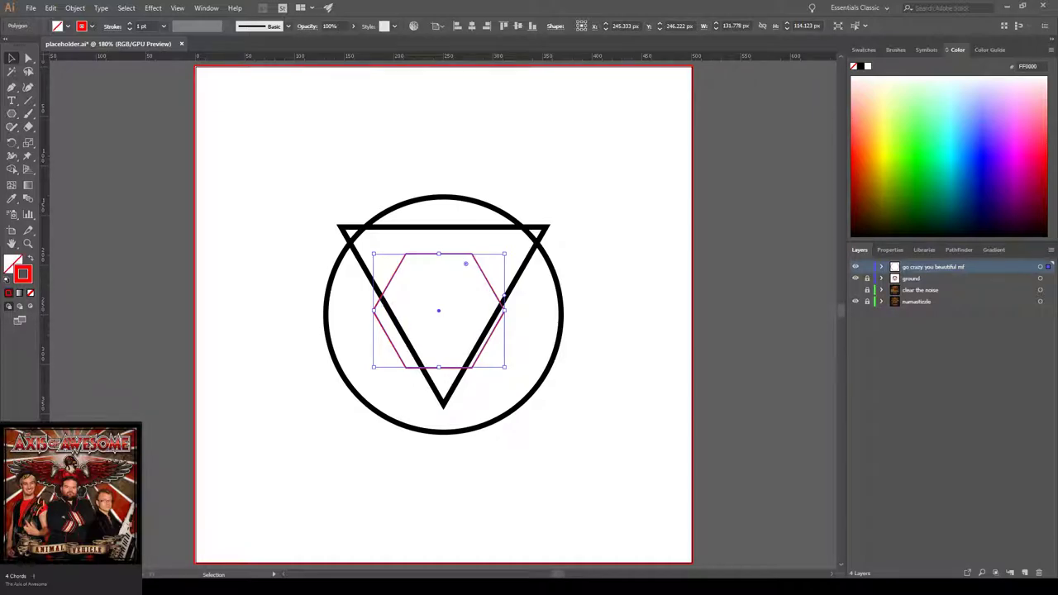
click(860, 66)
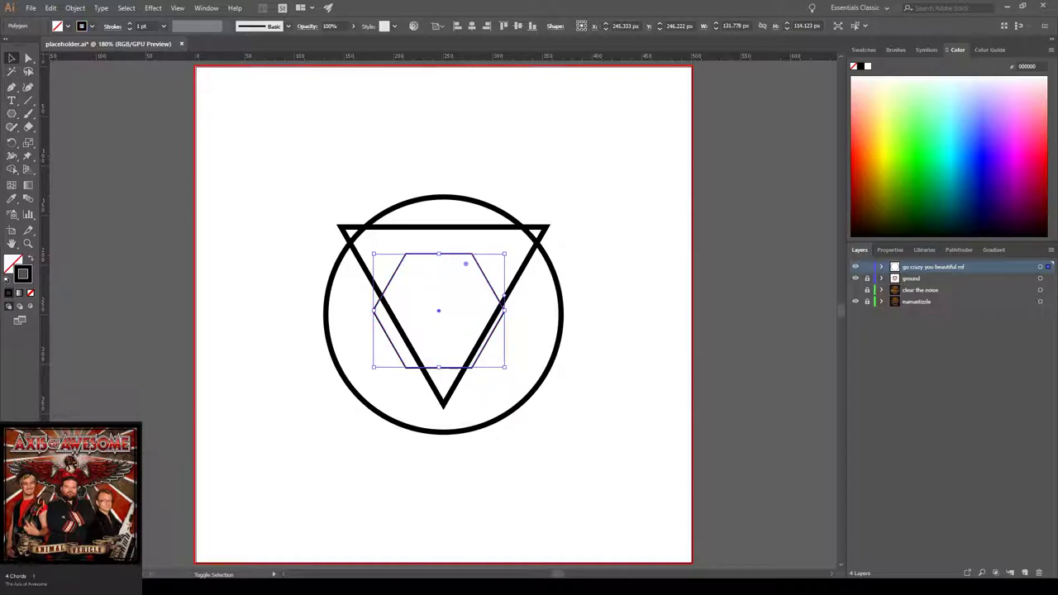
- Shrink the hexagon proportionally to about 57 px wide and paste a copy of it
drag(372, 254, 446, 317)
key(ctrl+c)
key(ctrl+v)
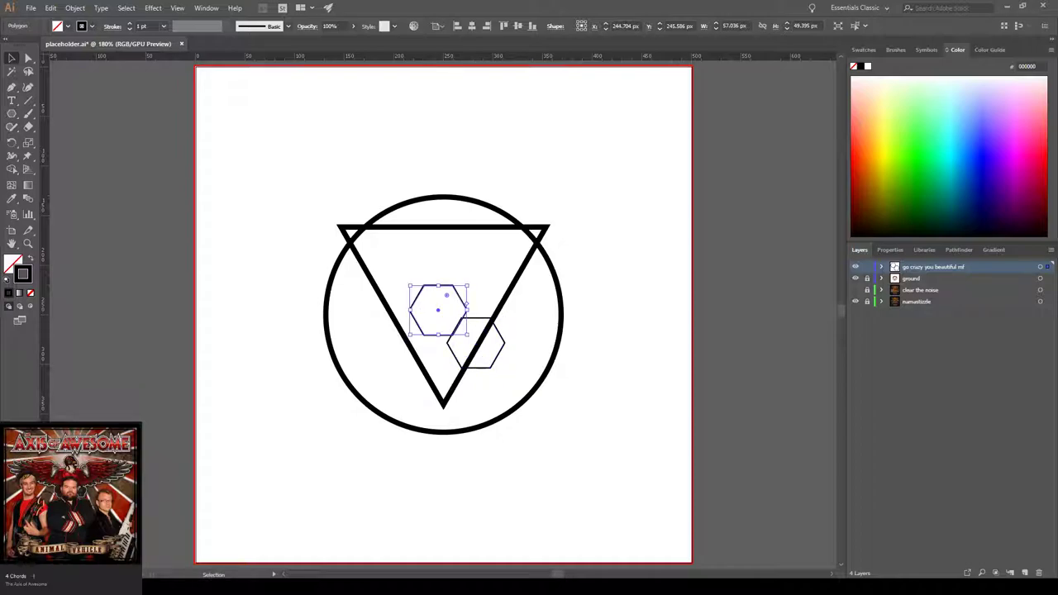
- Keep pasting hexagon copies and enlarge each proportionally toward the upper left to a different size, the largest about 250 px wide
drag(410, 286, 352, 235)
key(ctrl+v)
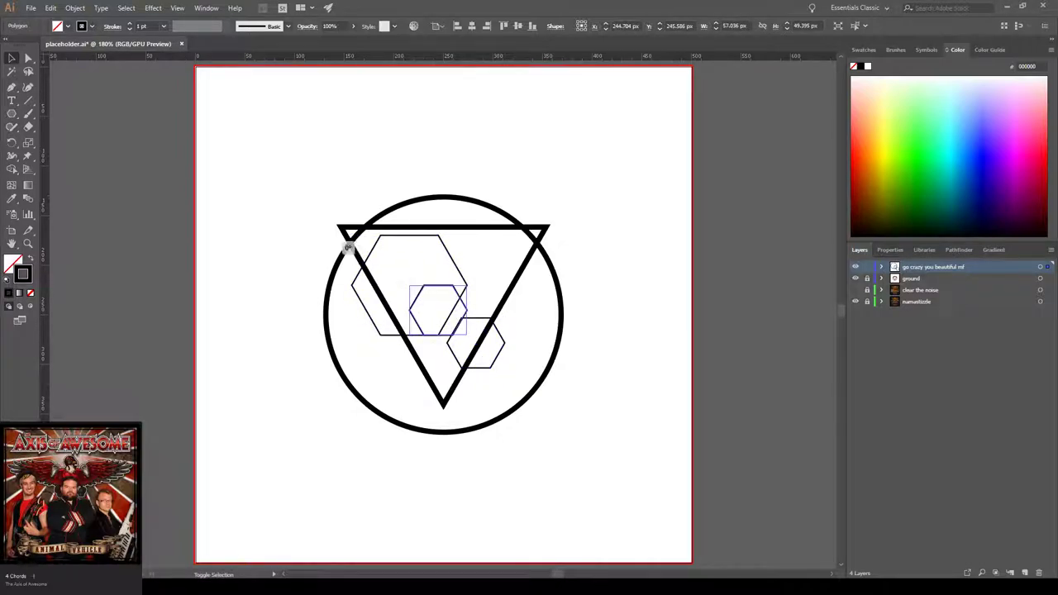
drag(409, 285, 308, 198)
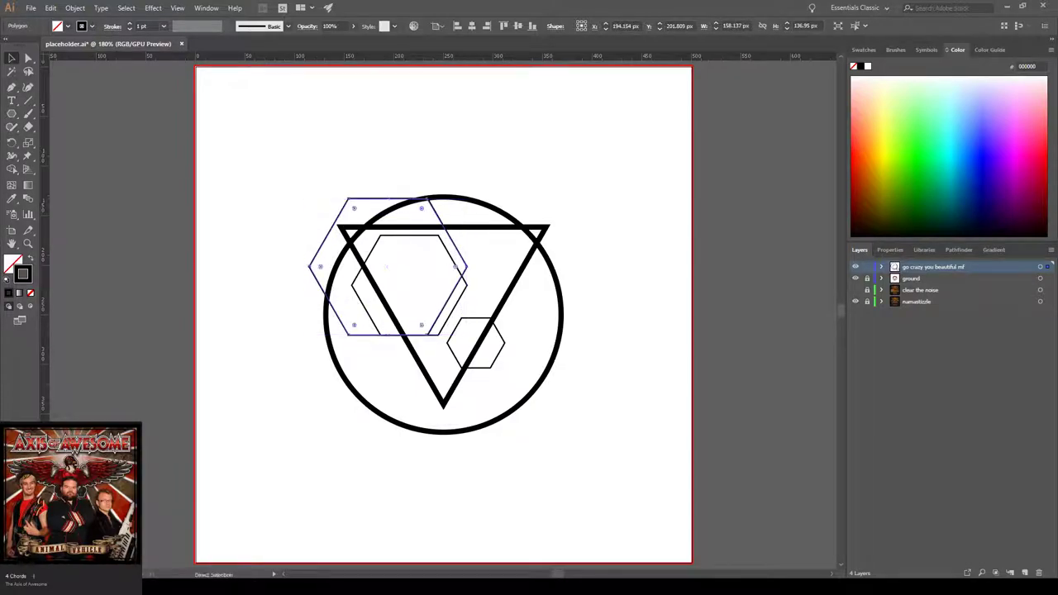
click(446, 295)
drag(410, 285, 289, 181)
click(446, 295)
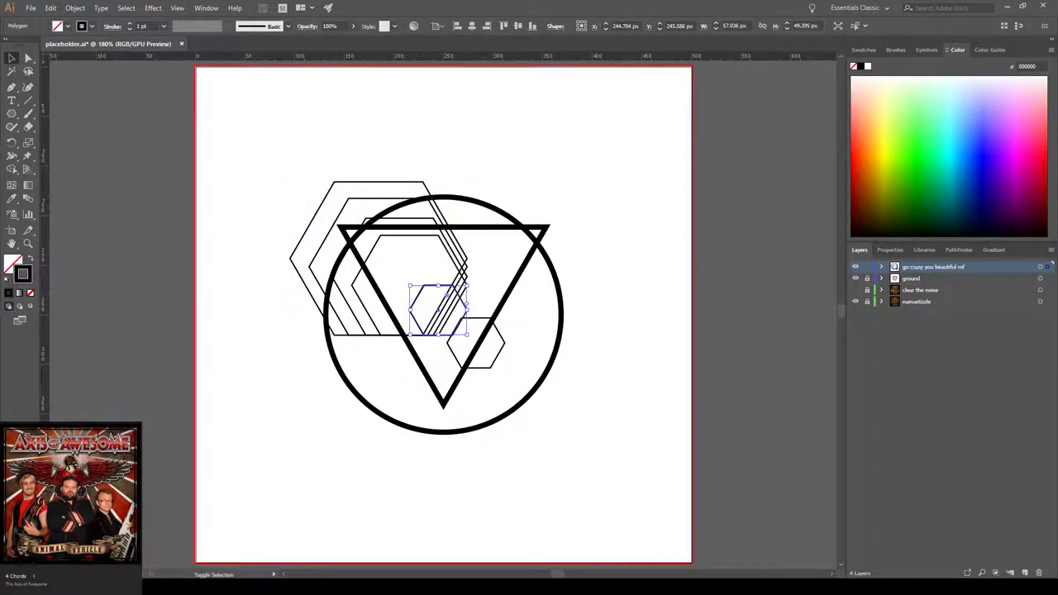
drag(410, 287, 264, 161)
click(446, 296)
drag(400, 278, 375, 256)
click(422, 289)
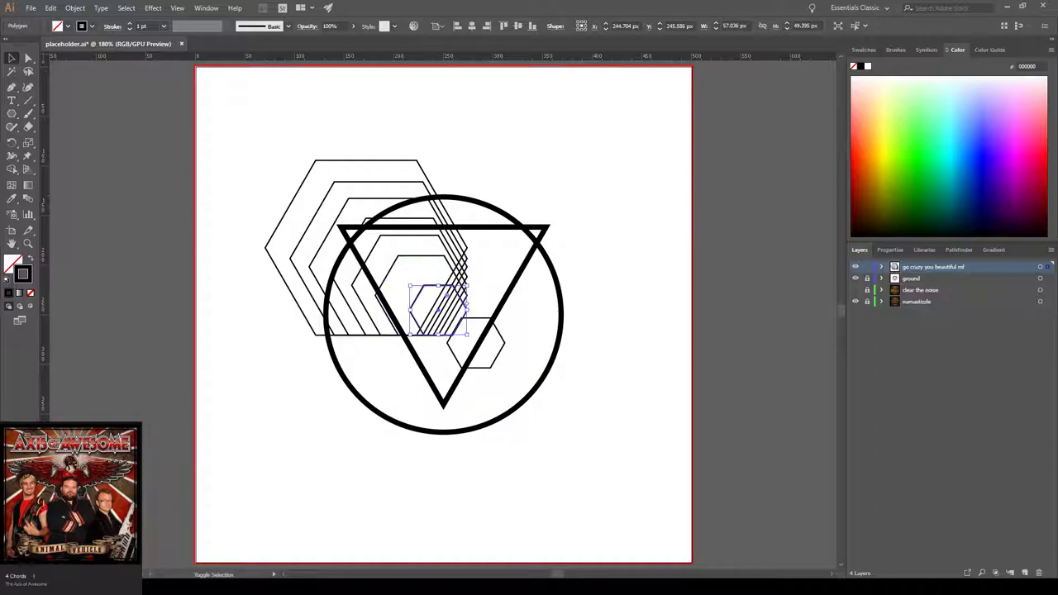
drag(400, 278, 246, 143)
click(421, 291)
click(420, 291)
click(438, 295)
drag(409, 286, 218, 119)
- Centre all the hexagons horizontally and vertically on the artboard so they are concentric, and deselect them
key(a)
key(ctrl+a)
key(v)
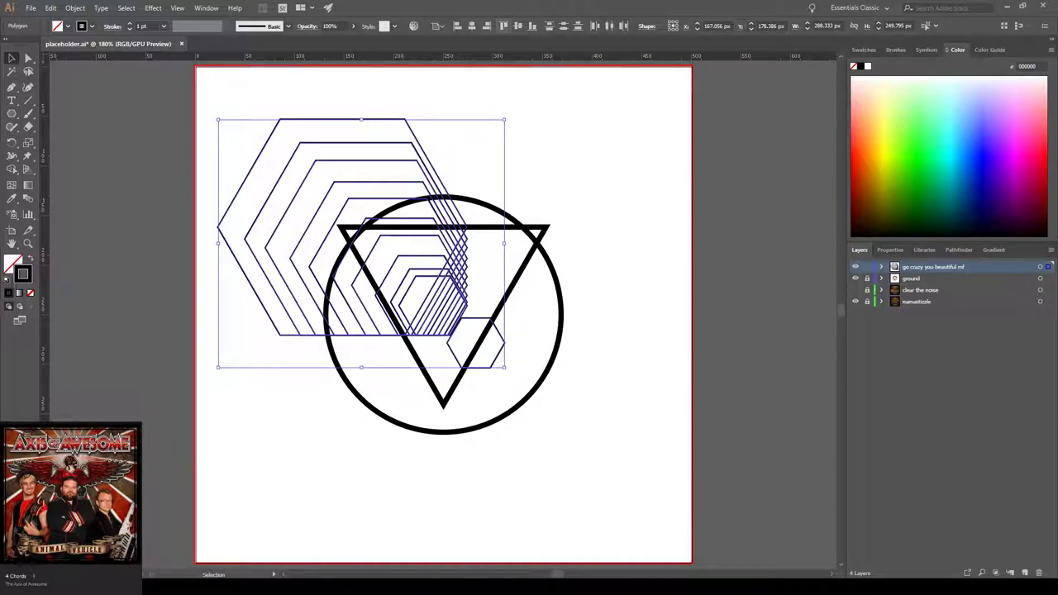
click(471, 26)
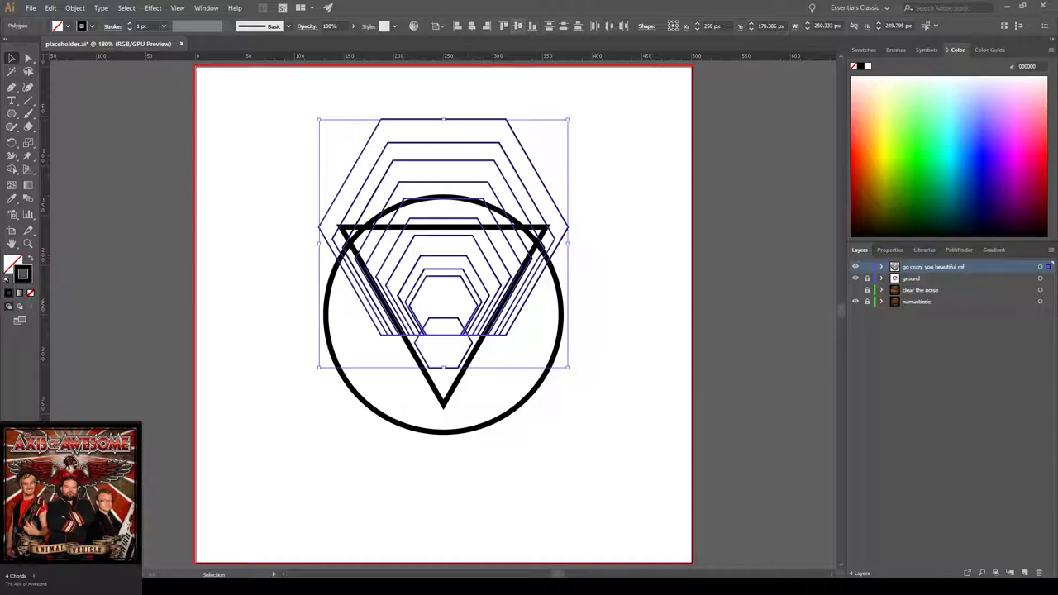
click(517, 26)
key(ctrl+shift+a)
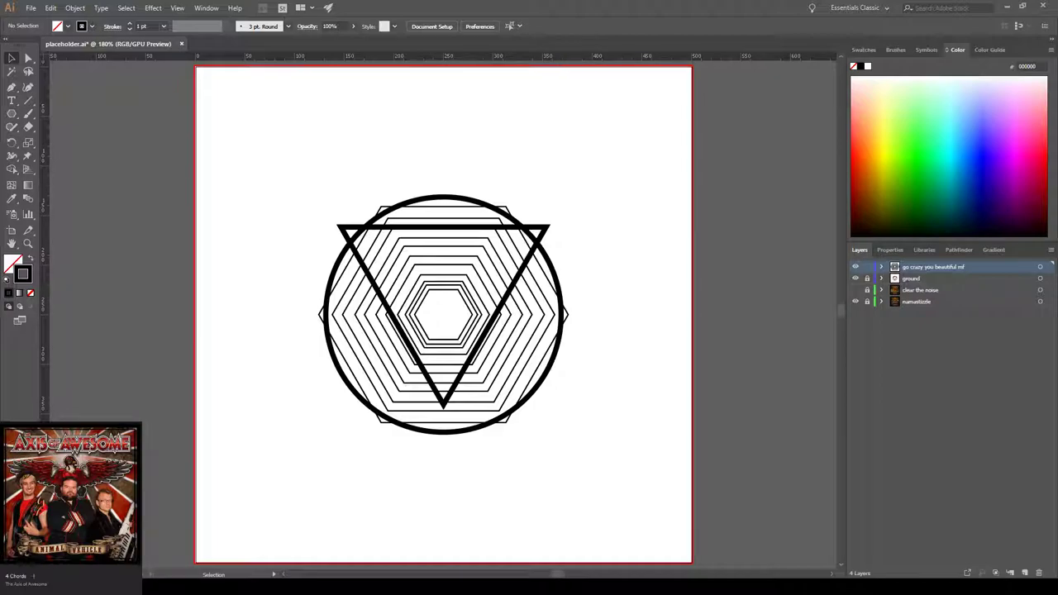
key(l)
key(ctrl)
key(ctrl)
drag(620, 400, 644, 422)
key(shift+Up)
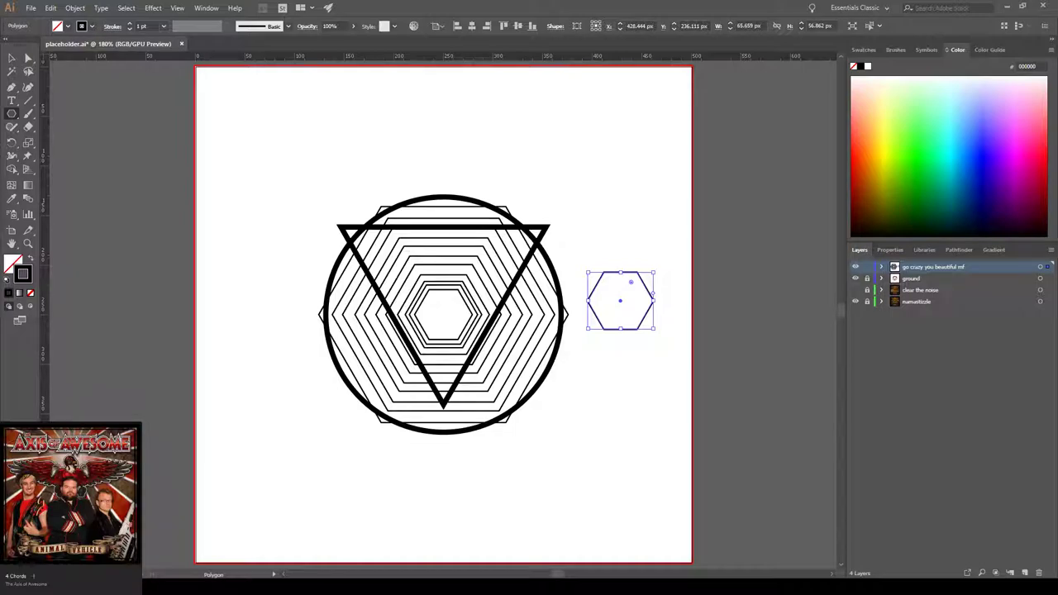
key(Up)
key(ctrl+z)
key(ctrl+z)
key(ctrl+z)
key(Delete)
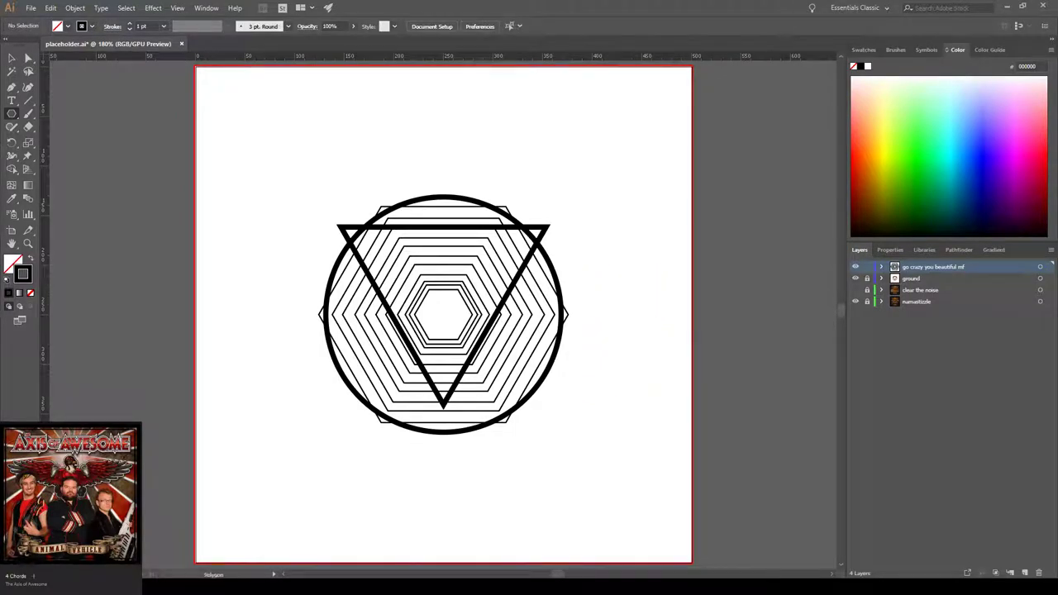
- Draw a flat-topped ten-sided polygon about 211 px wide at the lower right corner of the artboard
drag(633, 436, 633, 397)
key(Up)
key(Up)
key(Up)
key(Up)
key(Down)
key(Down)
mouse_move(674, 435)
mouse_down()
mouse_move(677, 454)
mouse_move(683, 441)
mouse_up()
key(Up)
key(Up)
drag(642, 390, 611, 308)
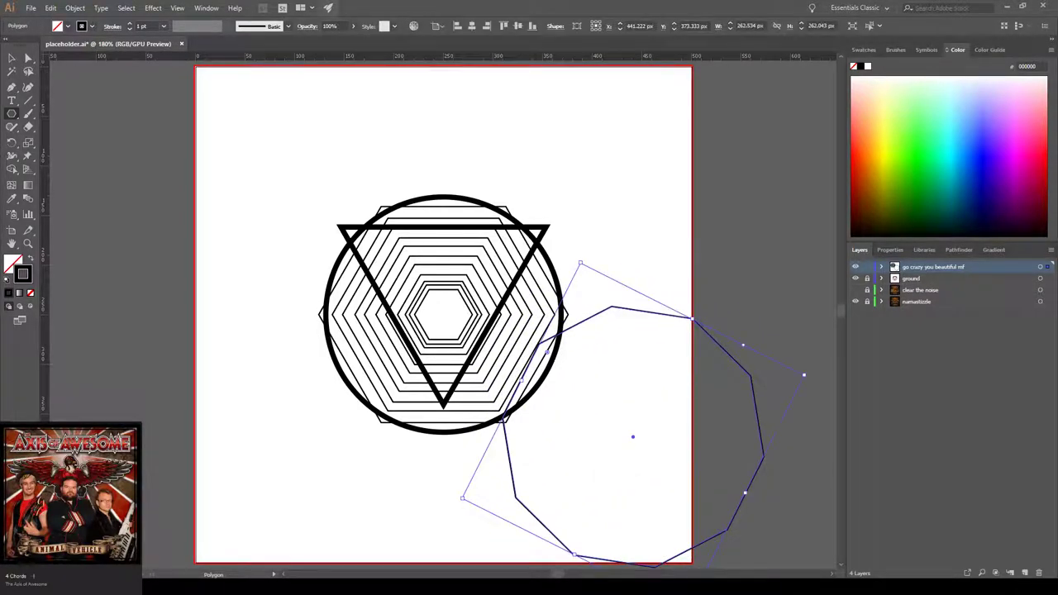
key(ctrl+z)
drag(634, 487, 739, 488)
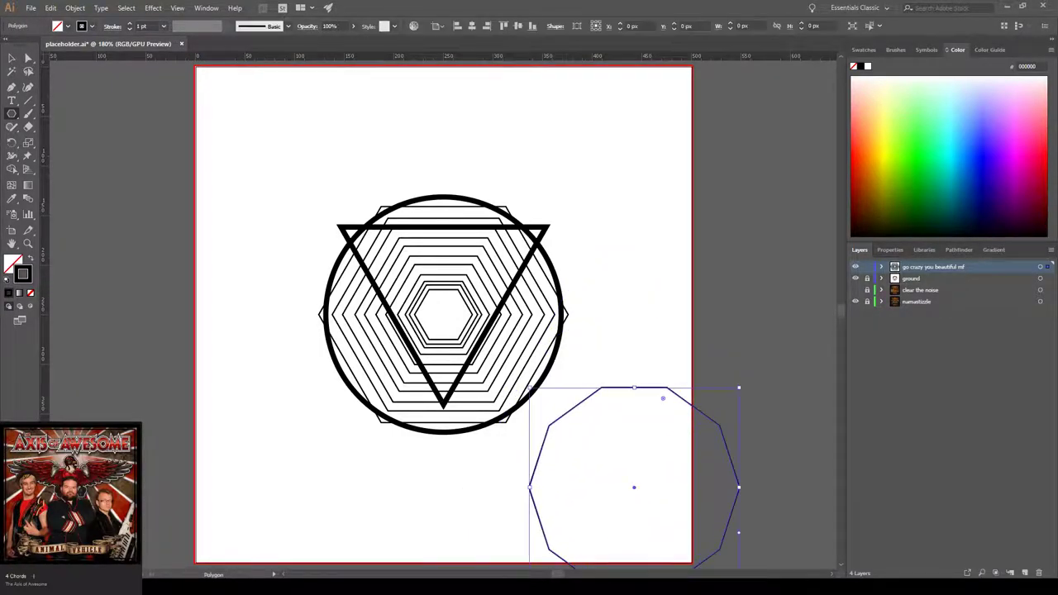
- Enlarge the ten-sided polygon proportionally to about 322 px wide so it surrounds the circle, and centre it on the artboard
click(518, 26)
click(472, 25)
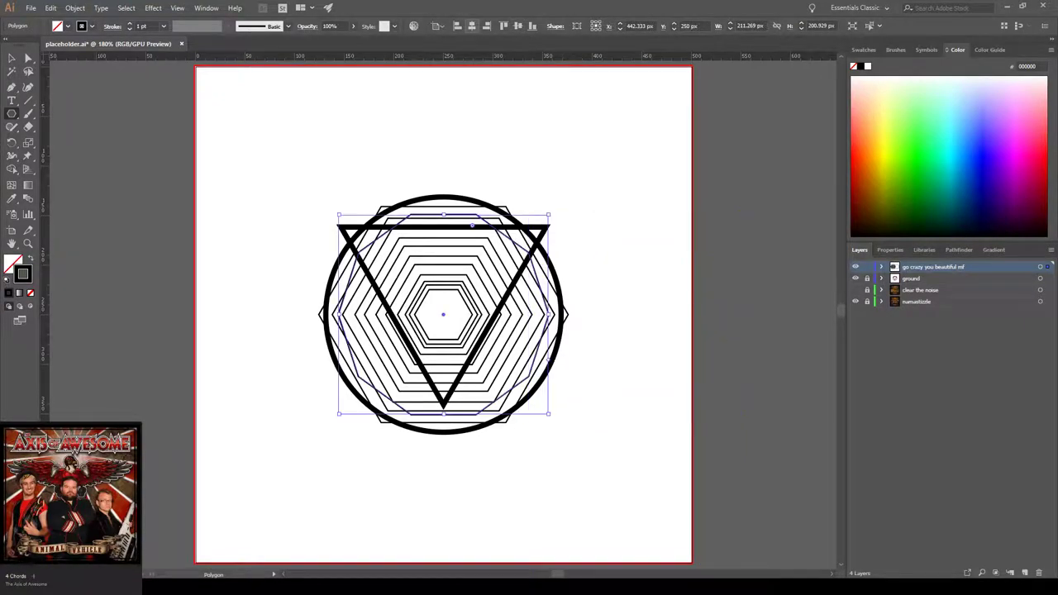
drag(339, 214, 300, 179)
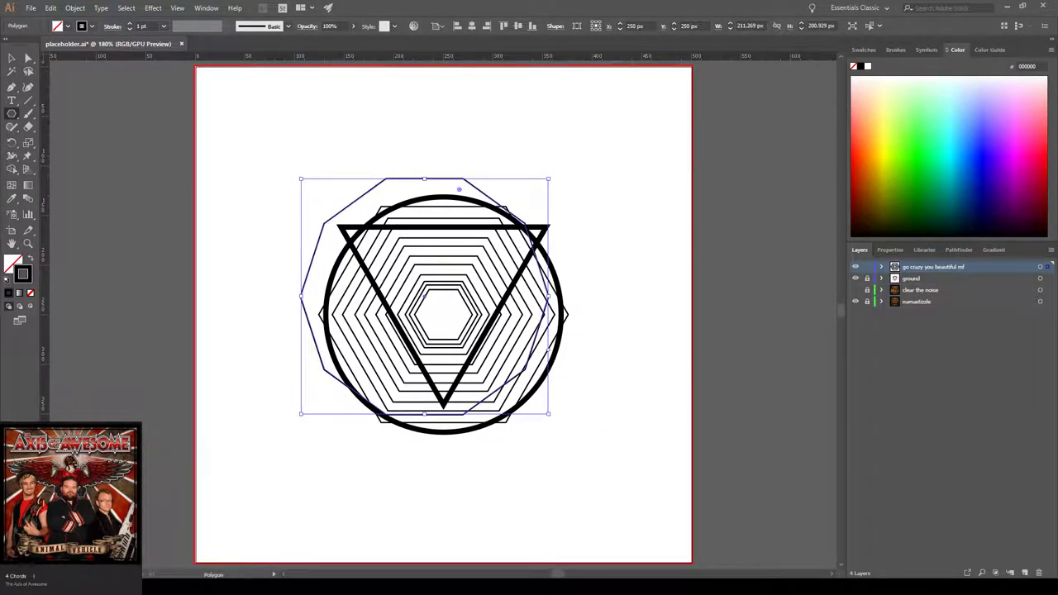
drag(548, 413, 601, 463)
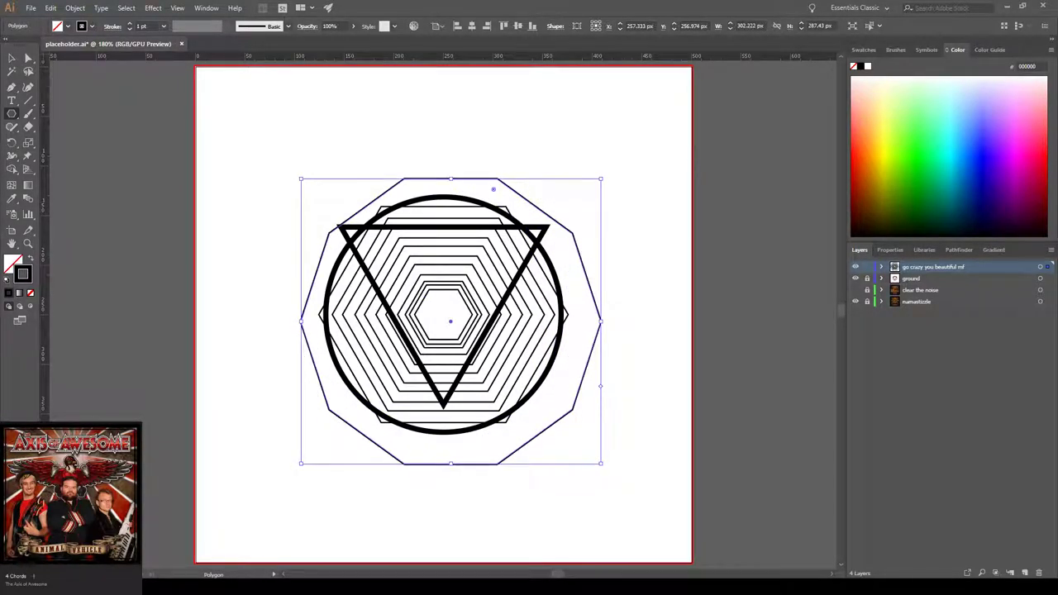
drag(301, 178, 282, 159)
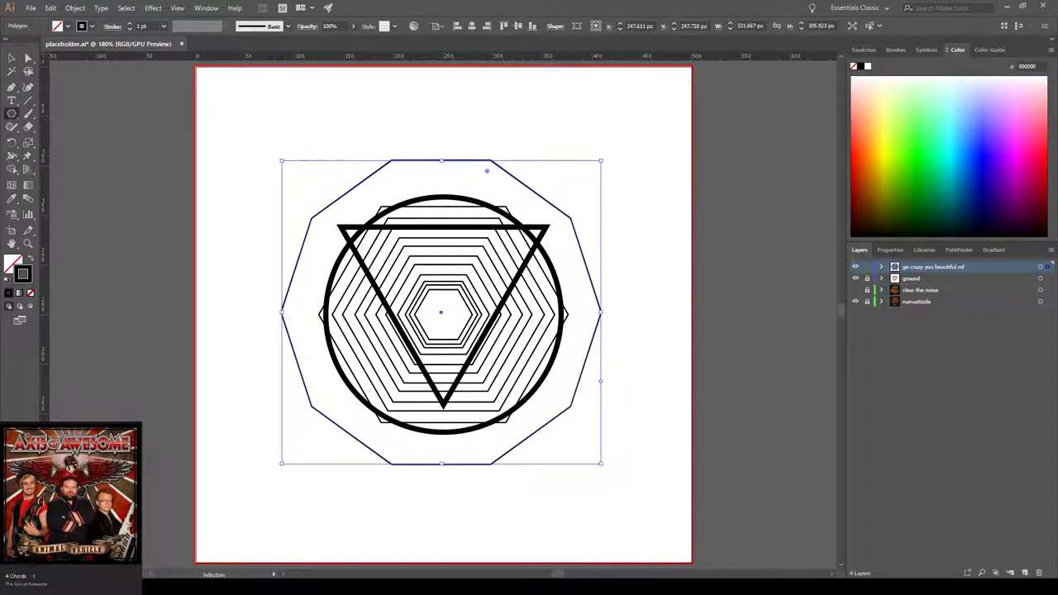
click(472, 27)
click(518, 26)
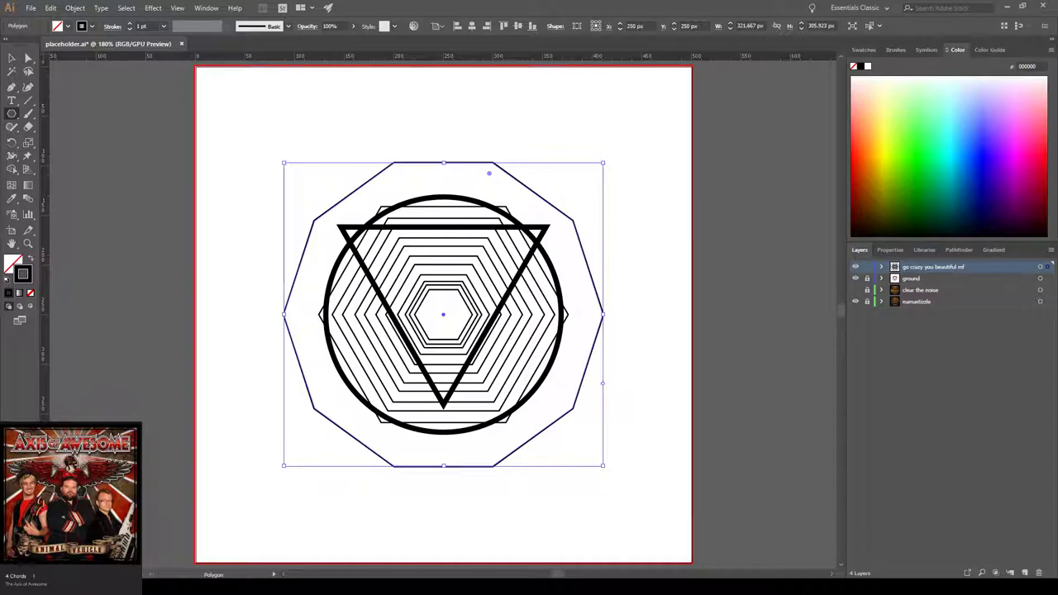
- Shrink the ten-sided outer polygon proportionally to about 292 px wide around the circle, and deselect it
key(ctrl+d)
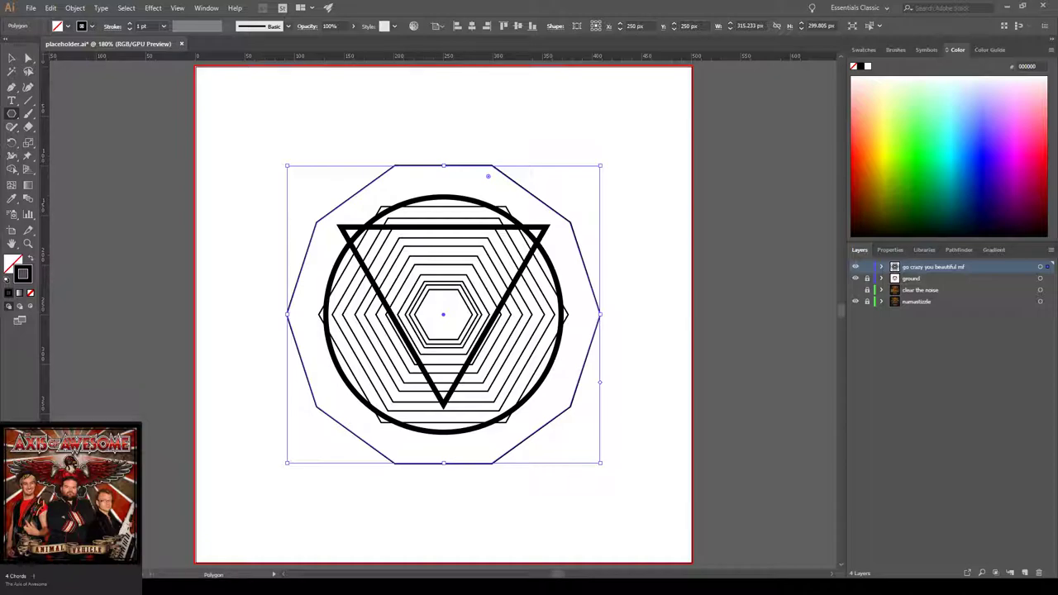
drag(288, 167, 296, 175)
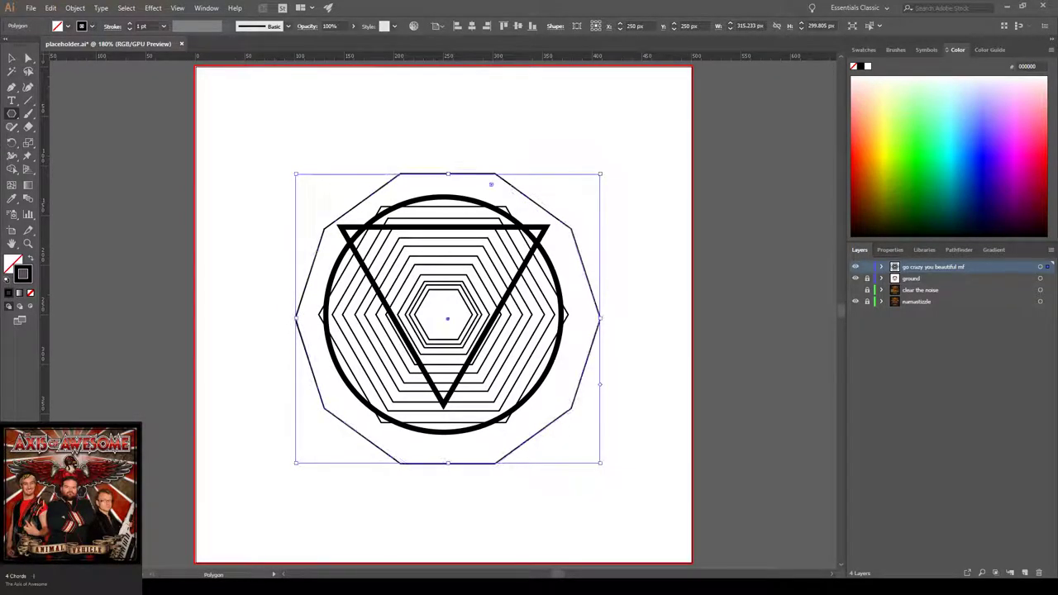
drag(600, 463, 589, 452)
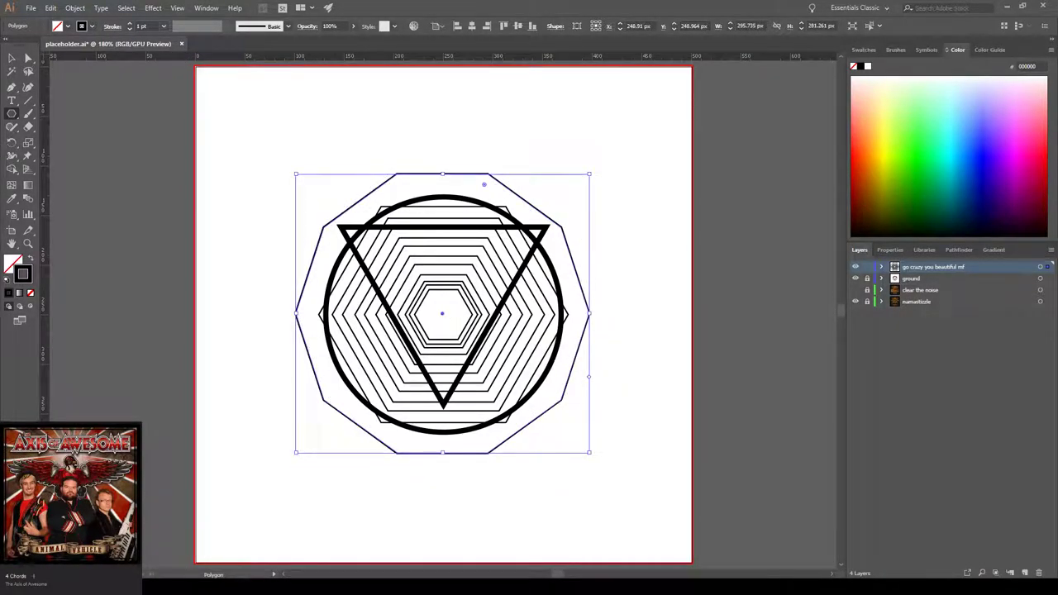
drag(590, 452, 584, 447)
drag(295, 174, 296, 174)
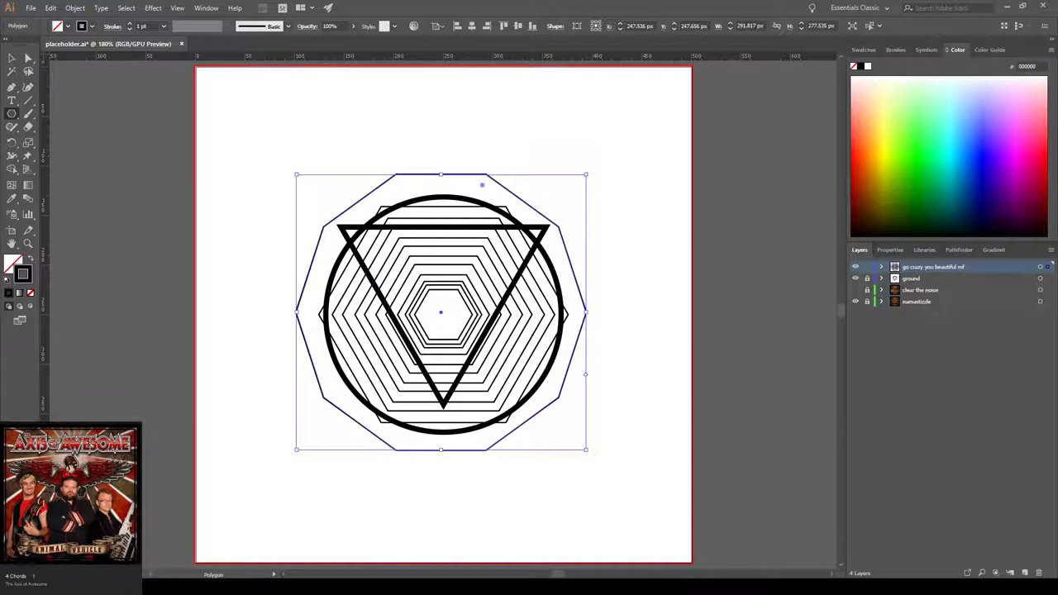
key(ctrl)
click(11, 58)
click(120, 149)
key(shift)
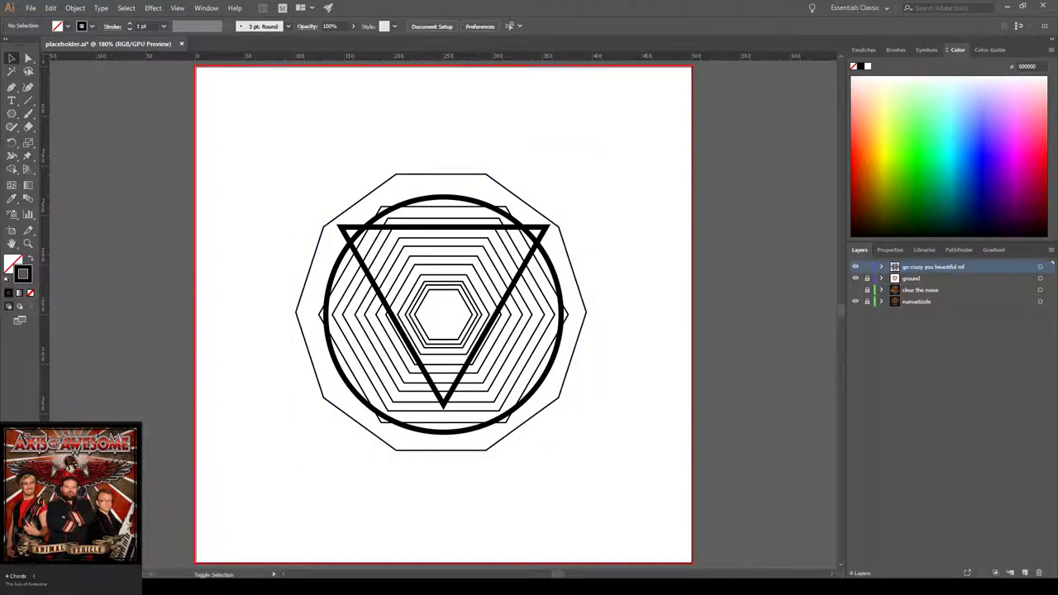
- Draw a small polygon about 17 px wide inside the innermost hexagon, give it a black fill without stroke, and centre it on the artboard
click(11, 115)
drag(448, 316, 448, 307)
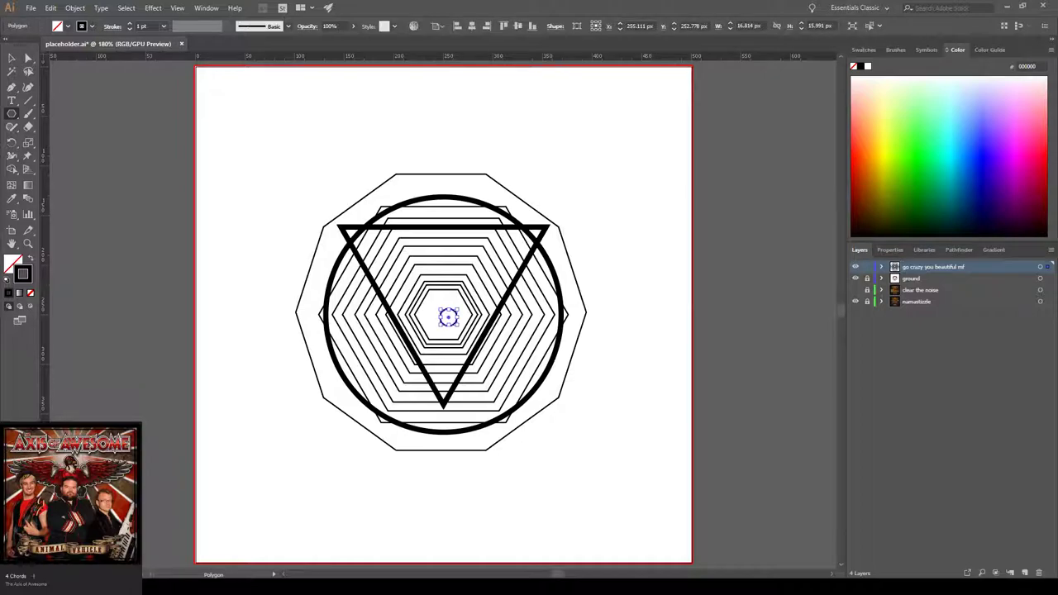
key(shift+x)
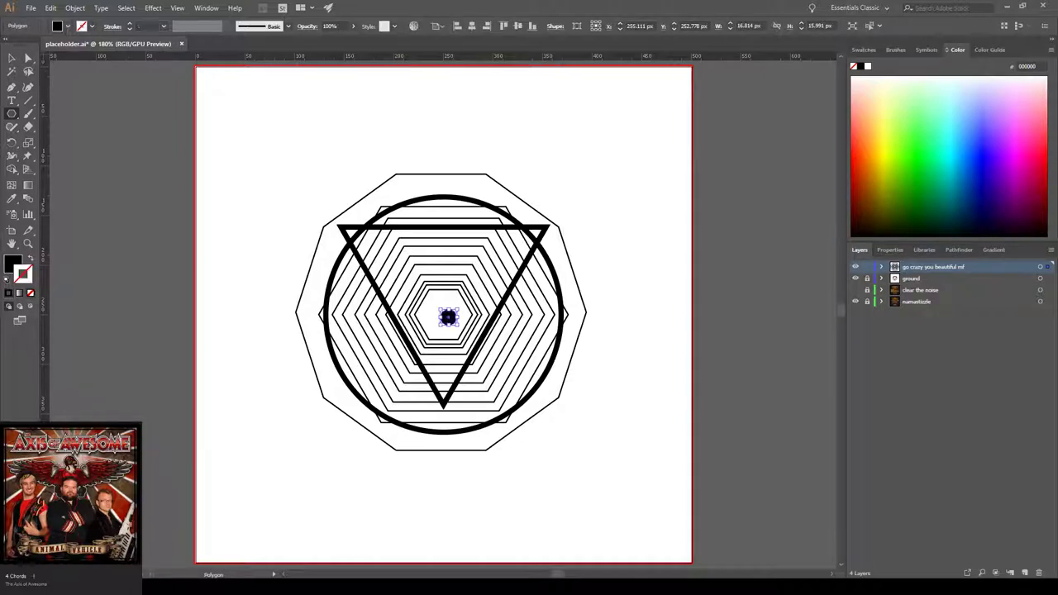
click(472, 26)
click(519, 26)
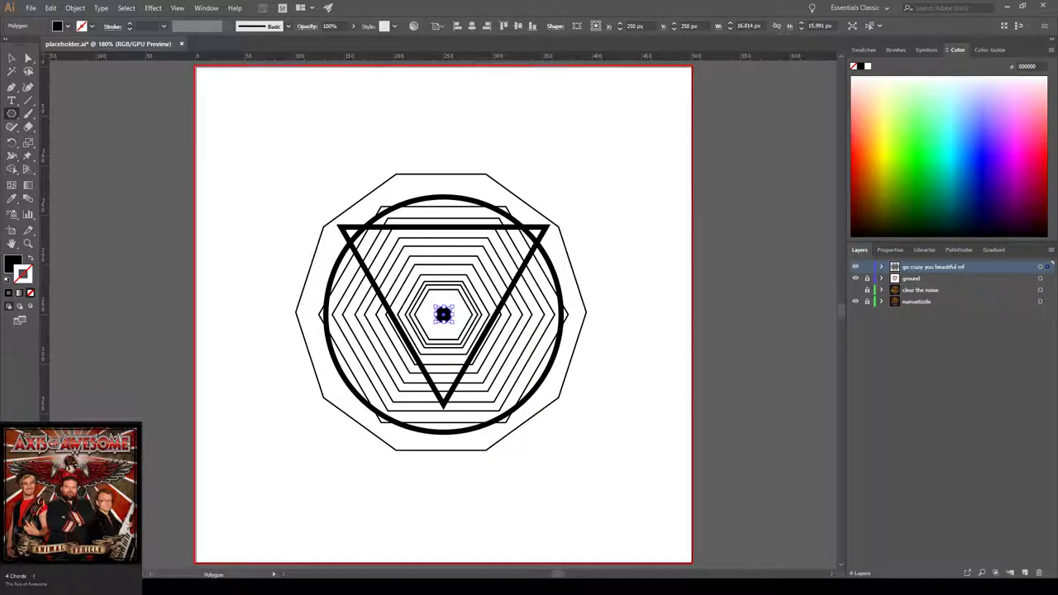
key(v)
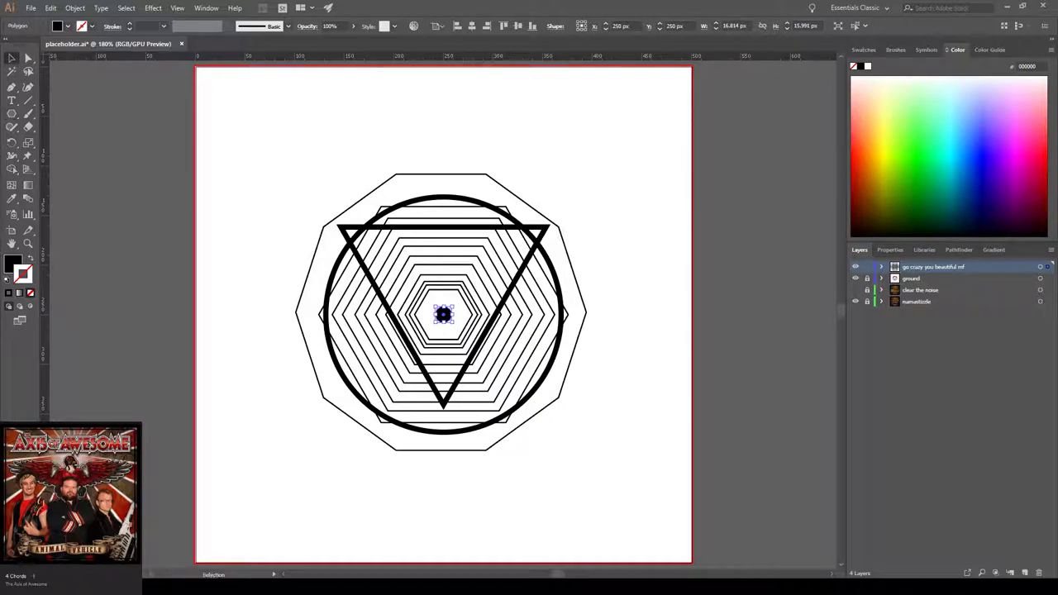
key(ctrl+shift+a)
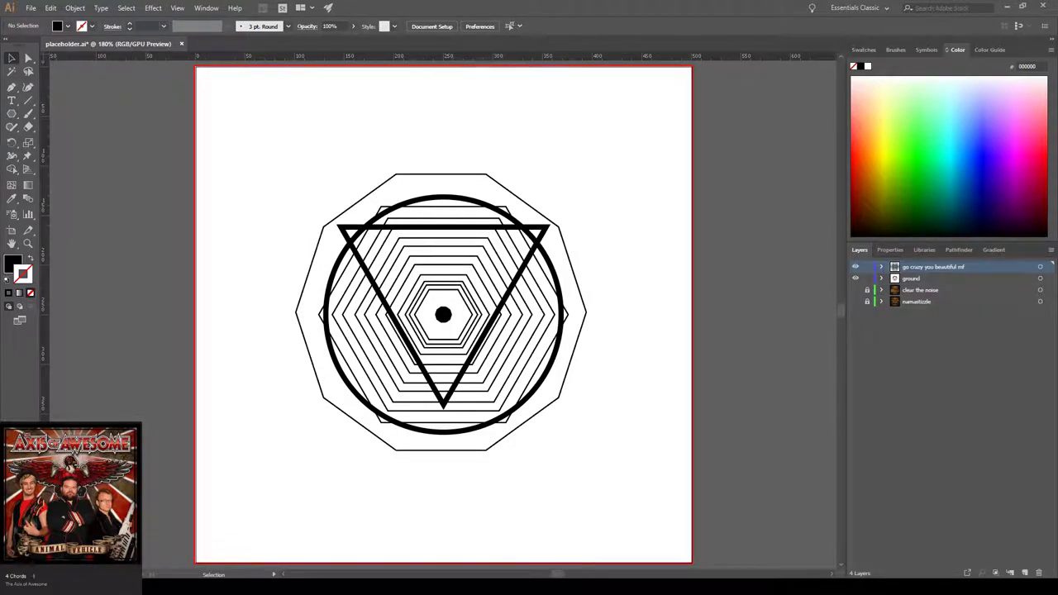
- Create a new layer directly below the ground layer and name it "true ground"
click(1025, 573)
drag(926, 267, 926, 295)
double_click(912, 290)
key(Escape)
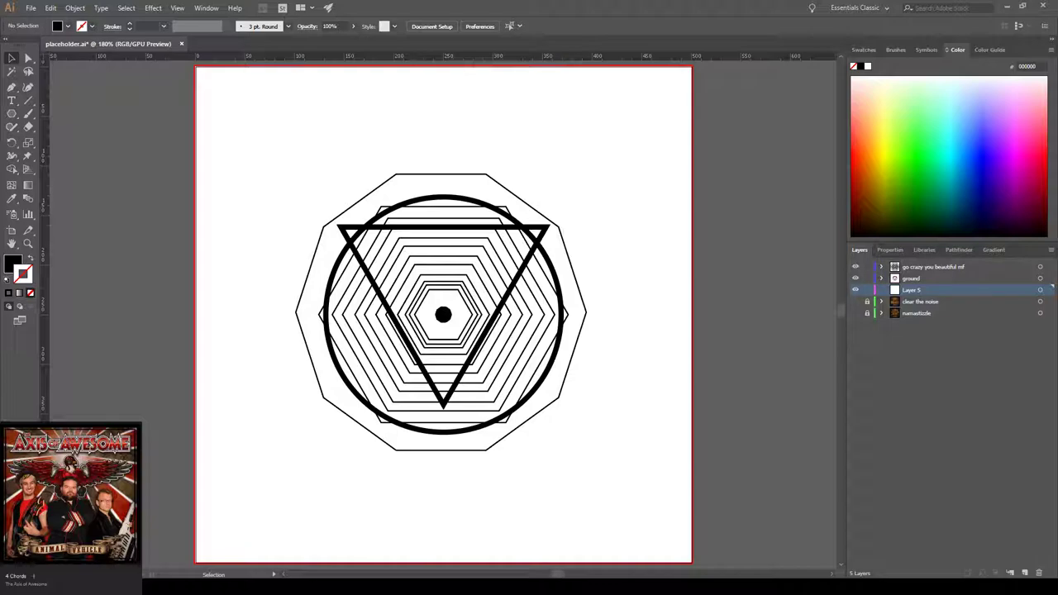
text(true ground)
key(Return)
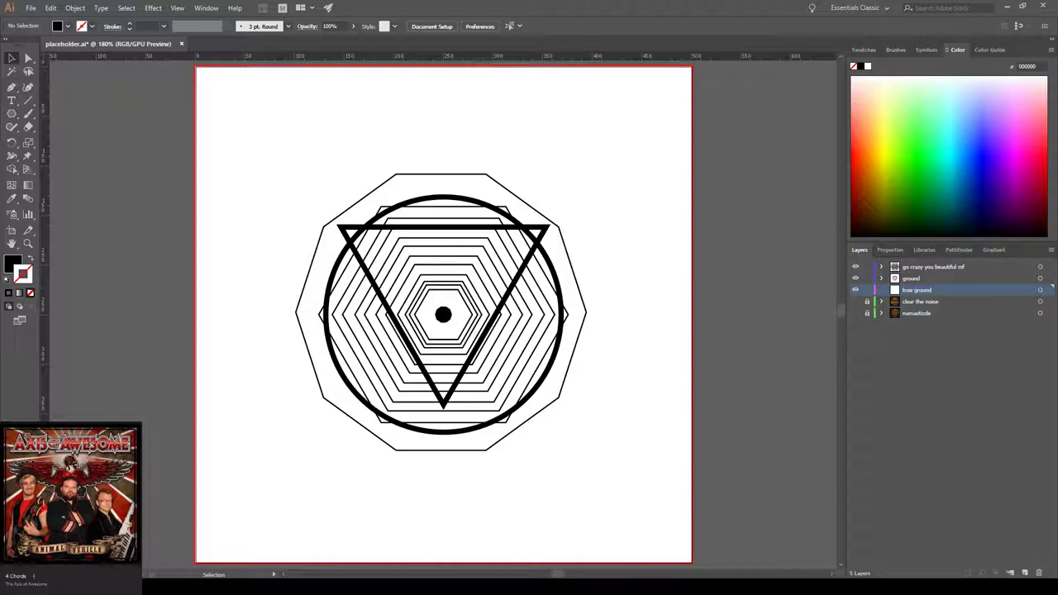
- Move the red-outlined background square from the ground layer to the true ground layer and nudge it to cover the artboard
click(912, 278)
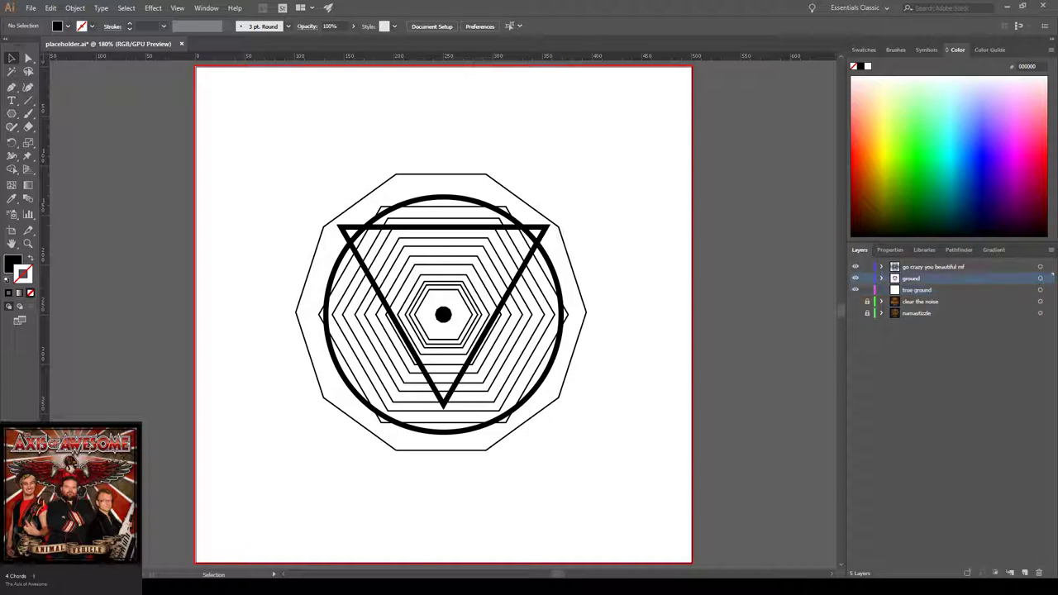
click(28, 58)
click(248, 141)
key(ctrl+x)
click(917, 290)
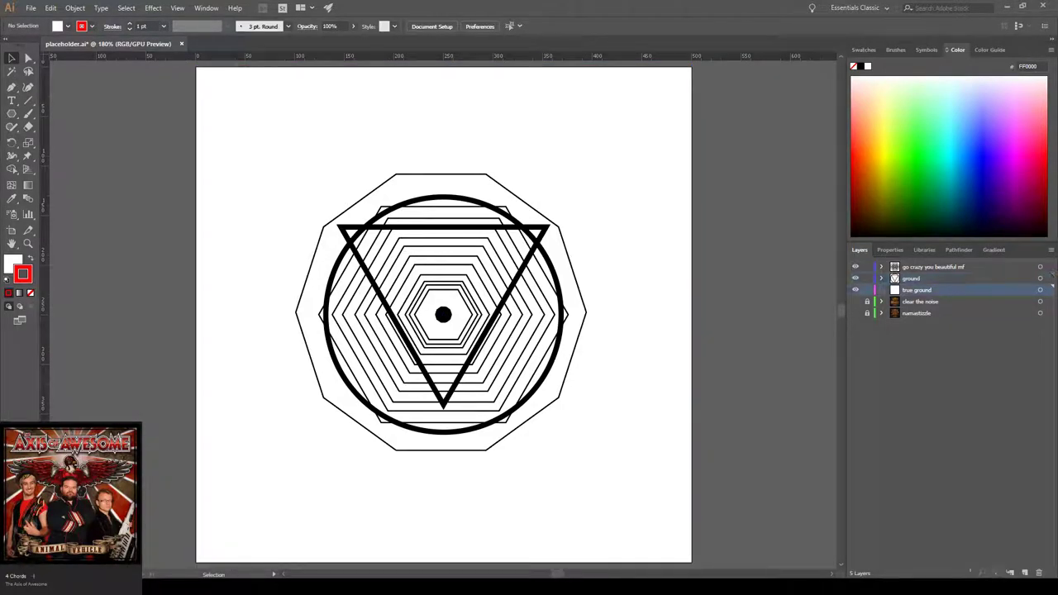
key(ctrl+v)
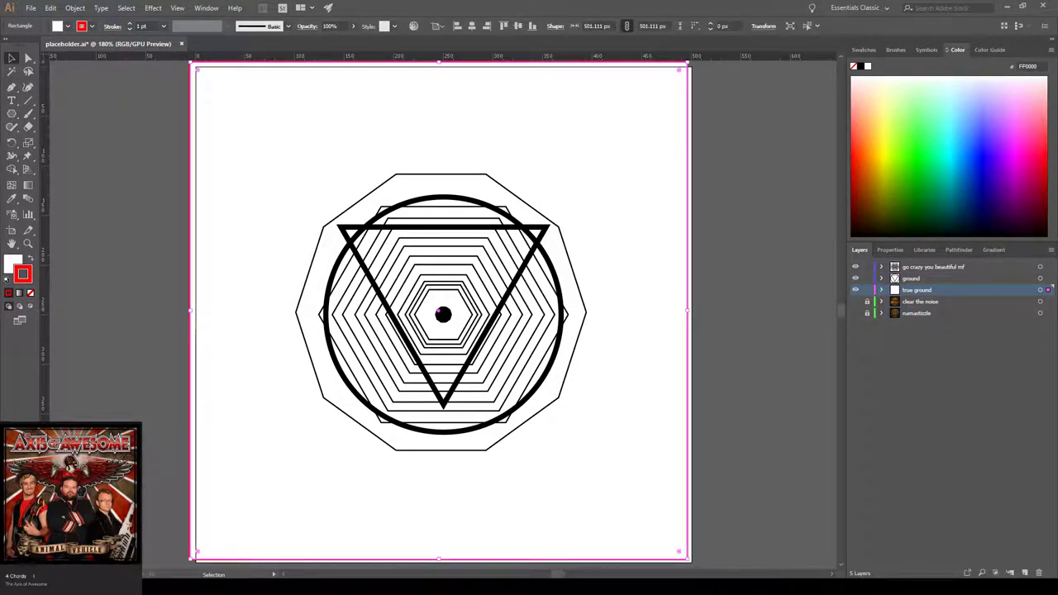
key(Right)
key(Right)
key(Right)
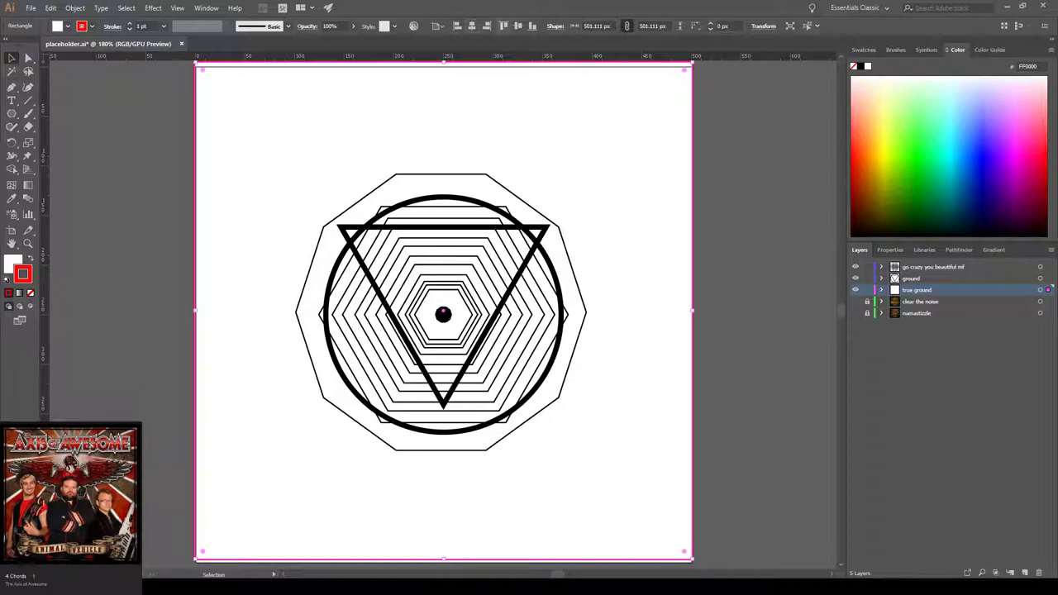
key(Down)
key(Down)
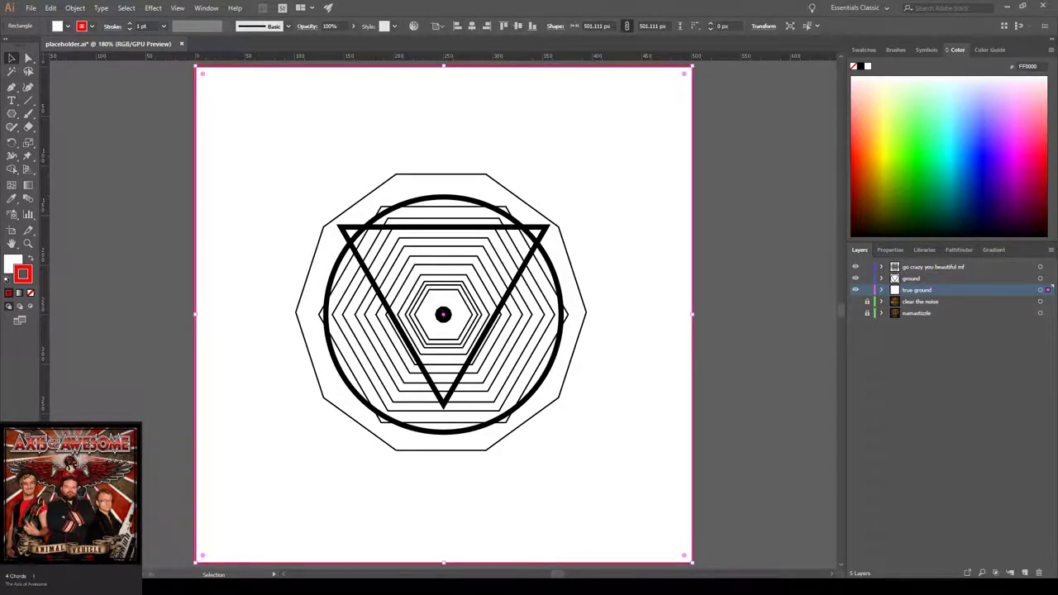
key(ctrl+shift+a)
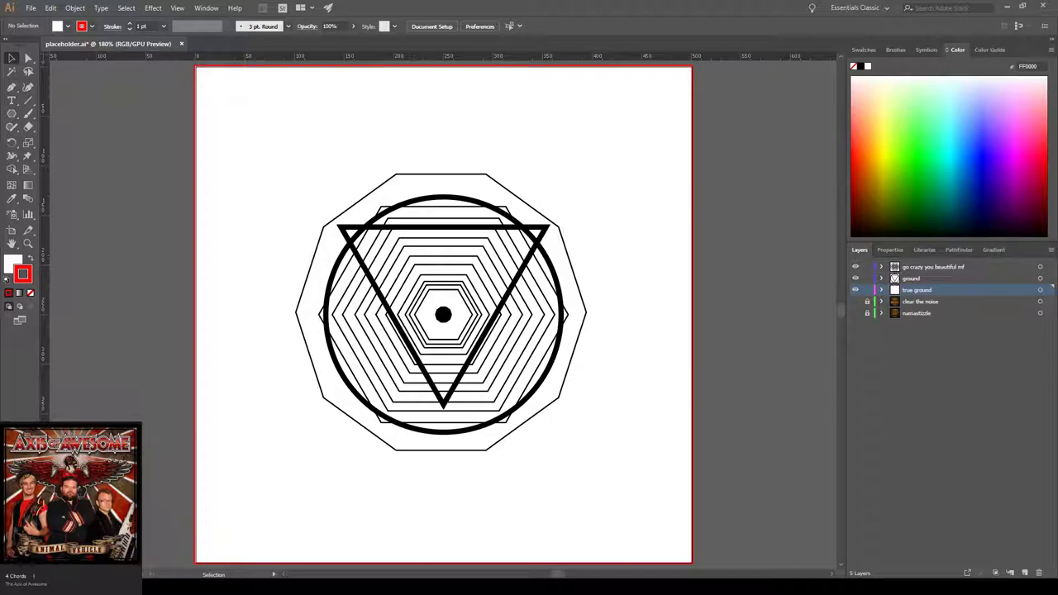
- Lock the true ground layer and hide and show the ground layer to check what it contains
click(867, 290)
click(856, 278)
click(856, 277)
click(856, 278)
click(856, 278)
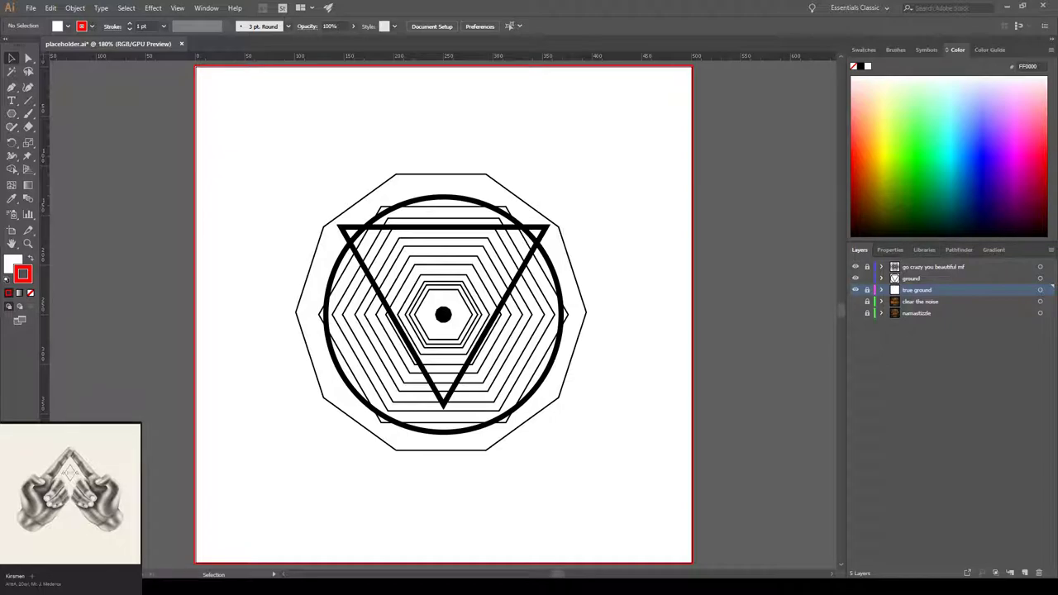
- Unlock the true ground layer and give its background square a black fill and the default black stroke
click(864, 49)
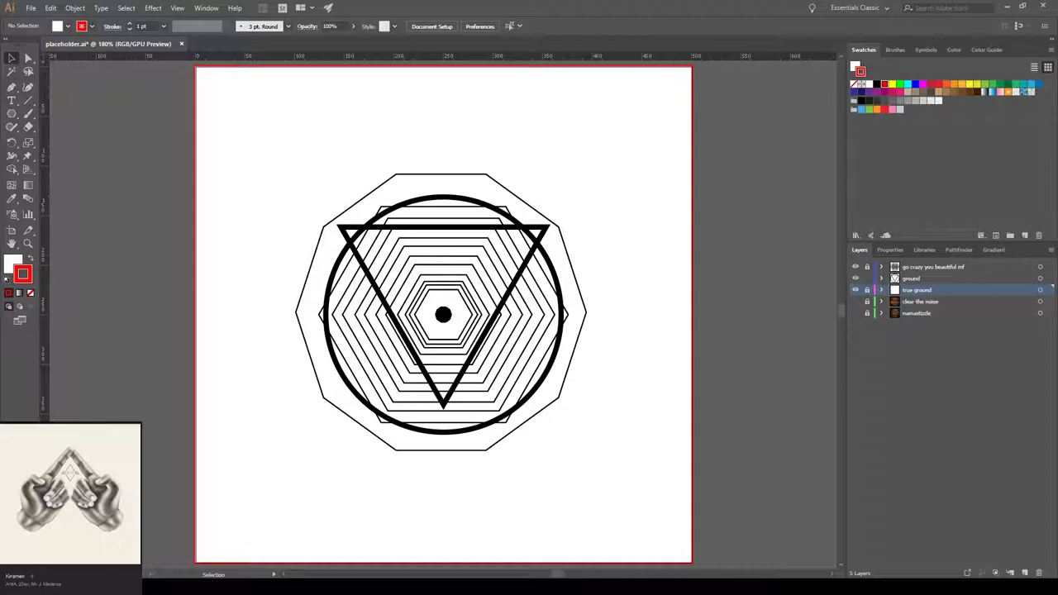
click(867, 290)
click(643, 292)
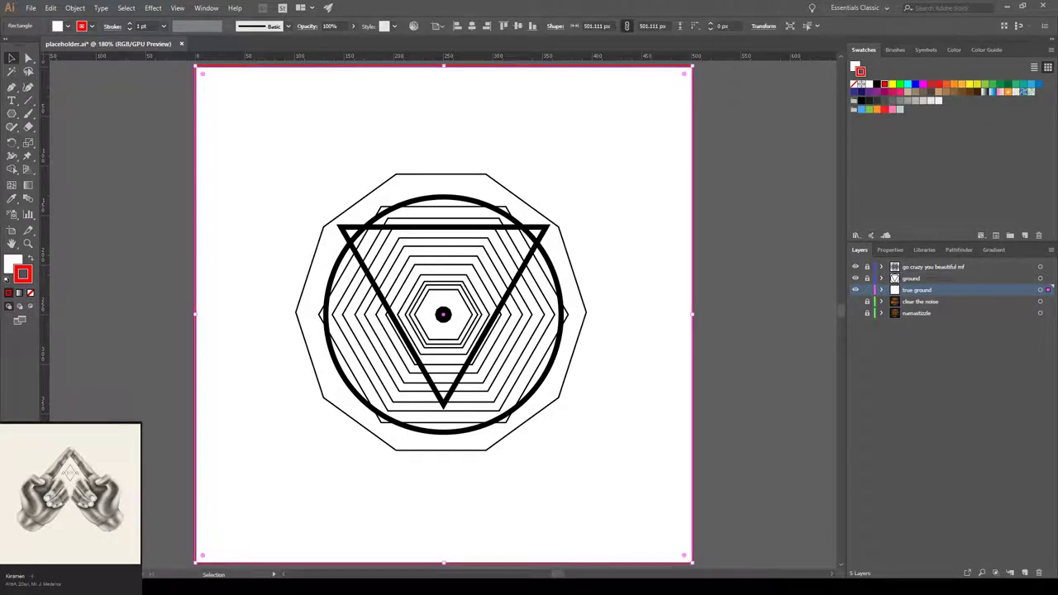
key(d)
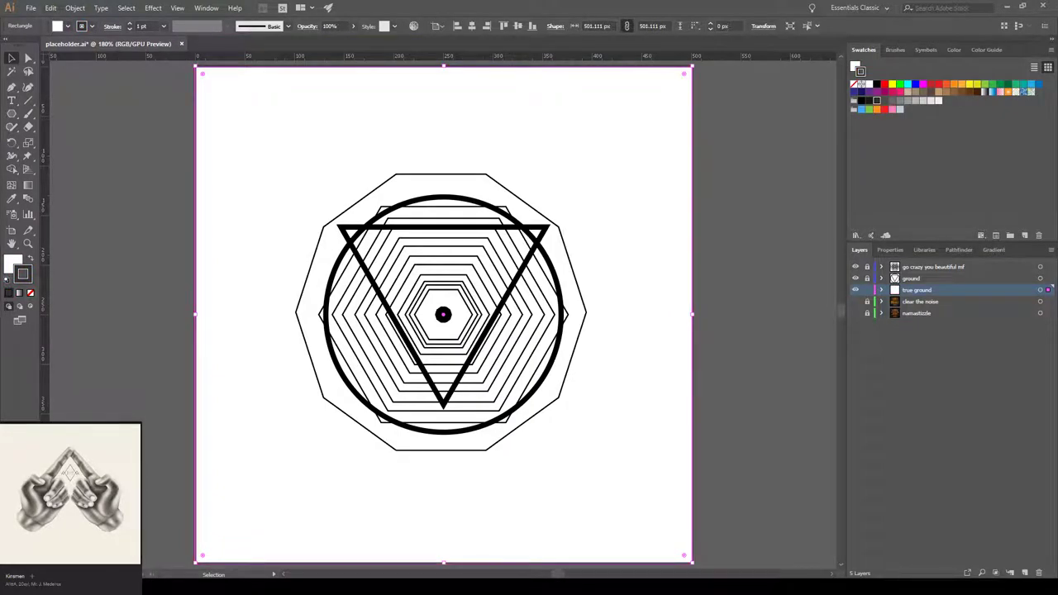
key(x)
click(877, 84)
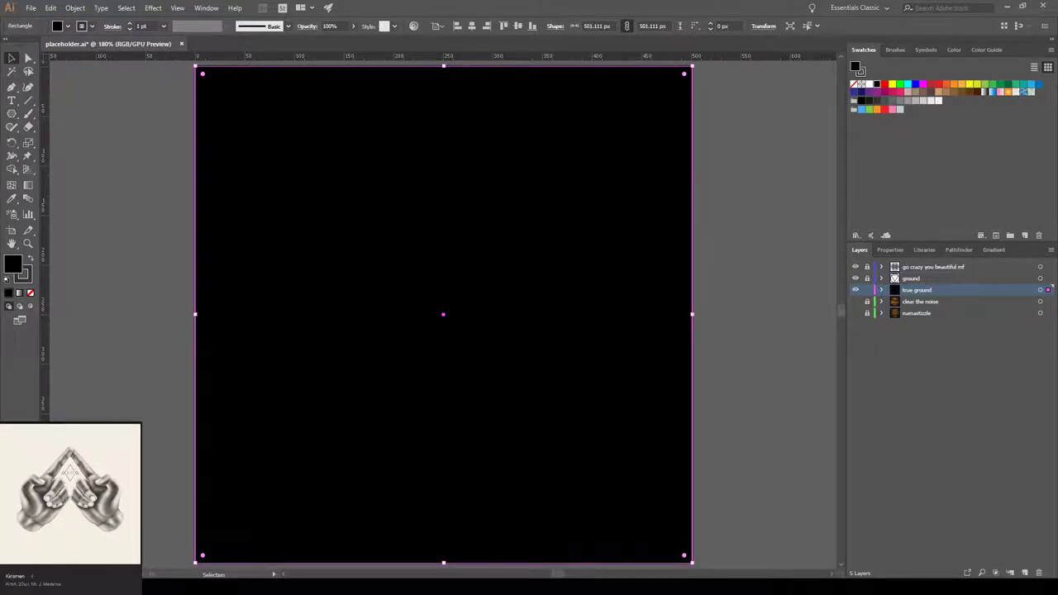
key(ctrl+shift+a)
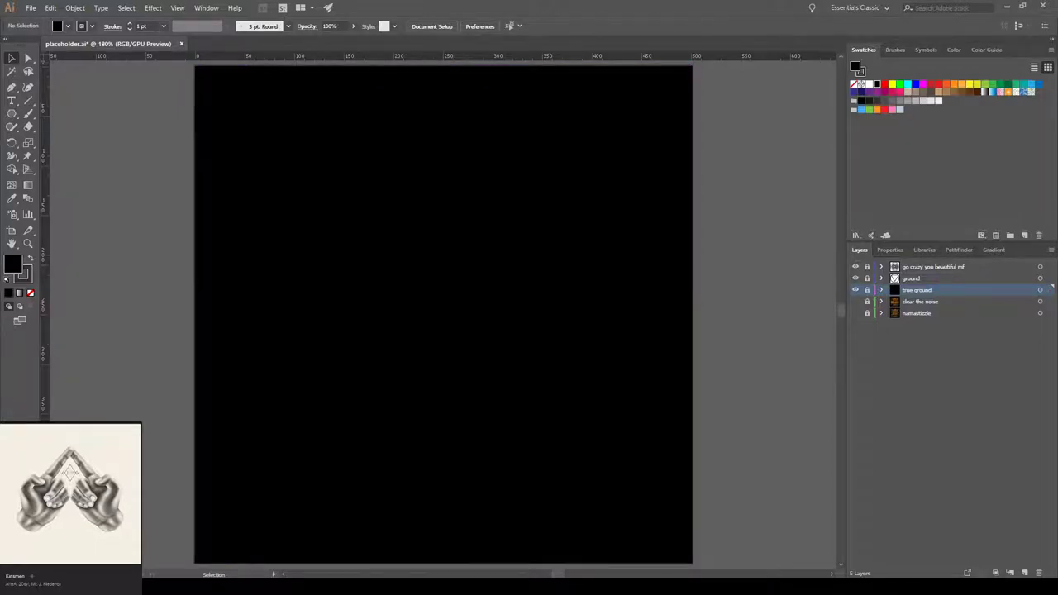
- Set the stroke of all the line-art shapes above the black background to red, and deselect them
key(ctrl+a)
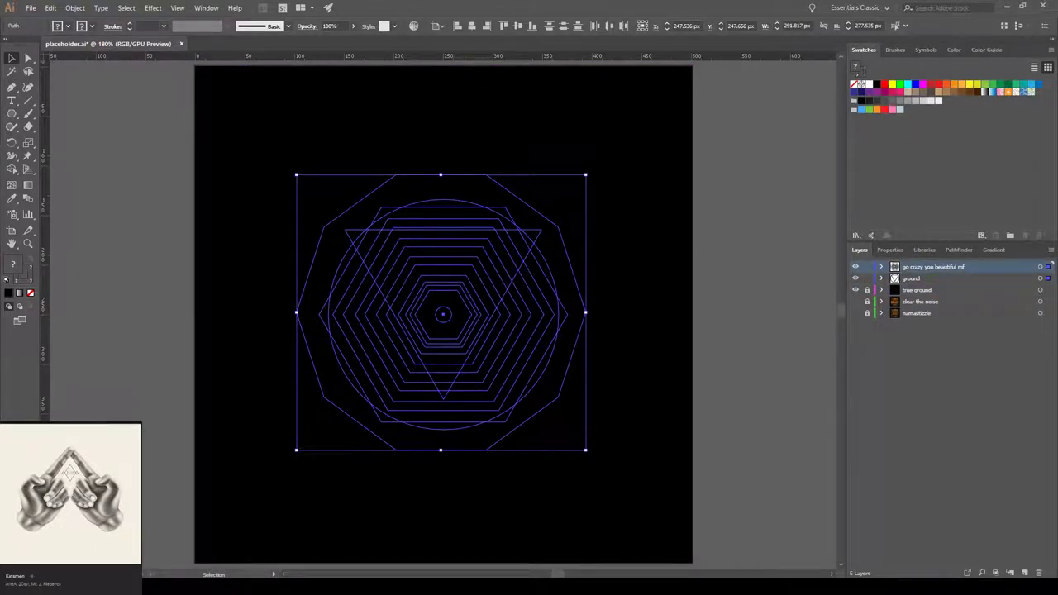
key(x)
click(884, 85)
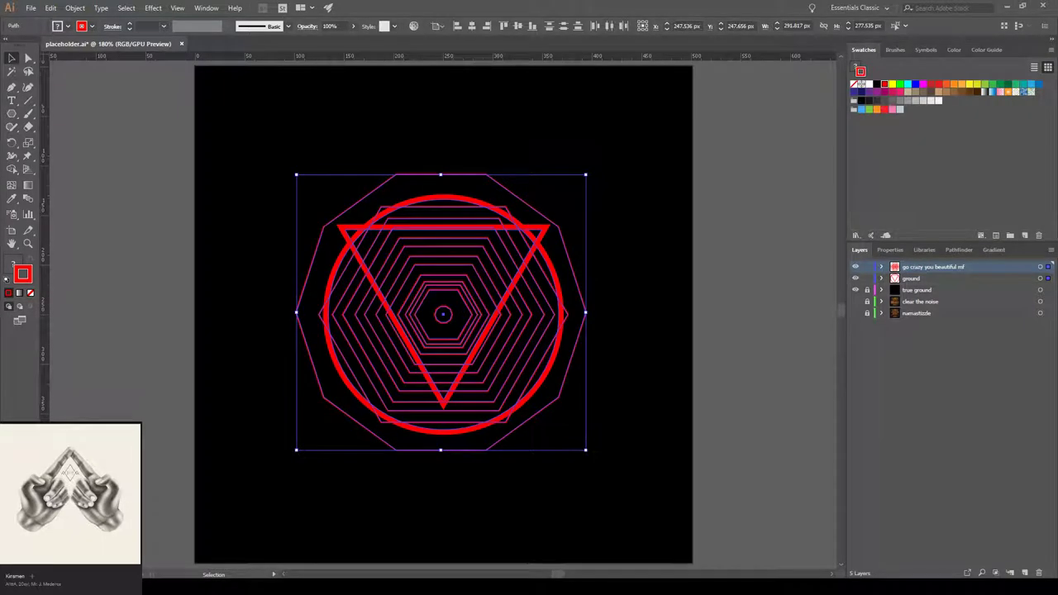
key(ctrl+shift+a)
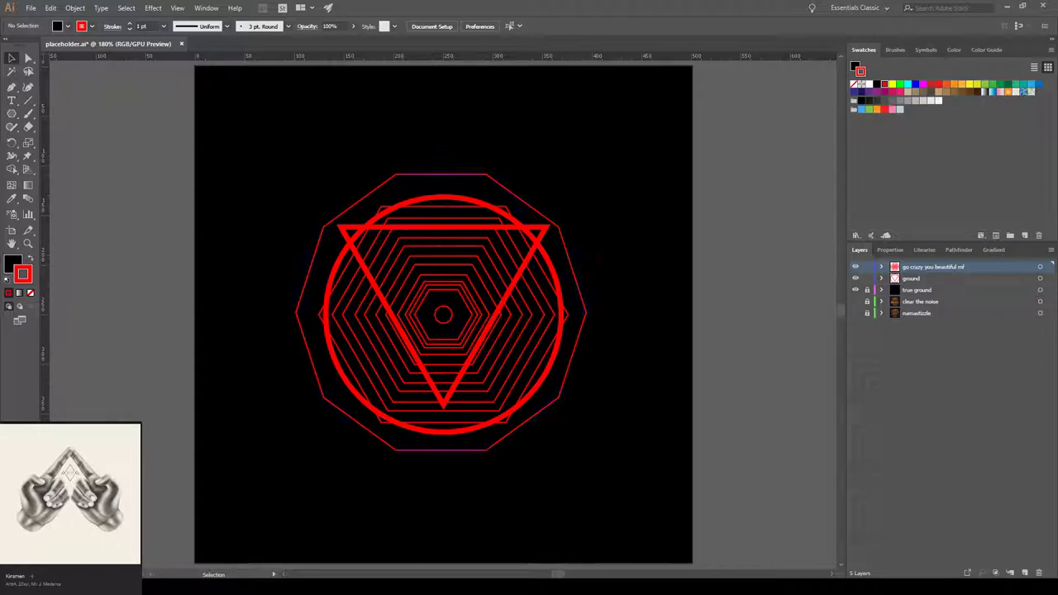
- Set the stroke weight of the outer ten-sided polygon to 10 pt and deselect it
click(523, 201)
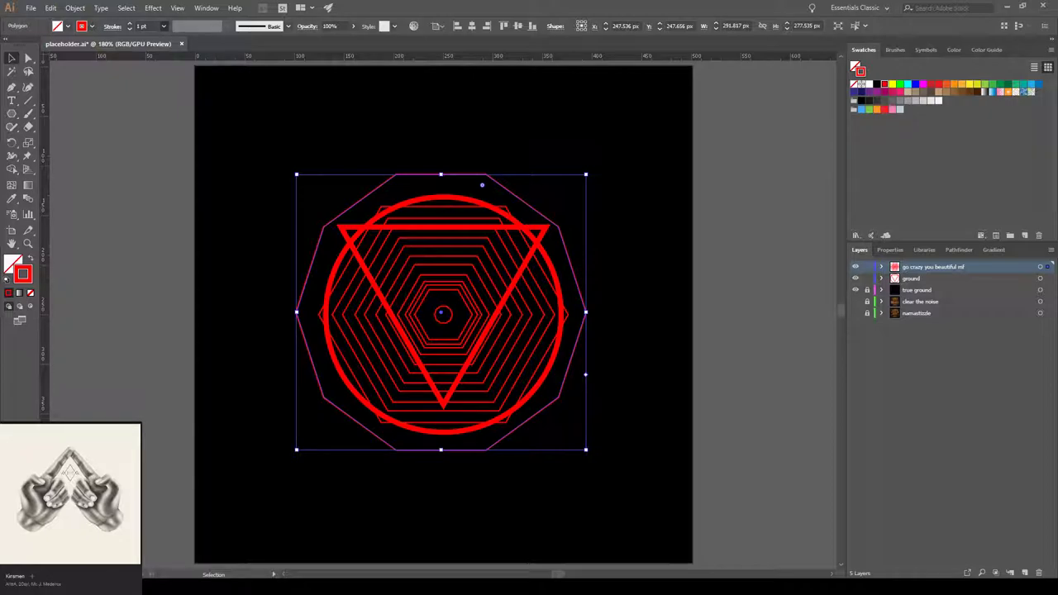
click(147, 162)
click(240, 165)
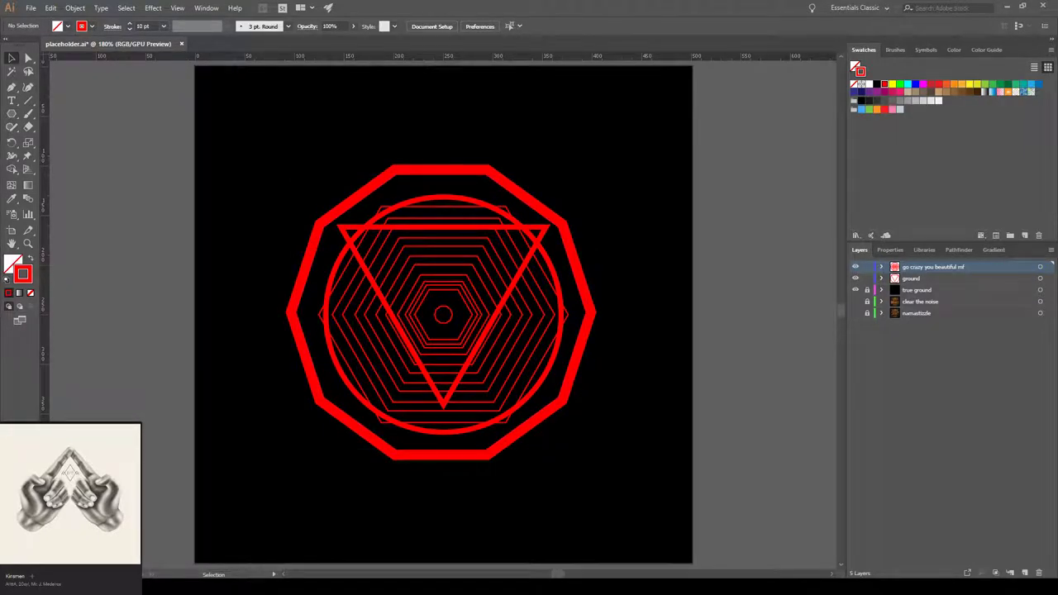
- Set the stroke weight of the small centre polygon to 5 pt with a uniform width profile, and deselect it
click(444, 315)
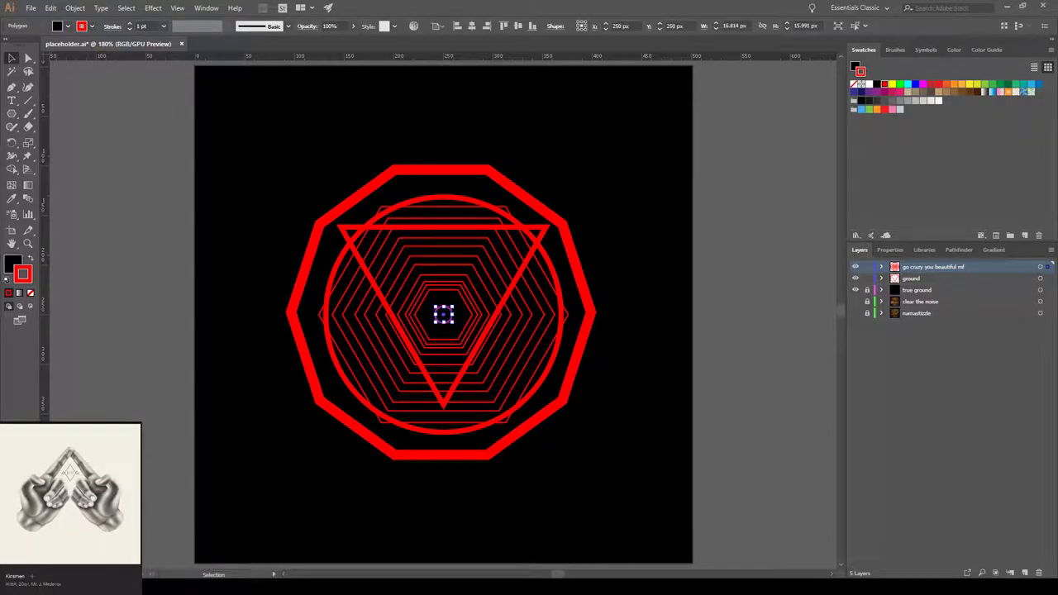
click(152, 111)
click(164, 85)
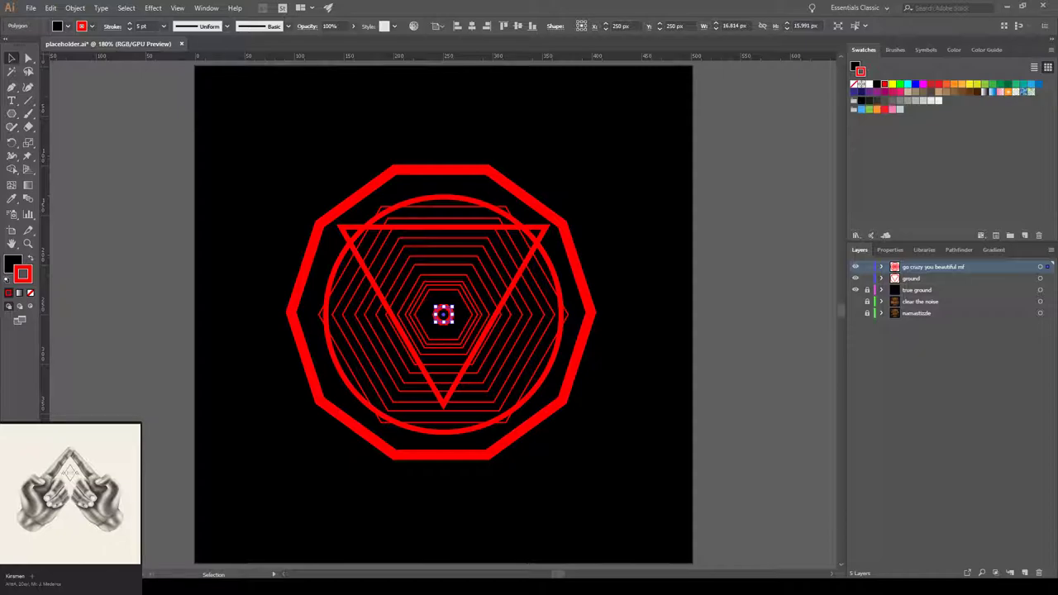
key(ctrl+shift+a)
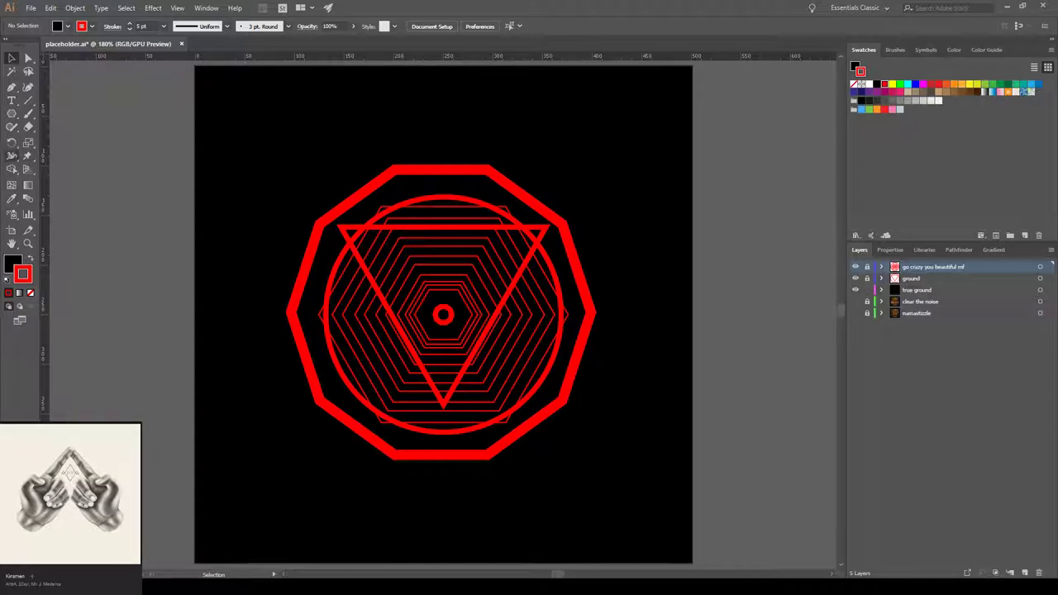
- Switch from the Polygon tool to the Flare tool
click(12, 114)
alt+click(11, 114)
alt+click(12, 115)
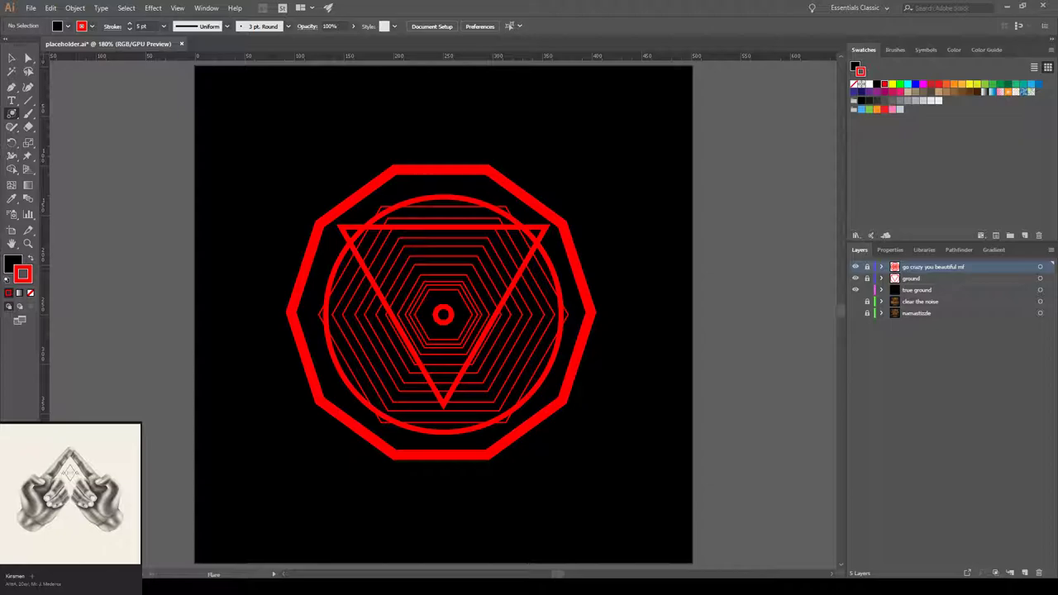
key(backslash)
click(11, 114)
- Add a new layer and place it between the ground and true ground layers
click(942, 397)
click(1025, 573)
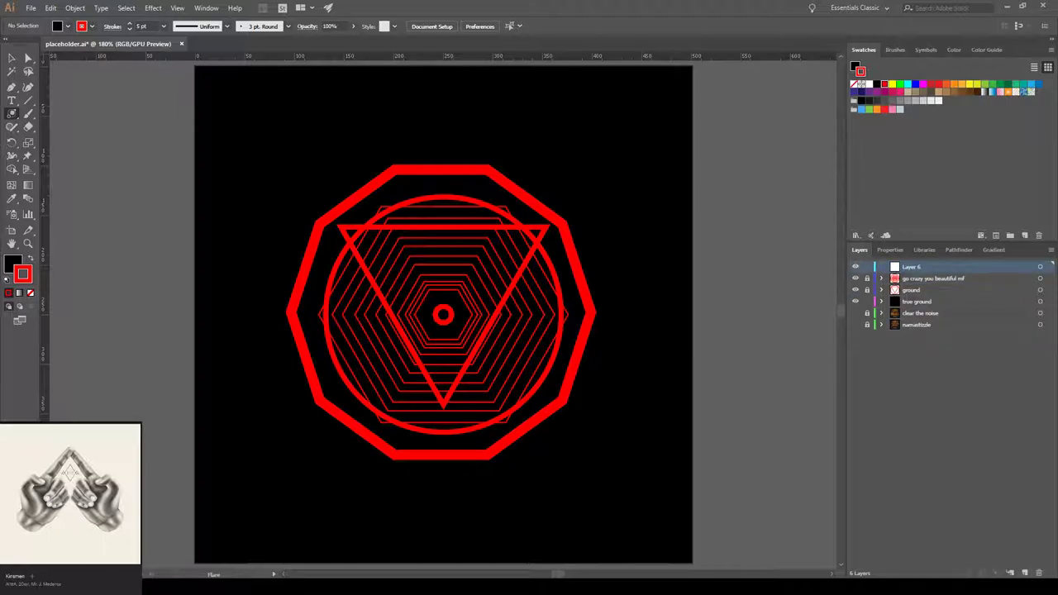
drag(942, 267, 943, 296)
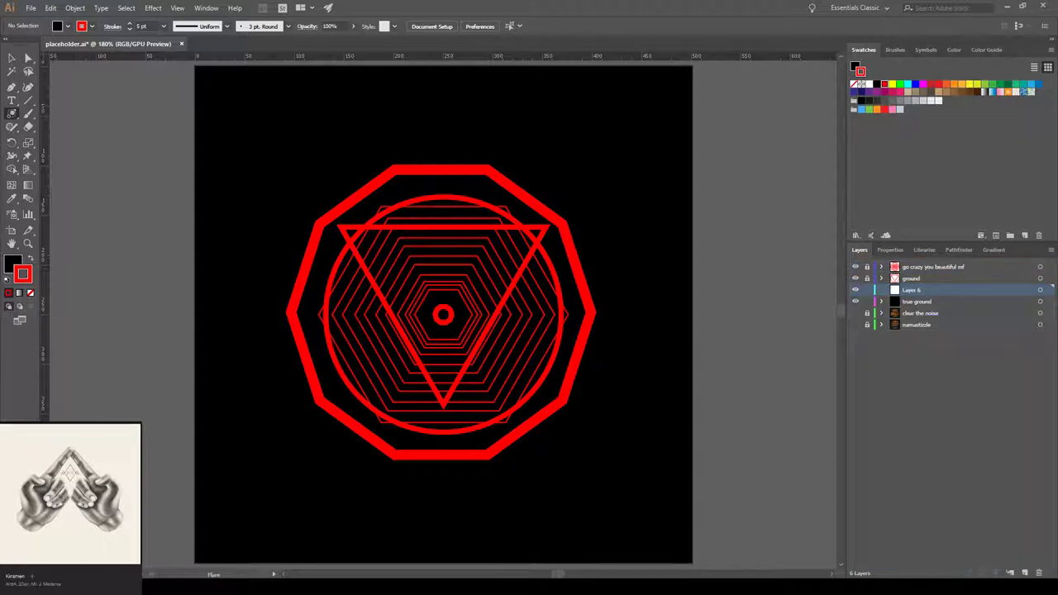
- Name the new layer click, draw a large flare on it from the centre of the design, and deselect it
text(click)
drag(443, 314, 574, 445)
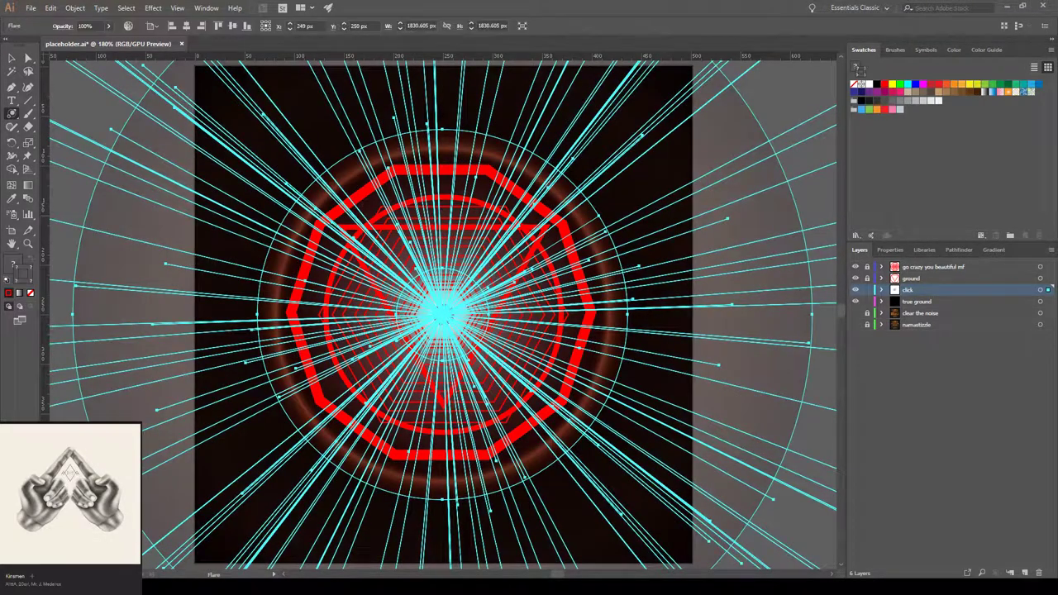
key(v)
key(ctrl+shift+a)
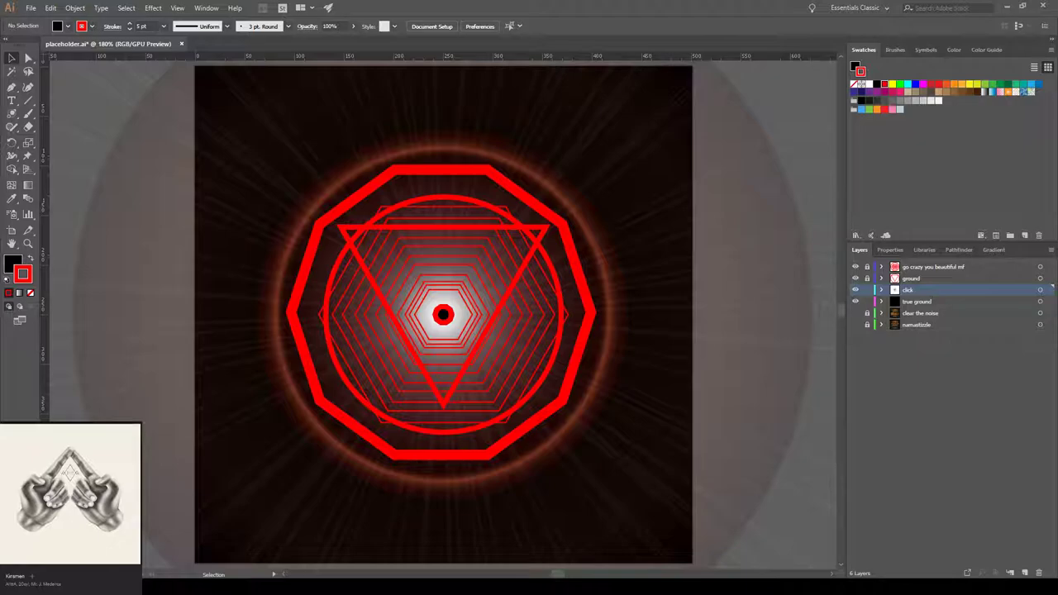
- Move the small centre polygon onto a new topmost layer and centre it horizontally and vertically on the artboard
click(1052, 266)
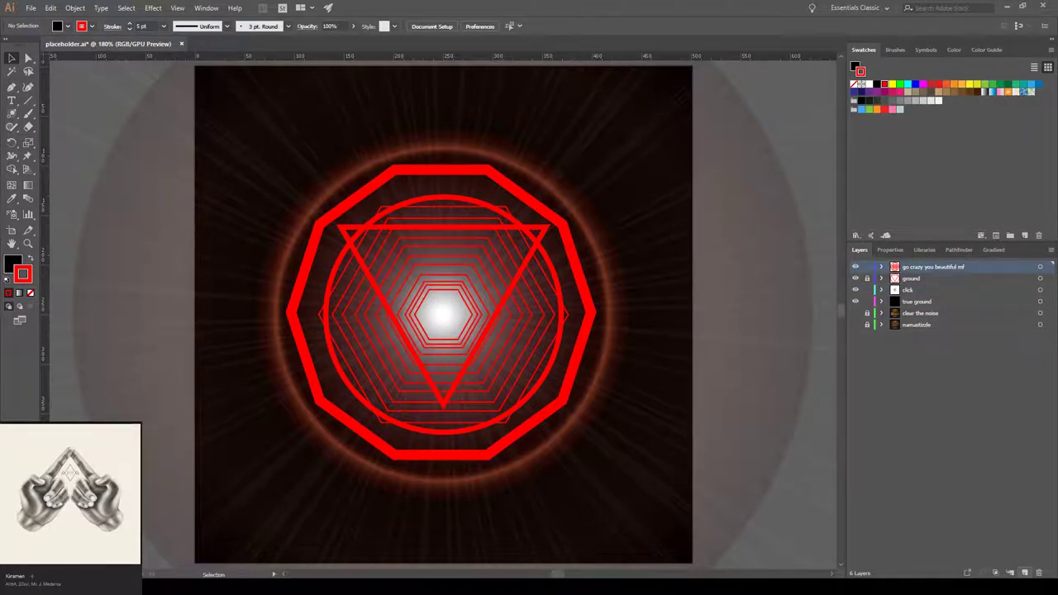
click(1025, 573)
key(ctrl+v)
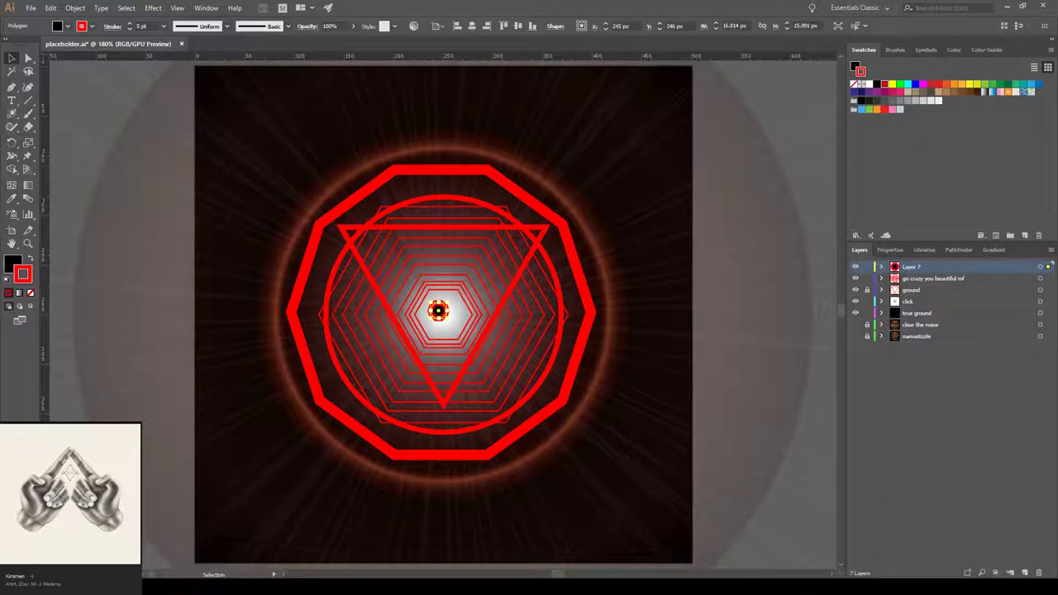
click(472, 27)
click(517, 27)
- Rename the new topmost layer as token and deselect the polygon
double_click(912, 267)
text(token alb)
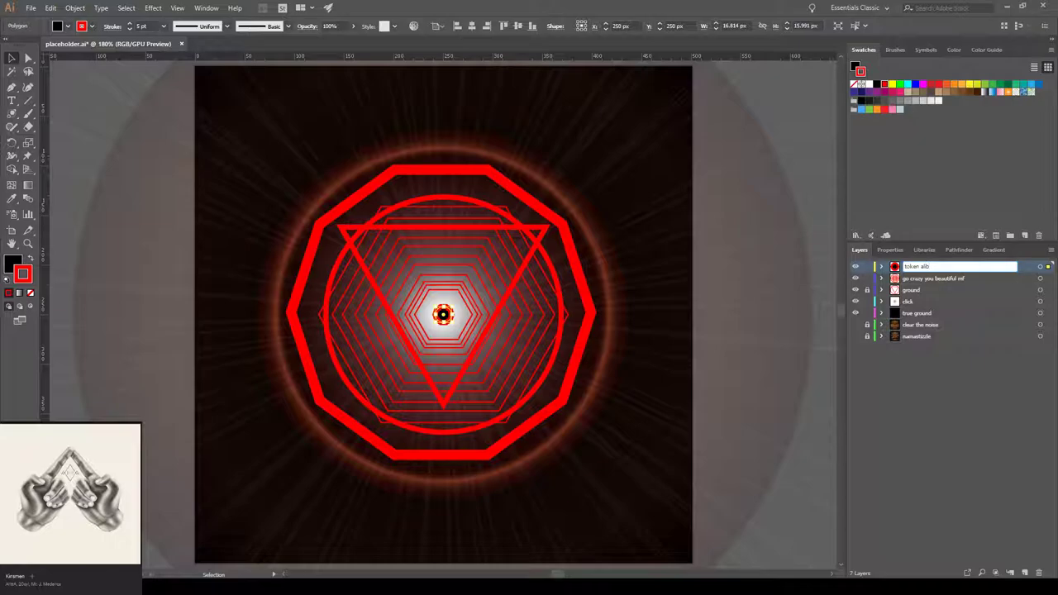
key(BackSpace)
key(BackSpace)
key(BackSpace)
key(BackSpace)
key(Return)
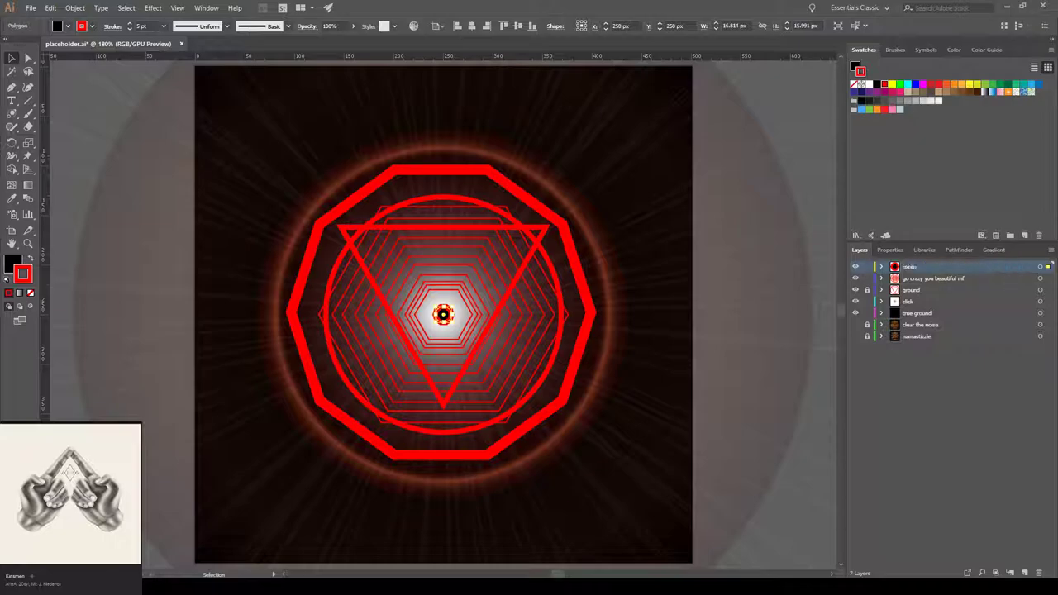
scroll(444, 315, right, 1)
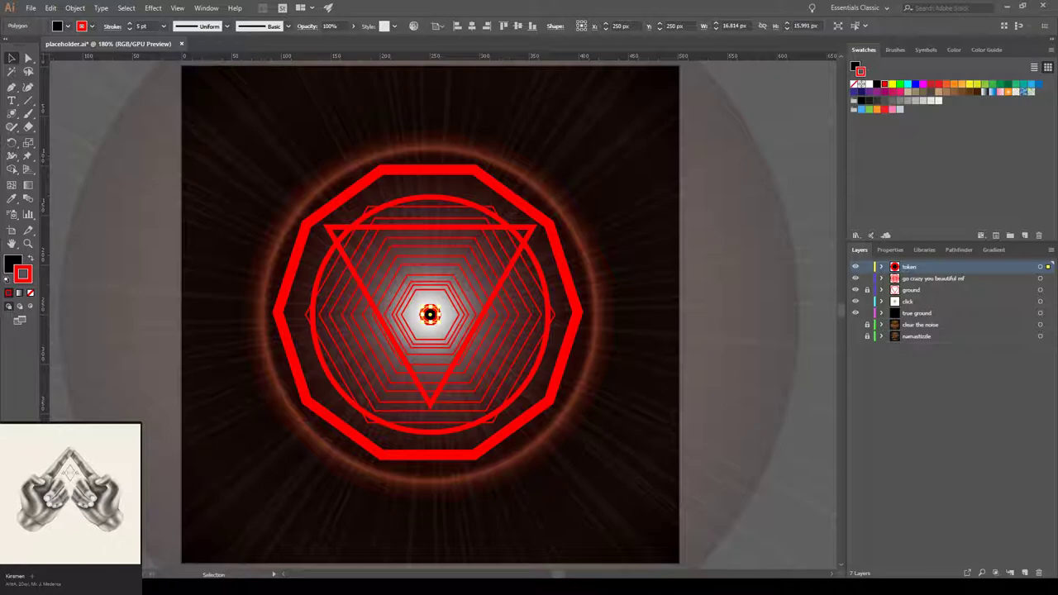
scroll(430, 314, left, 1)
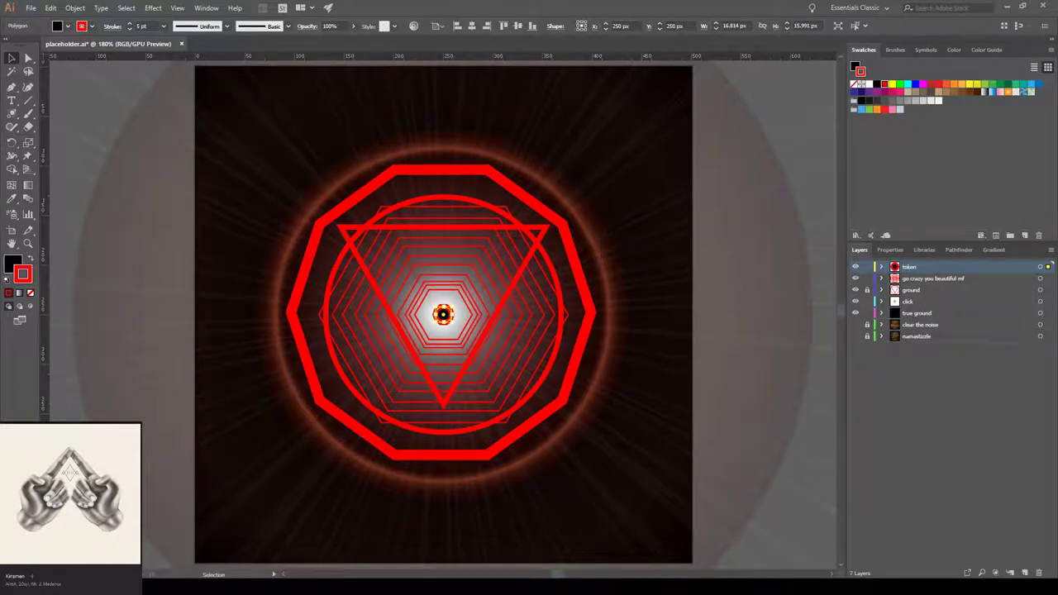
key(ctrl+shift+a)
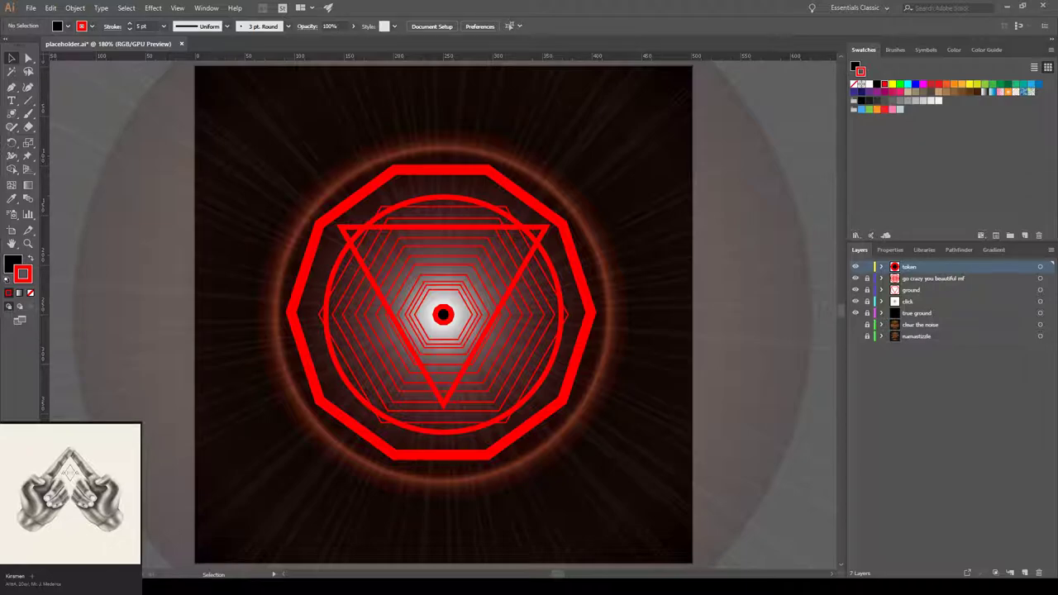
- Remove the black fill from the small centre polygon and deselect it
key(ctrl+a)
key(x)
key(slash)
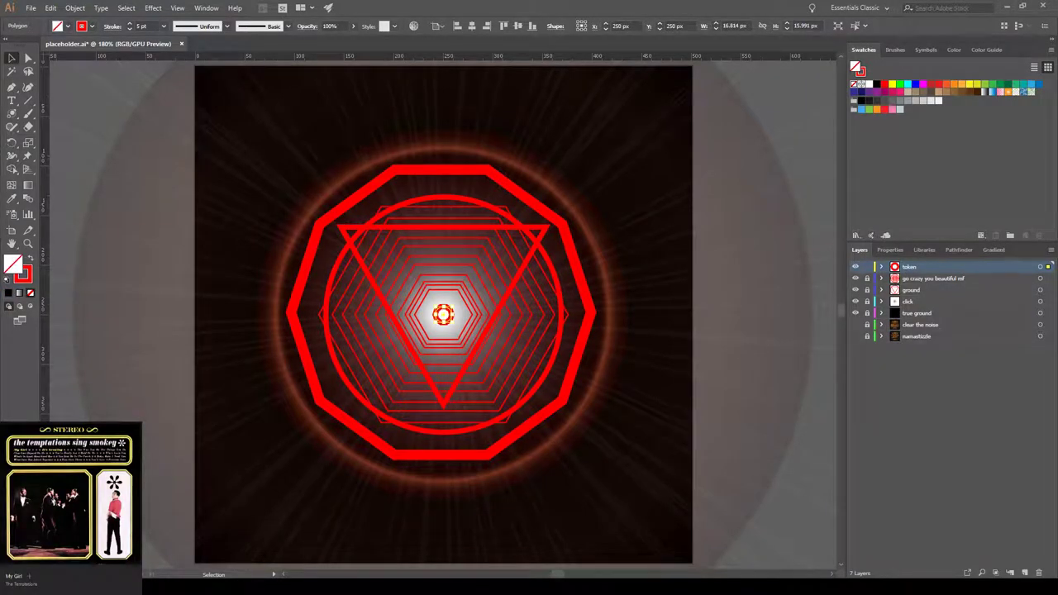
key(ctrl+shift+a)
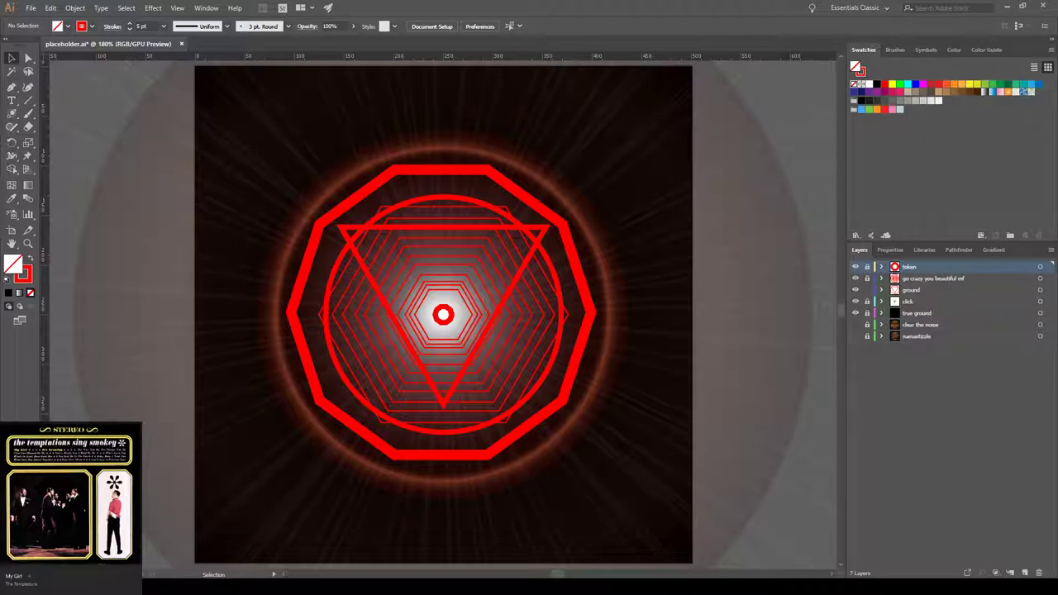
- Outline the strokes of the circle and triangle on the ground layer and unite them into one shape
click(555, 285)
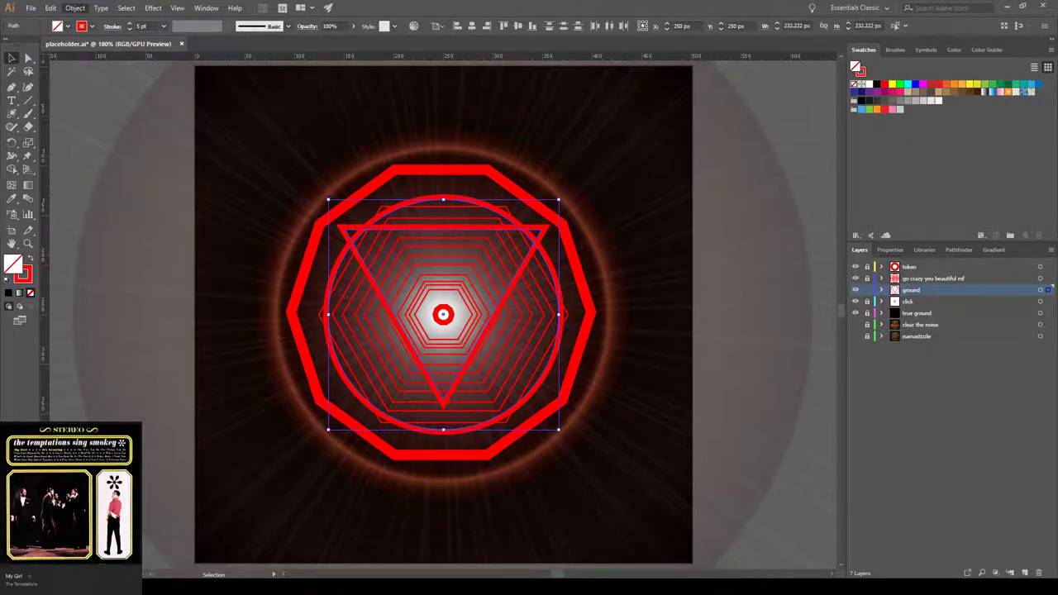
click(223, 299)
key(ctrl+a)
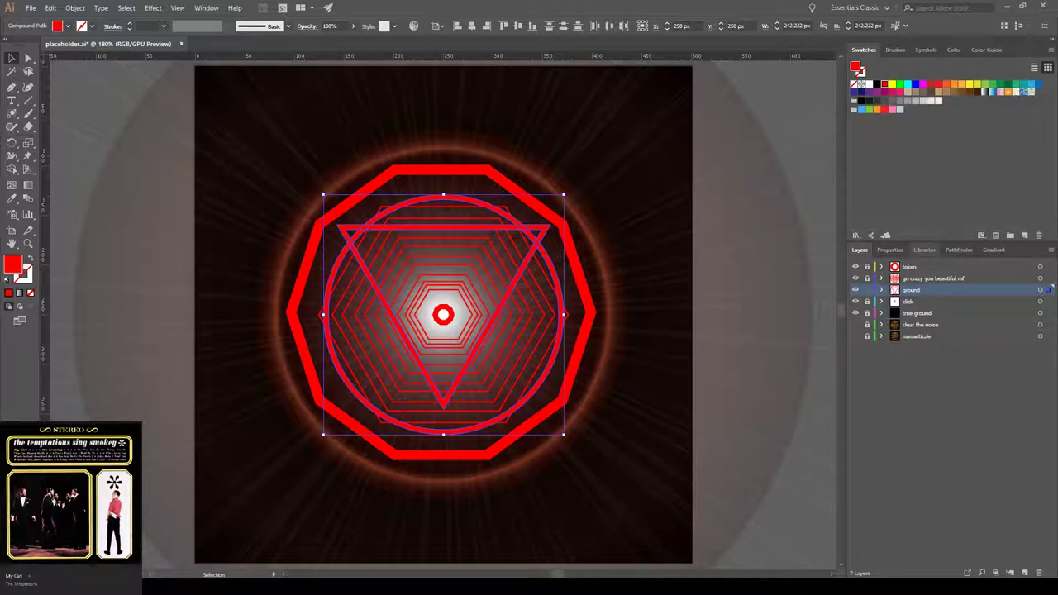
click(958, 250)
click(858, 542)
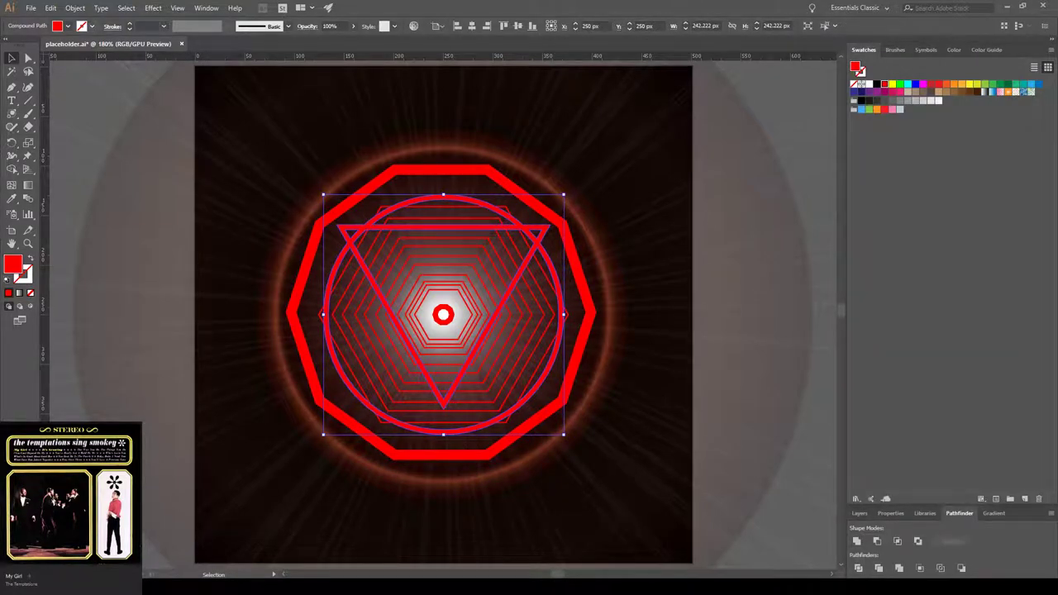
- Give the united circle and triangle a 1 pt yellow stroke aligned to the outside, and deselect it
click(118, 54)
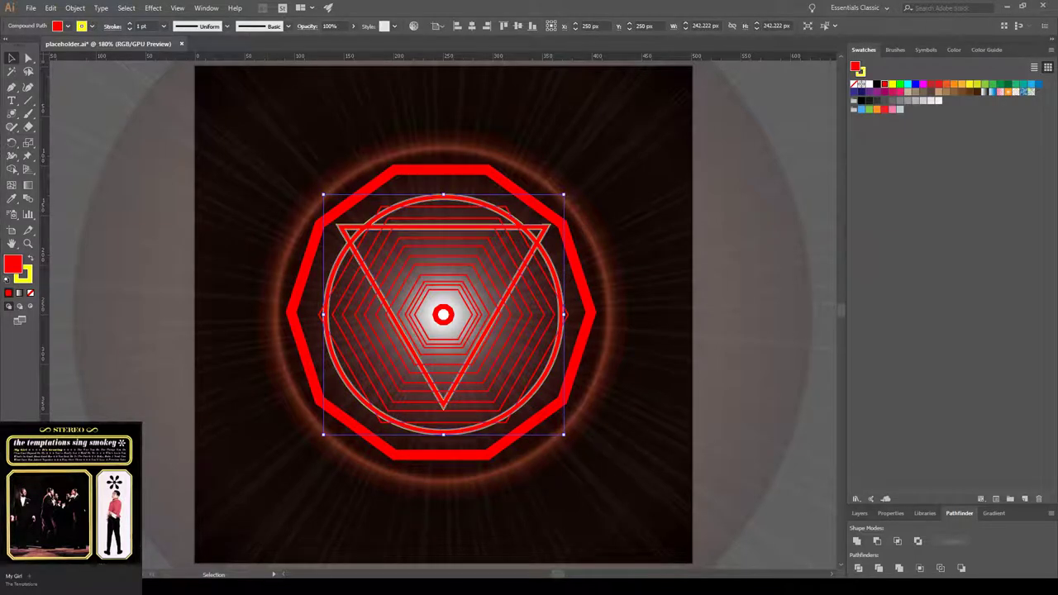
click(182, 85)
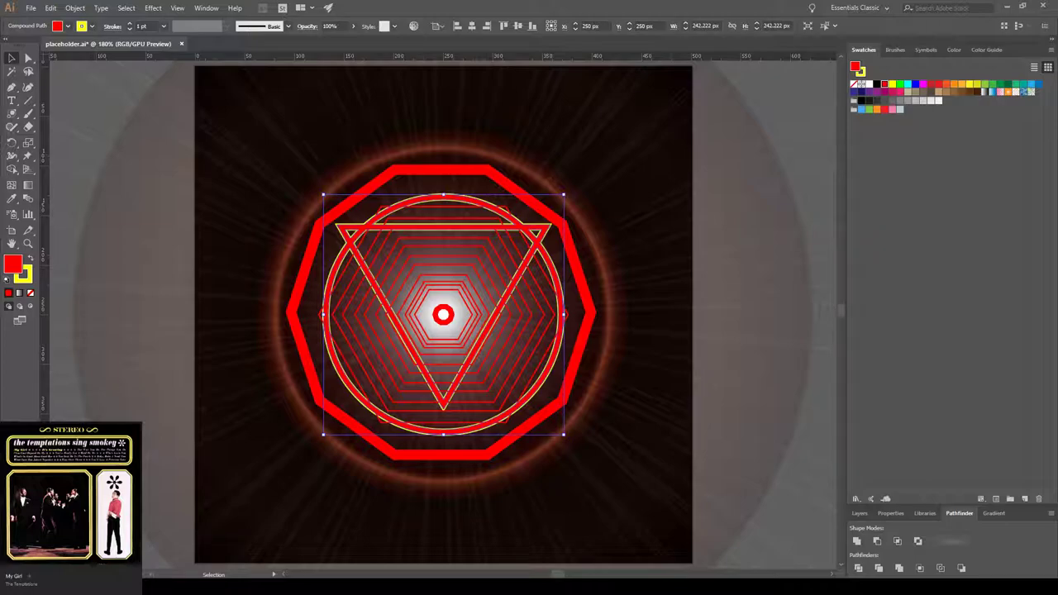
key(ctrl+shift+a)
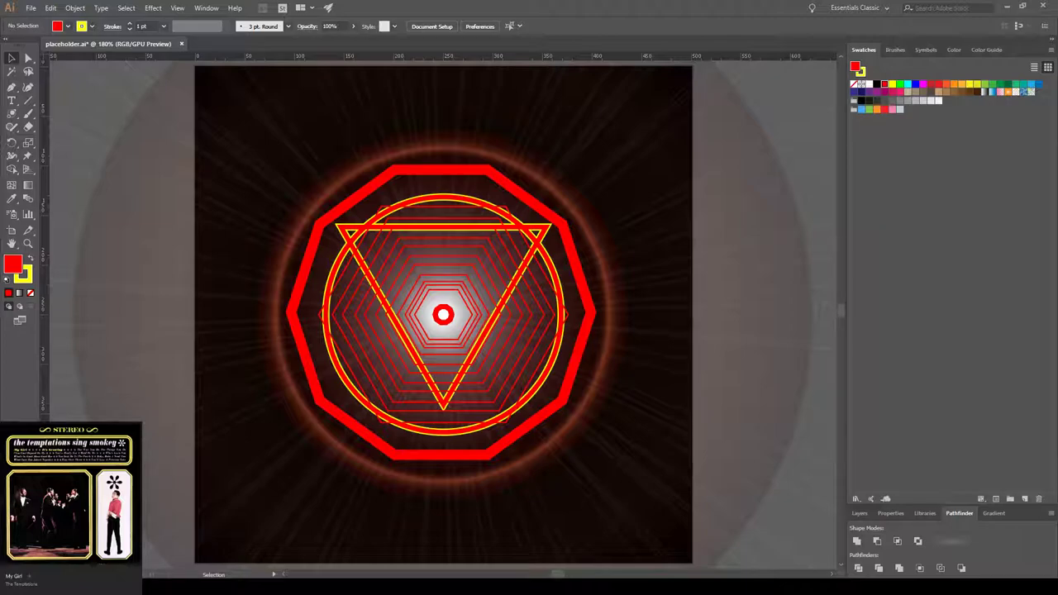
click(859, 512)
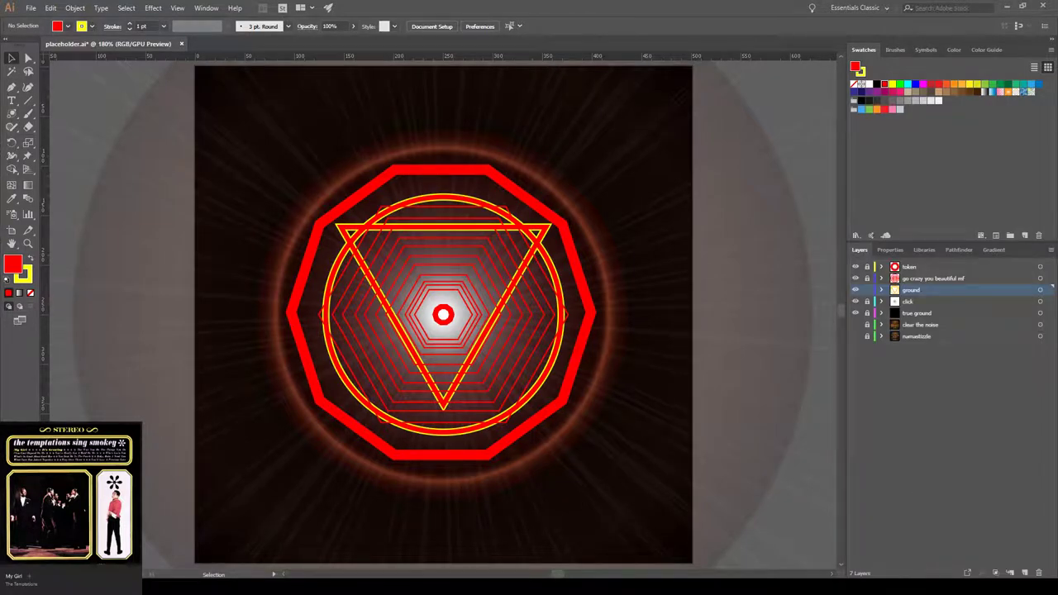
- Move the outer ten-sided polygon onto the token layer and rename that layer as tokens
click(482, 180)
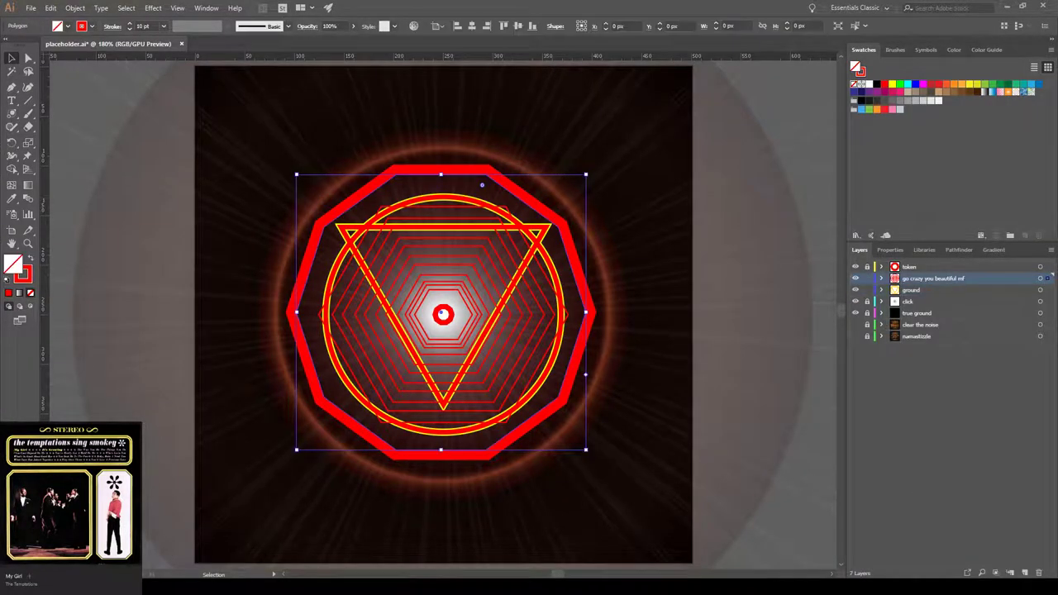
key(Delete)
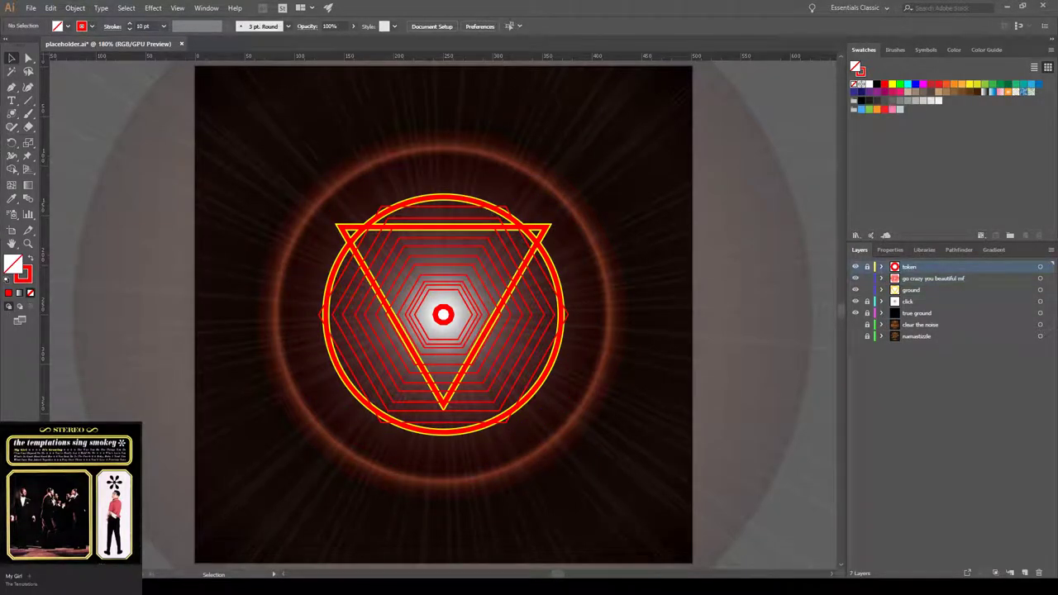
key(ctrl+z)
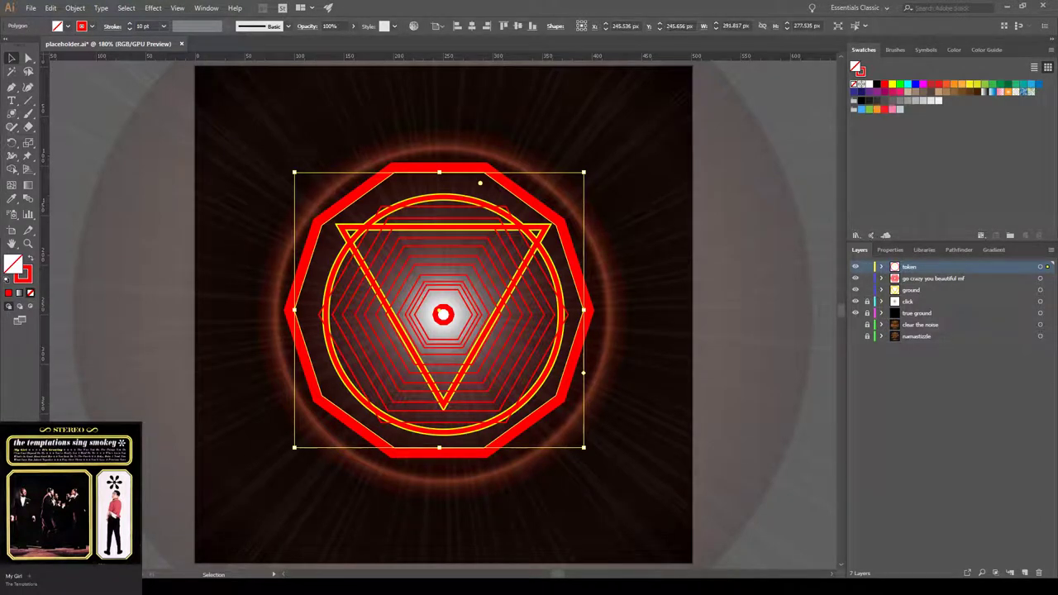
double_click(909, 267)
text(tokens)
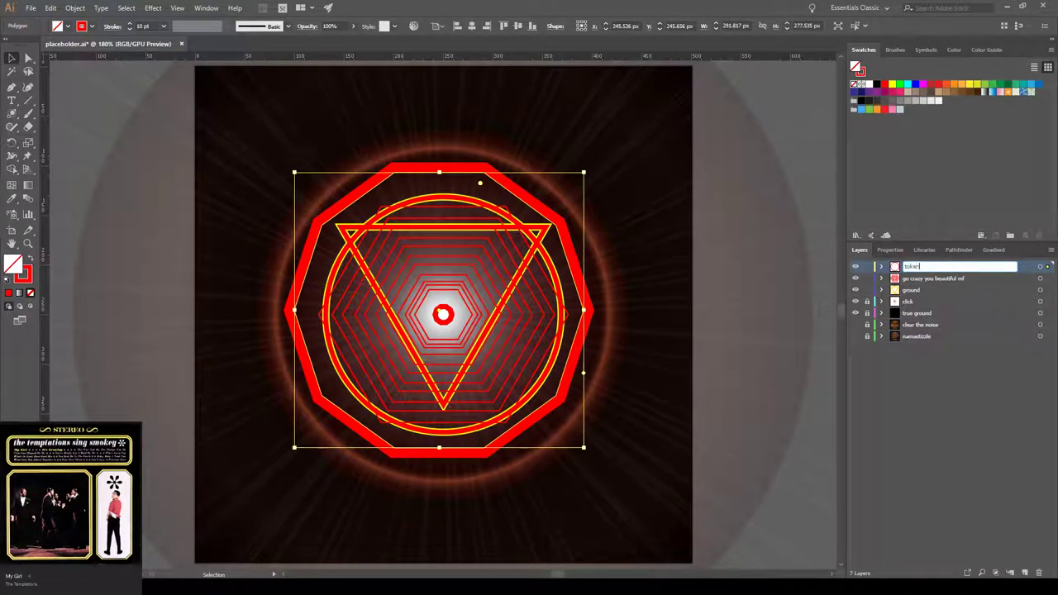
key(Return)
- Place the "go crazy you beautiful mf" layer below the ground layer and lock both layers
drag(932, 279, 933, 295)
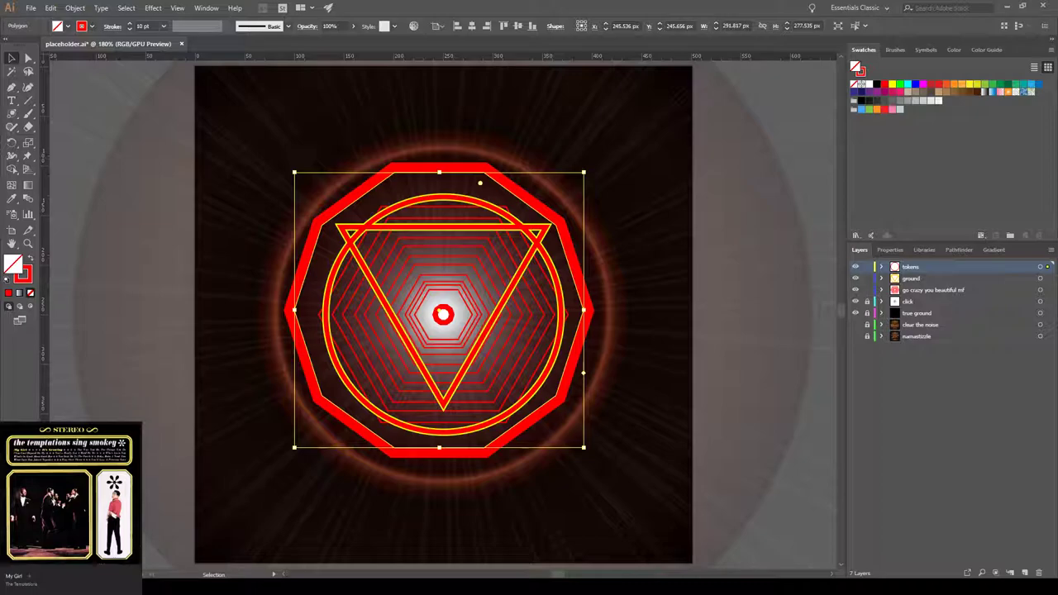
key(ctrl+a)
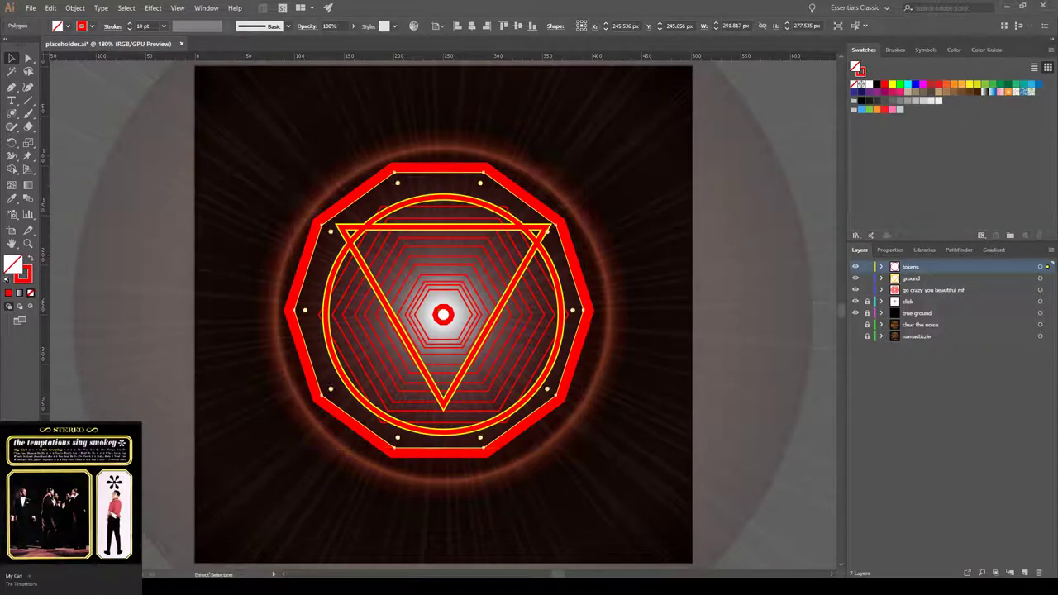
click(867, 290)
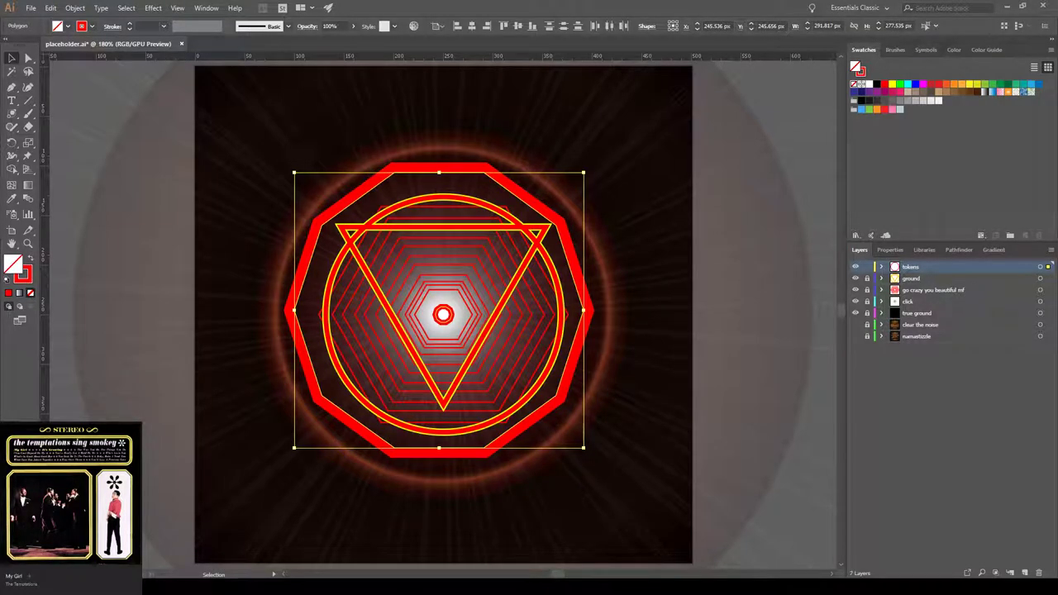
- Rename the ground layer as focus
double_click(912, 278)
text(focus)
key(Return)
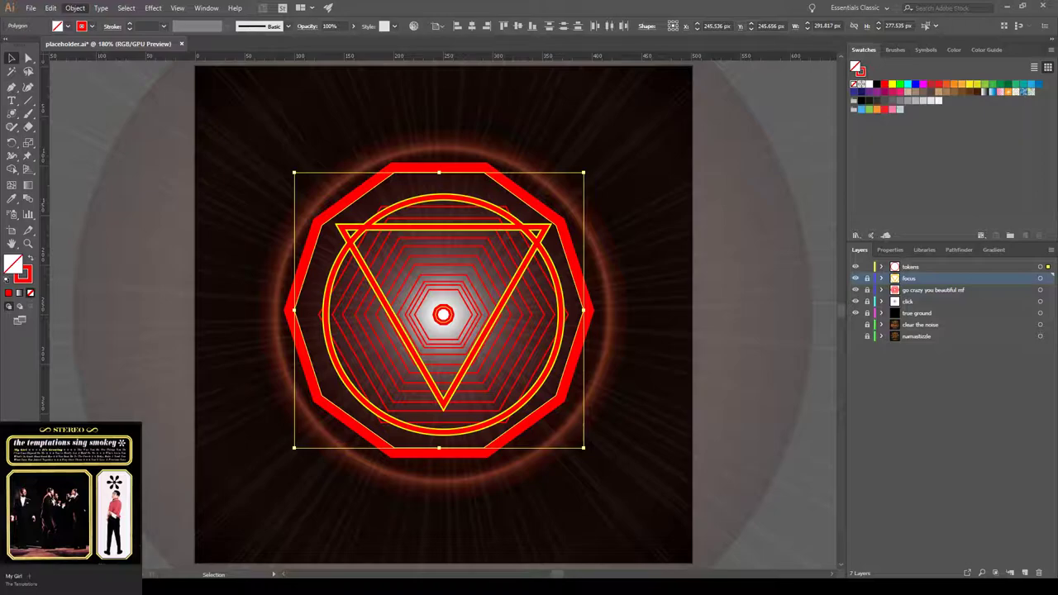
- Outline the strokes of the ten-sided and small centre polygons and give them a 1 pt yellow stroke aligned to the outside
key(p)
key(u)
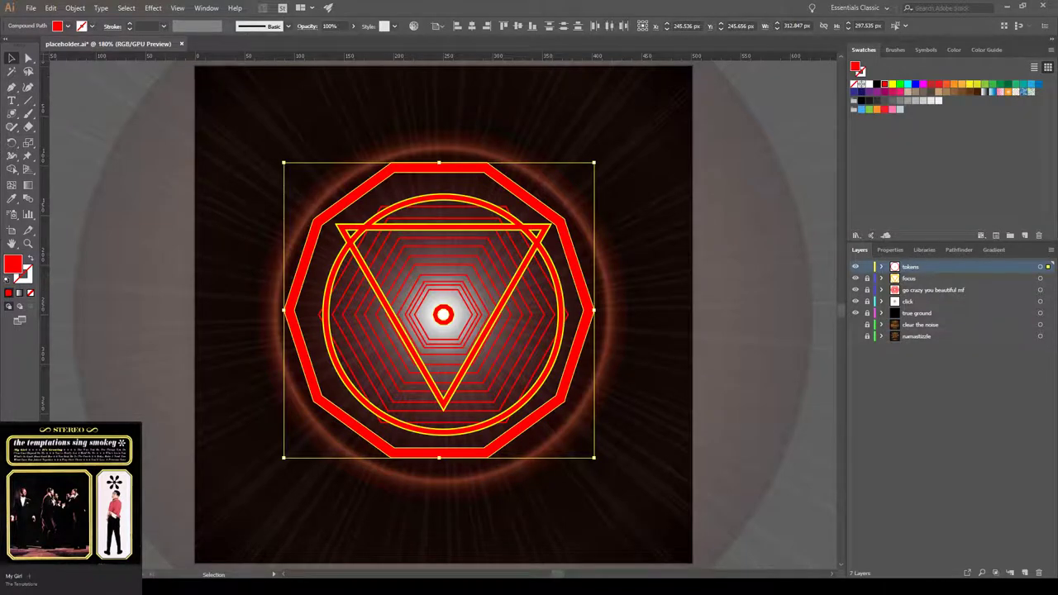
click(129, 44)
key(ctrl+z)
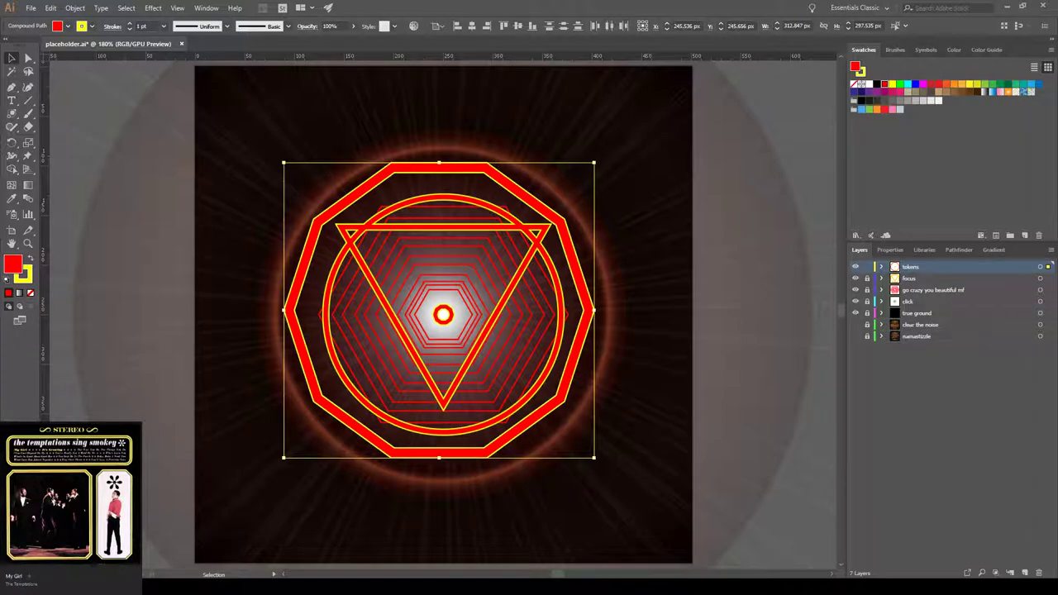
click(168, 88)
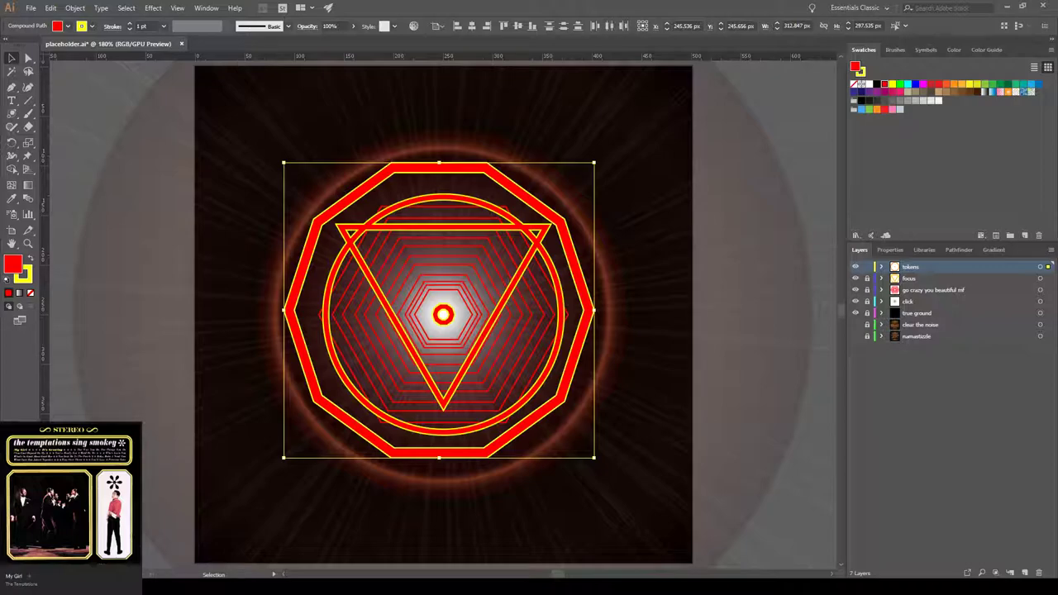
key(ctrl+shift+a)
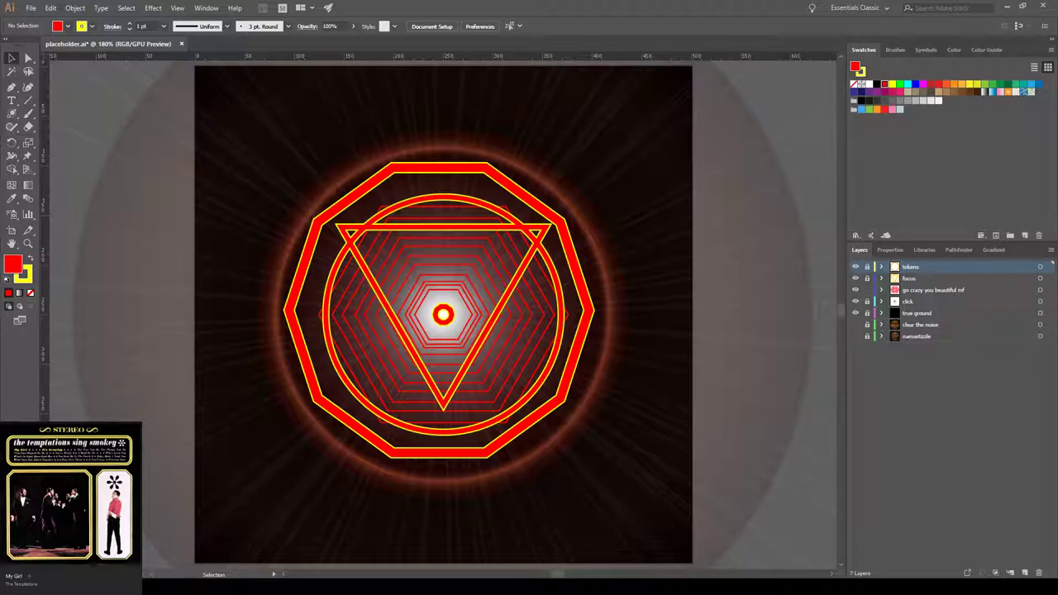
- Set the stroke weight of all the concentric hexagons to 3 pt
key(ctrl+a)
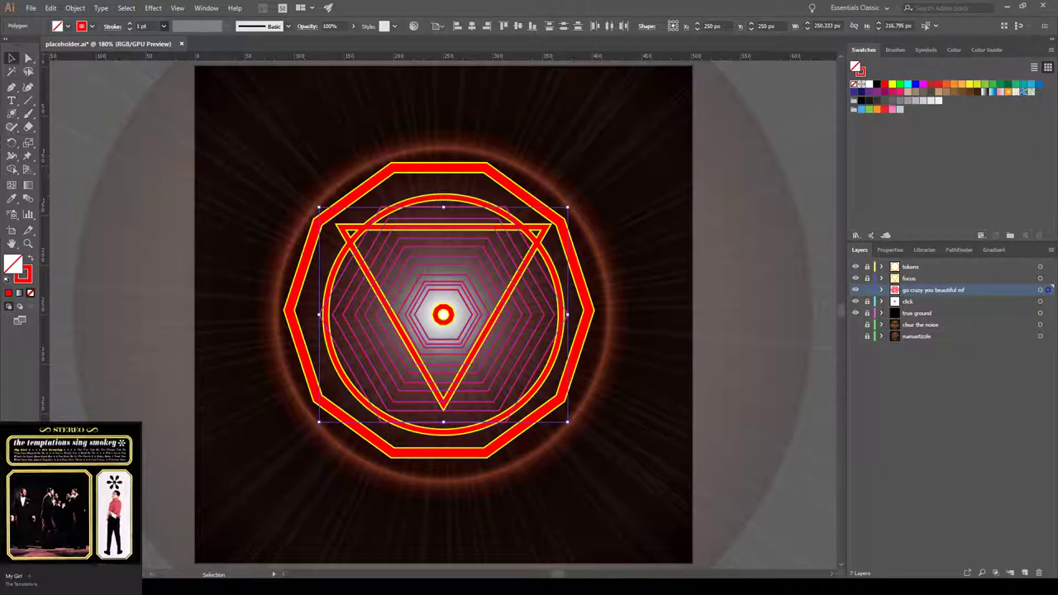
click(149, 98)
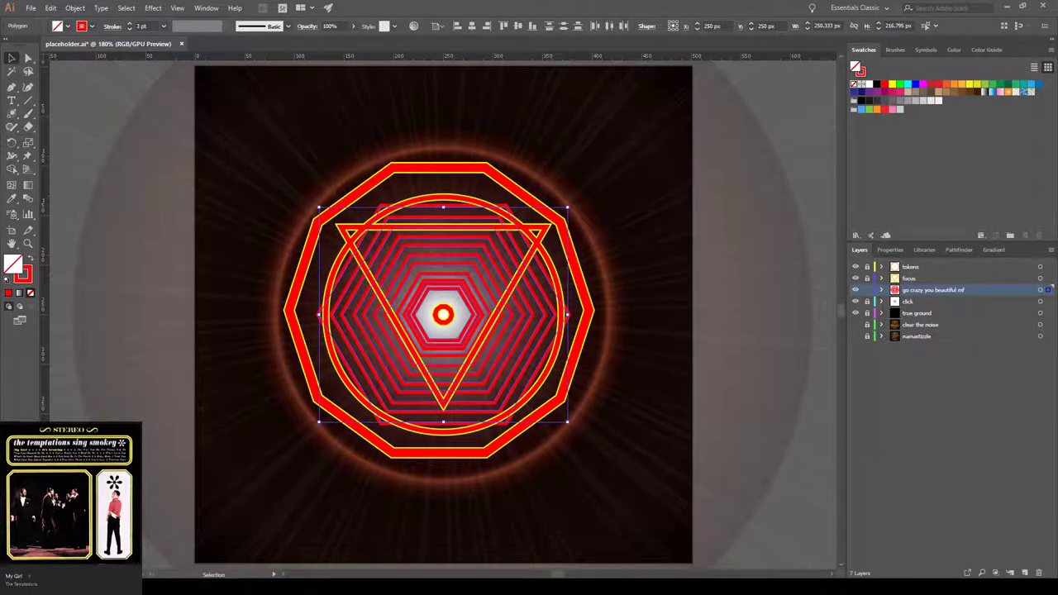
key(ctrl+shift+a)
key(a)
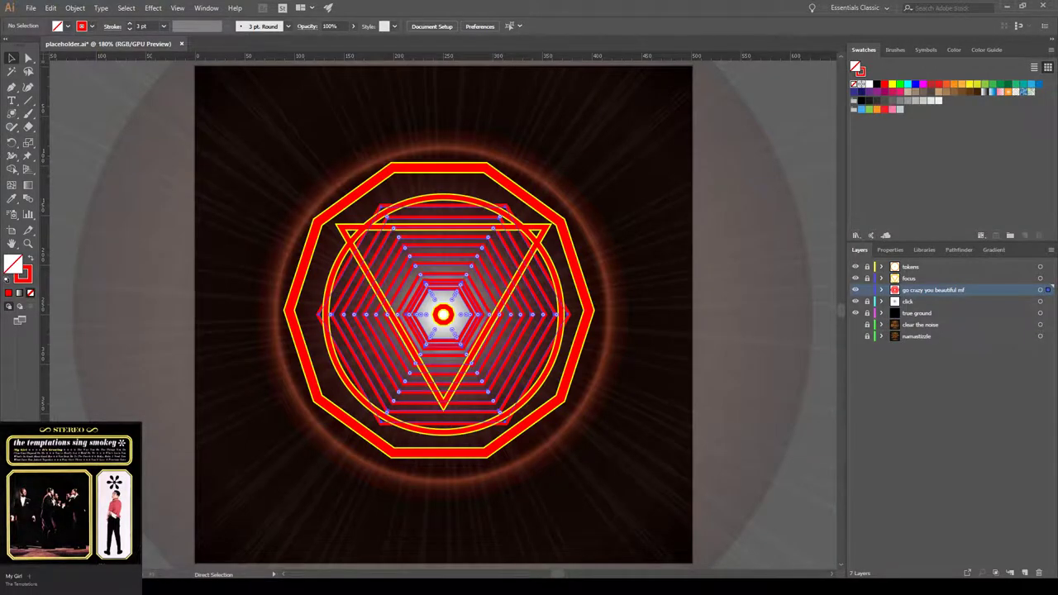
key(v)
key(ctrl+z)
- Reduce the stroke weight of the concentric hexagons to 2 pt
click(163, 26)
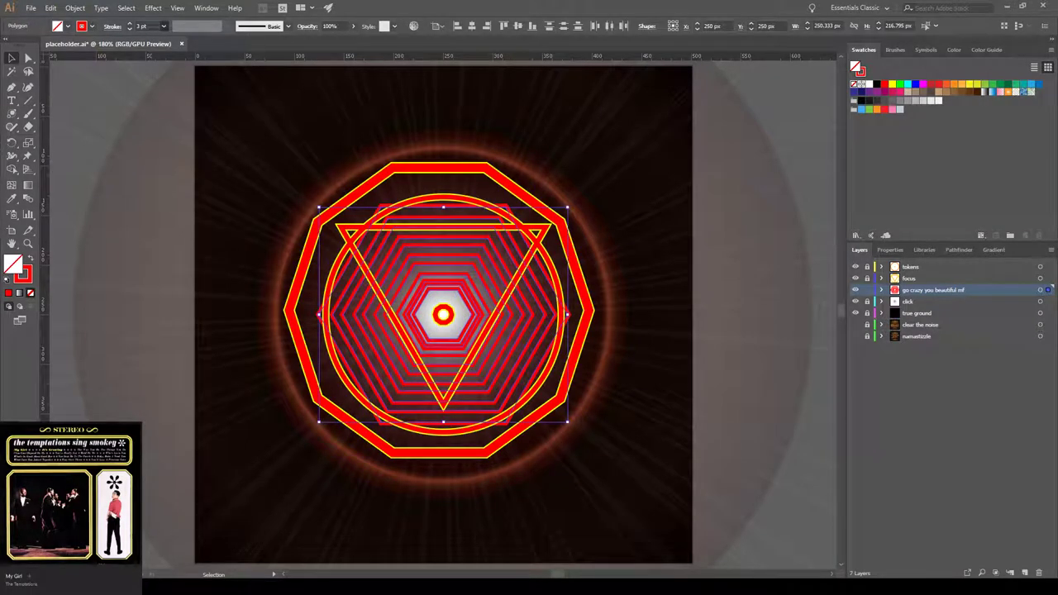
click(149, 86)
key(ctrl+shift+a)
key(ctrl+h)
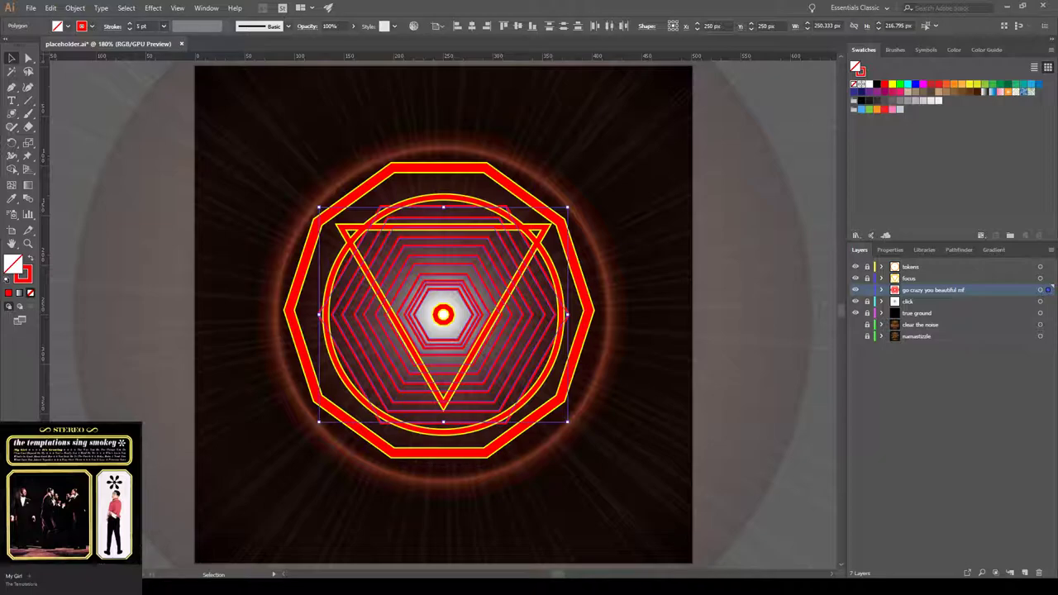
- Set the stroke weight of all the concentric hexagons to 5 pt
key(Up)
key(Up)
key(Up)
key(ctrl+shift+a)
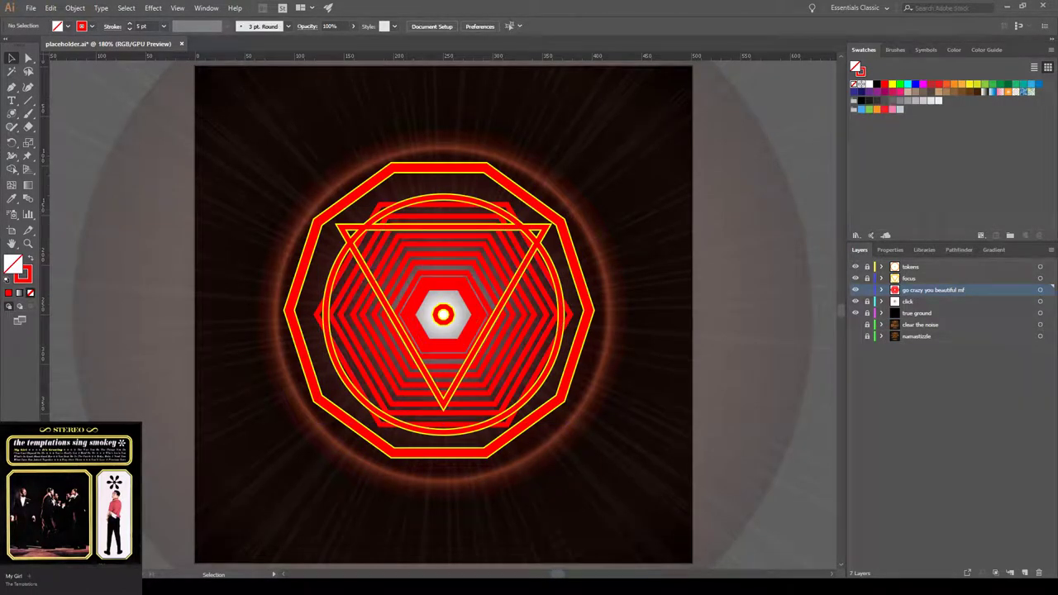
- Set the stroke weight of the innermost hexagon to 0.25 pt
click(444, 338)
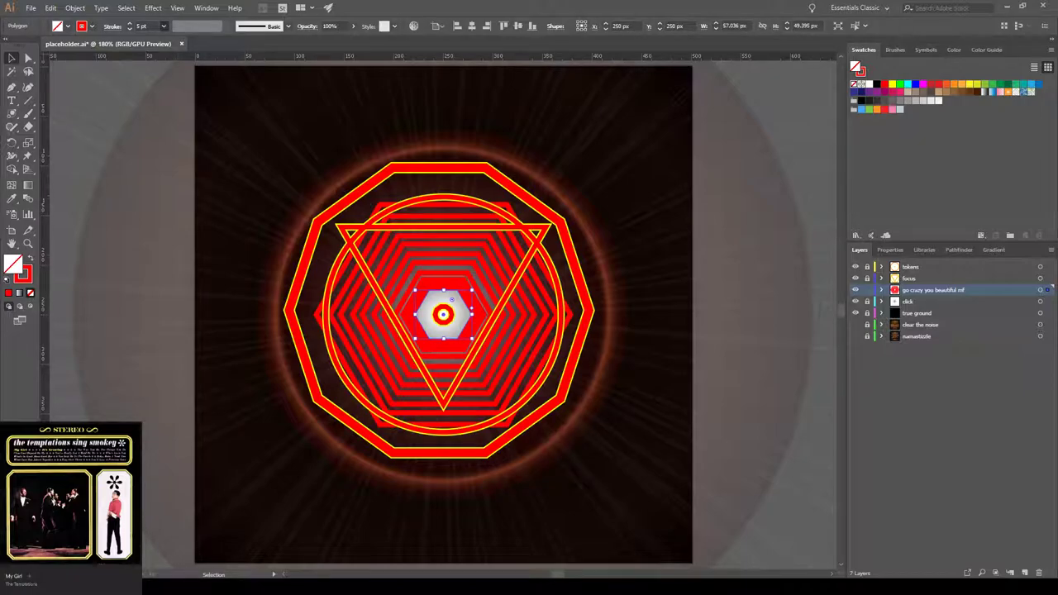
click(163, 26)
click(144, 38)
key(ctrl+z)
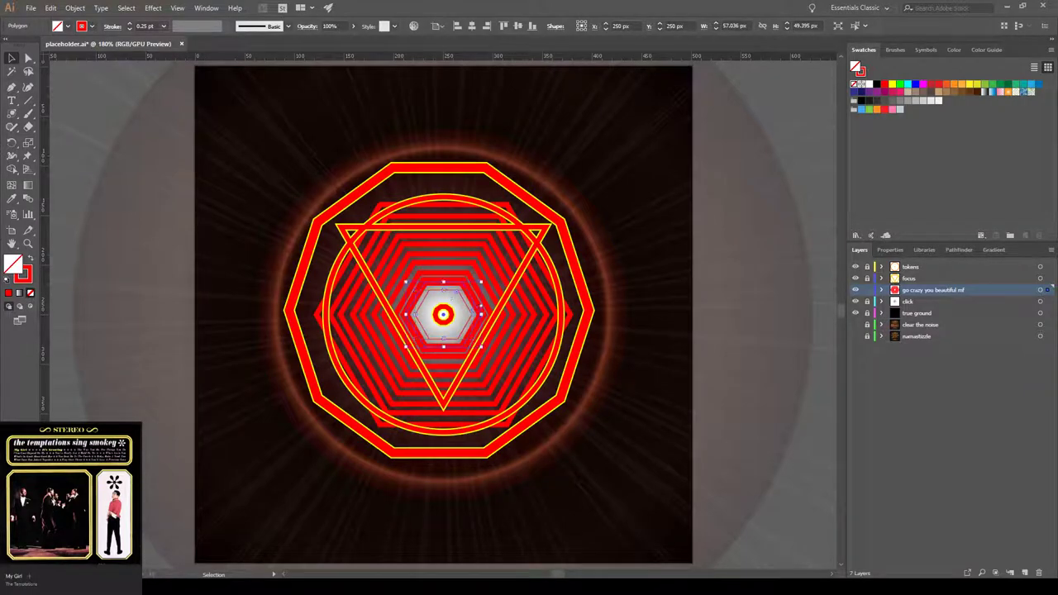
click(163, 25)
click(145, 49)
key(ctrl+z)
key(ctrl+shift+z)
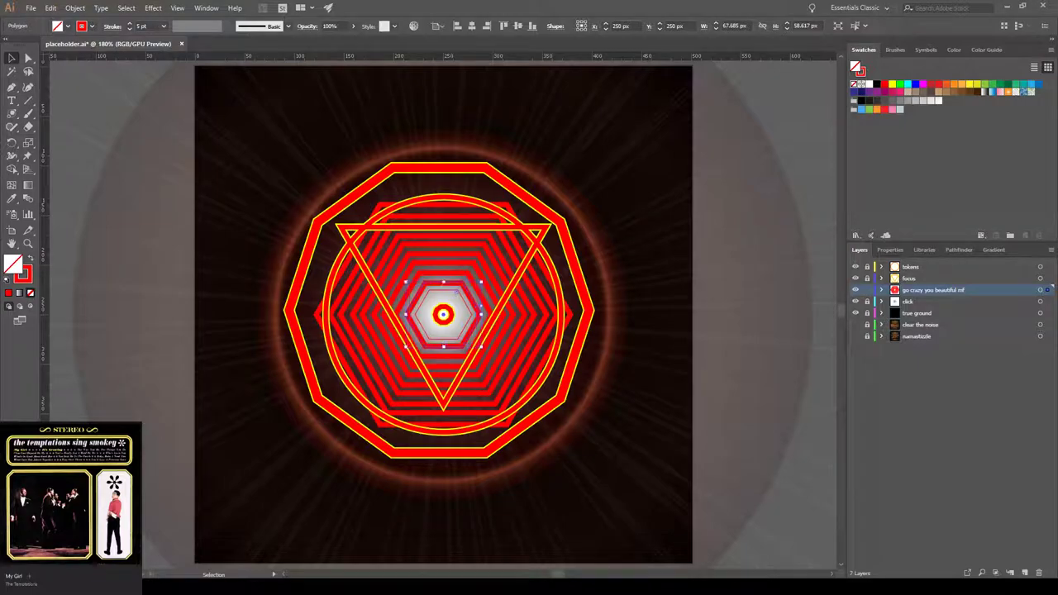
- Set the stroke weight of the second hexagon from the centre to 0.5 pt and of the third to 0.75 pt
click(163, 26)
click(145, 60)
click(457, 258)
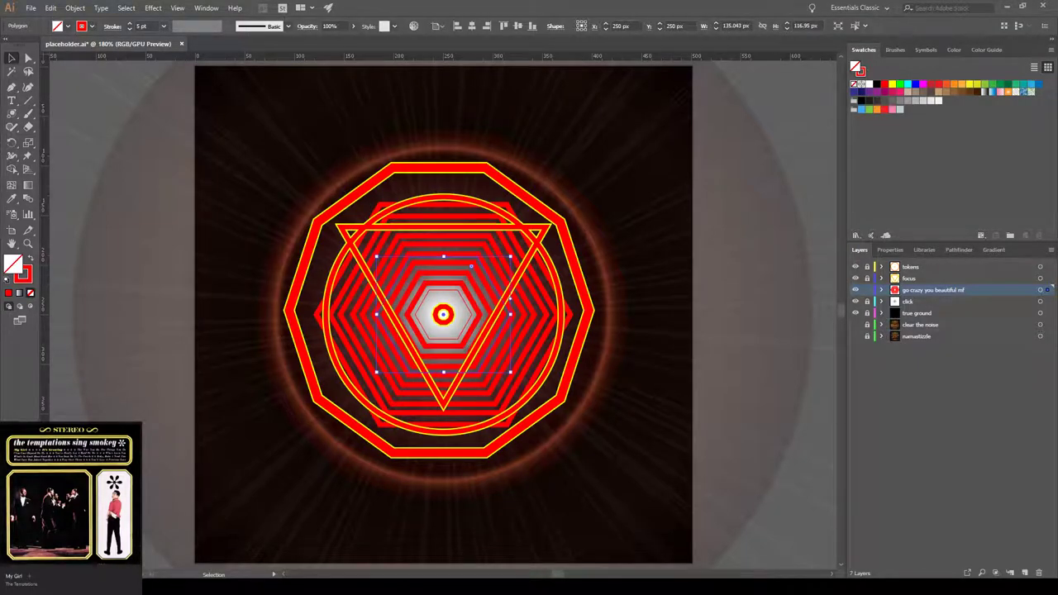
key(ctrl+equal)
key(ctrl+equal)
key(ctrl+equal)
key(ctrl+equal)
key(ctrl+equal)
scroll(438, 310, up, 2)
key(v)
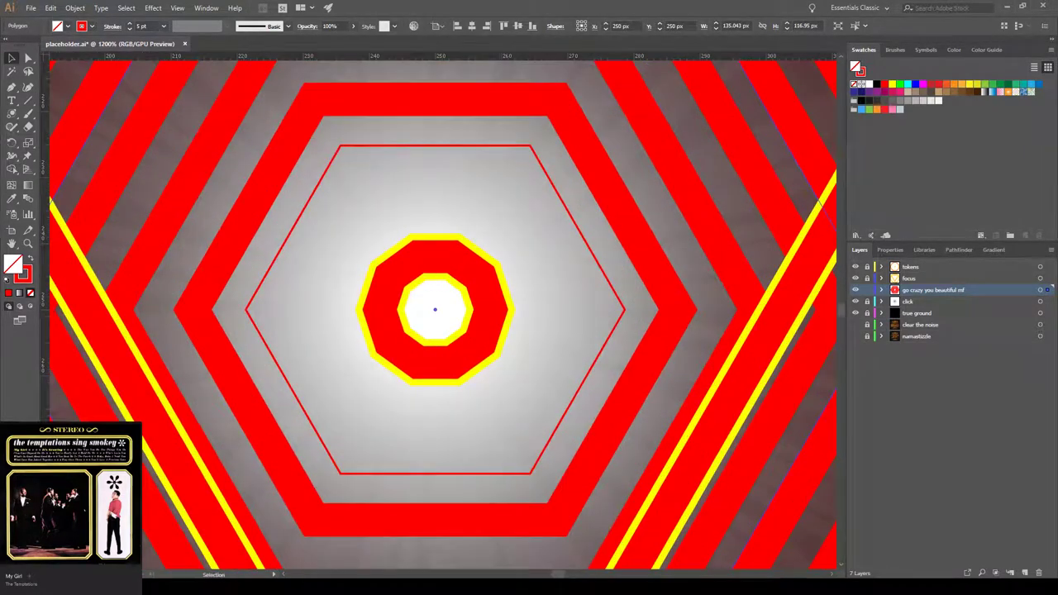
click(435, 527)
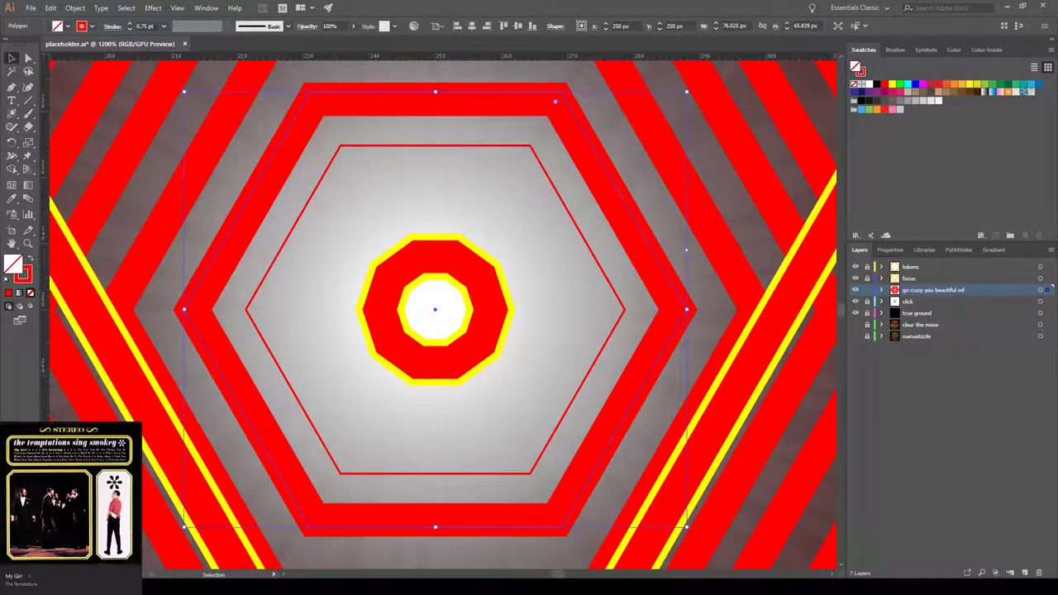
click(542, 124)
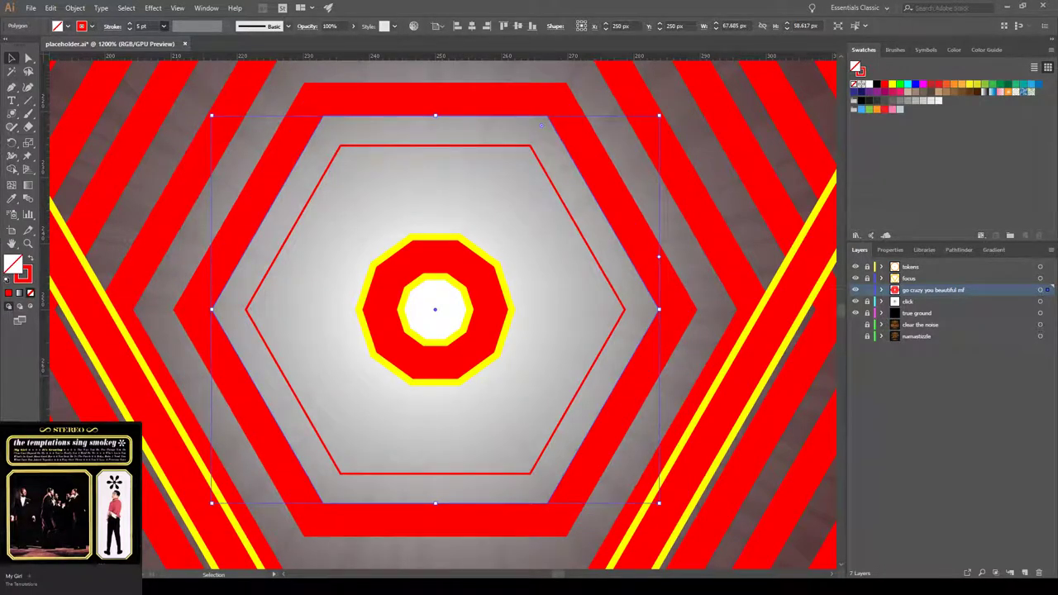
click(144, 48)
key(ctrl+shift+a)
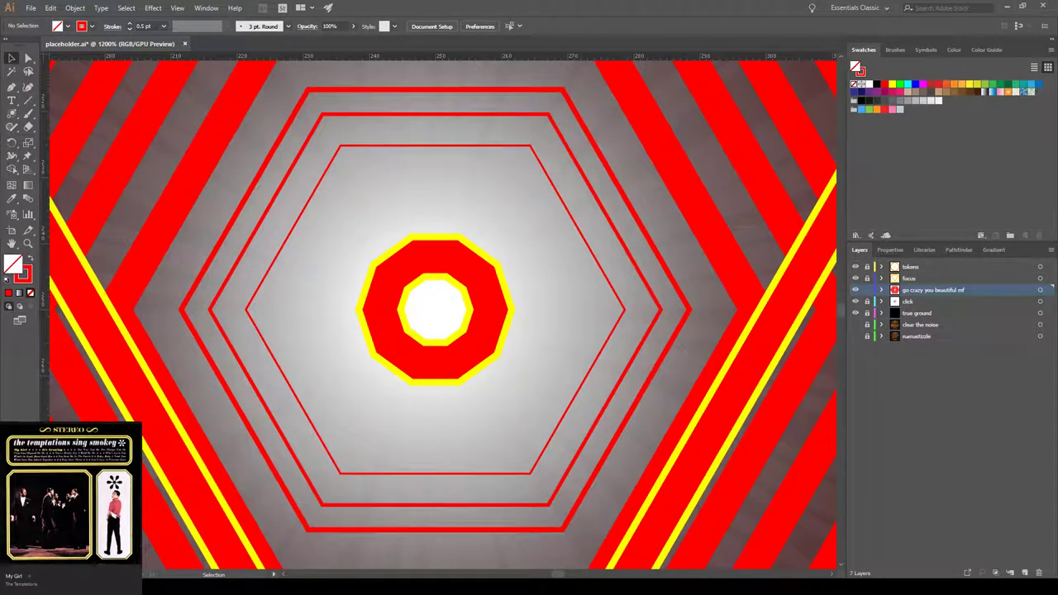
- Thin the stroke of the fourth hexagon from the centre and set the fifth and sixth hexagons to 2 pt
click(738, 311)
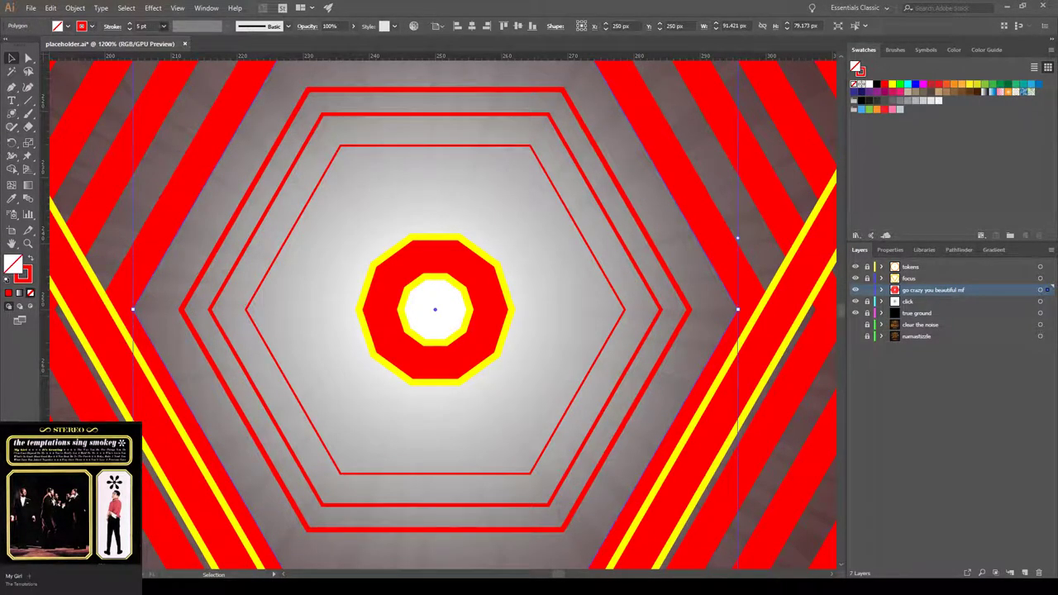
click(145, 68)
click(142, 124)
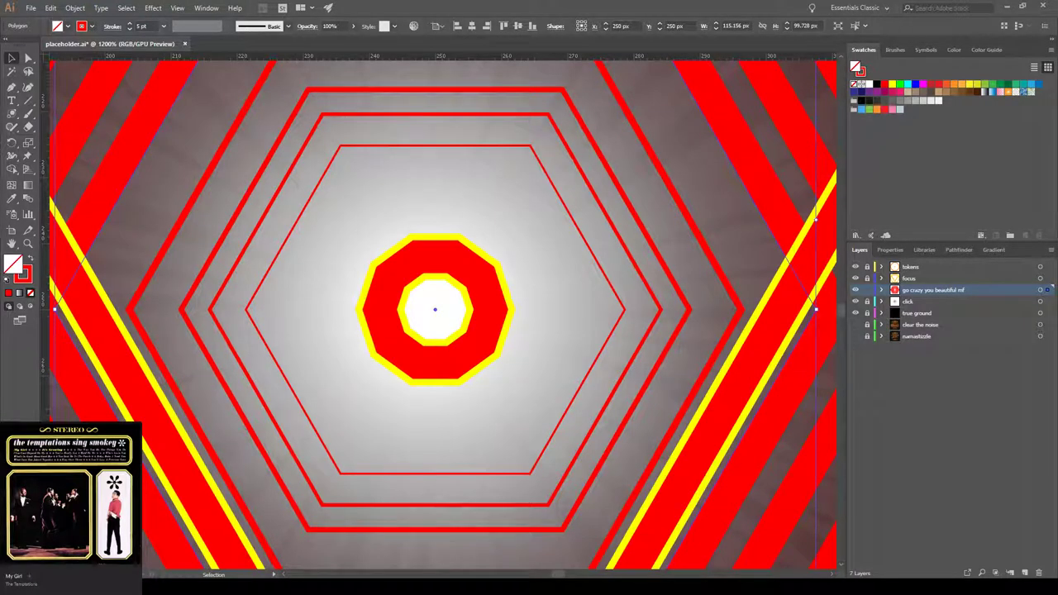
text(2)
key(Return)
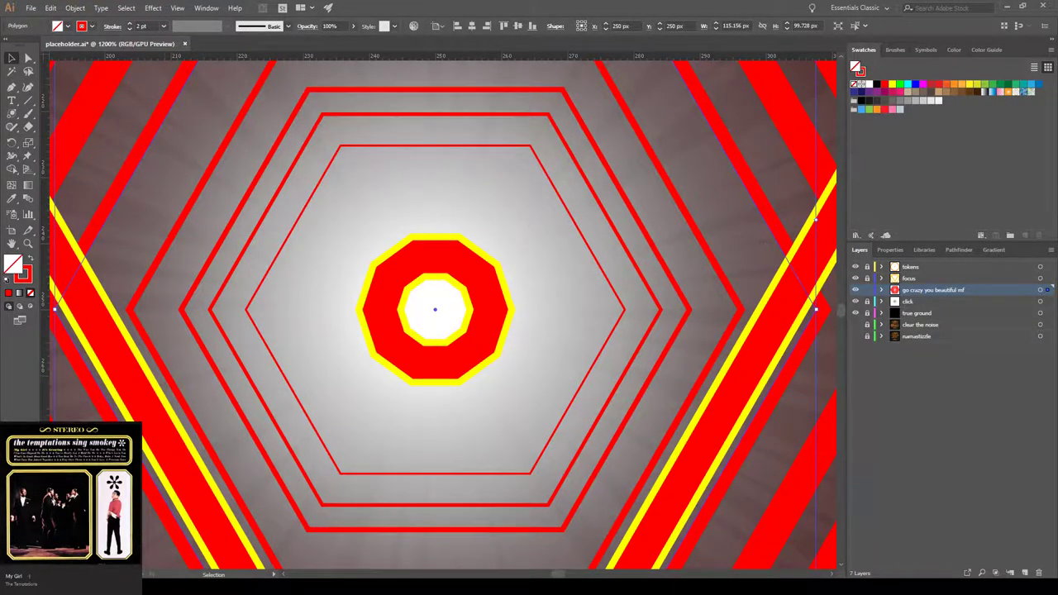
key(ctrl+z)
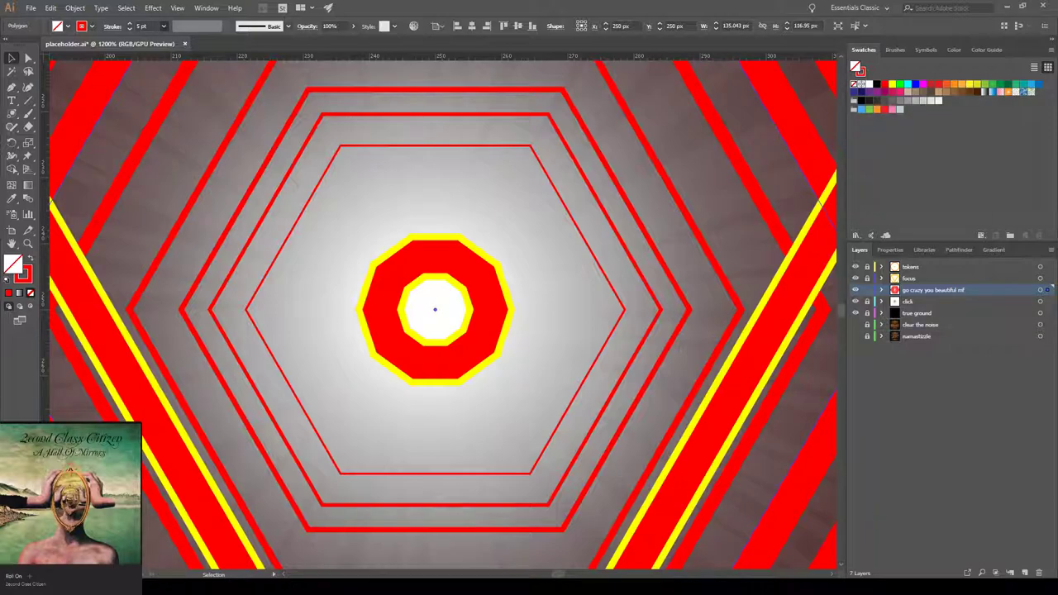
key(ctrl+shift+z)
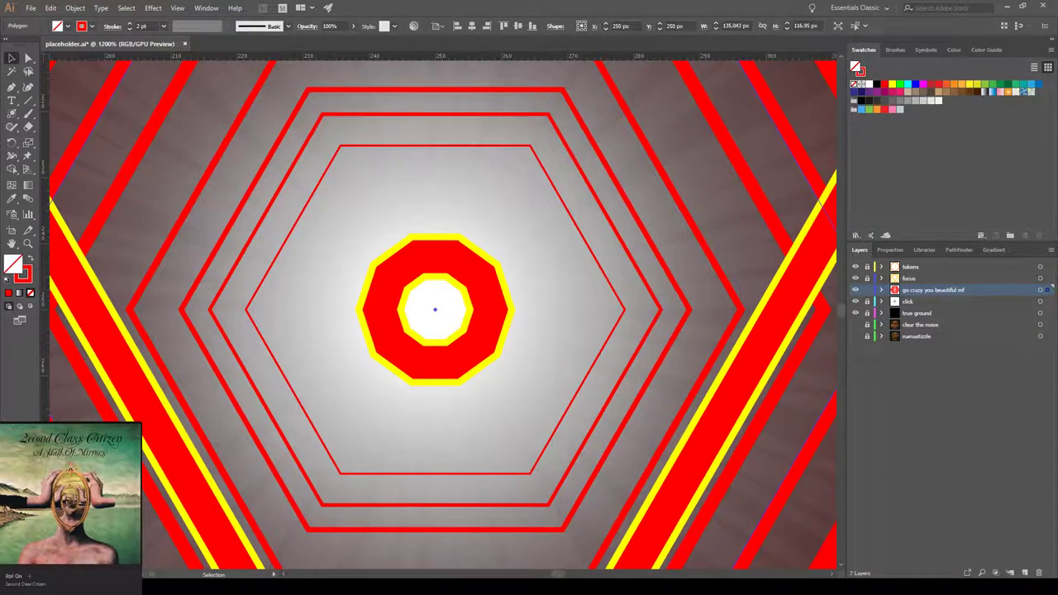
key(ctrl+minus)
key(ctrl+minus)
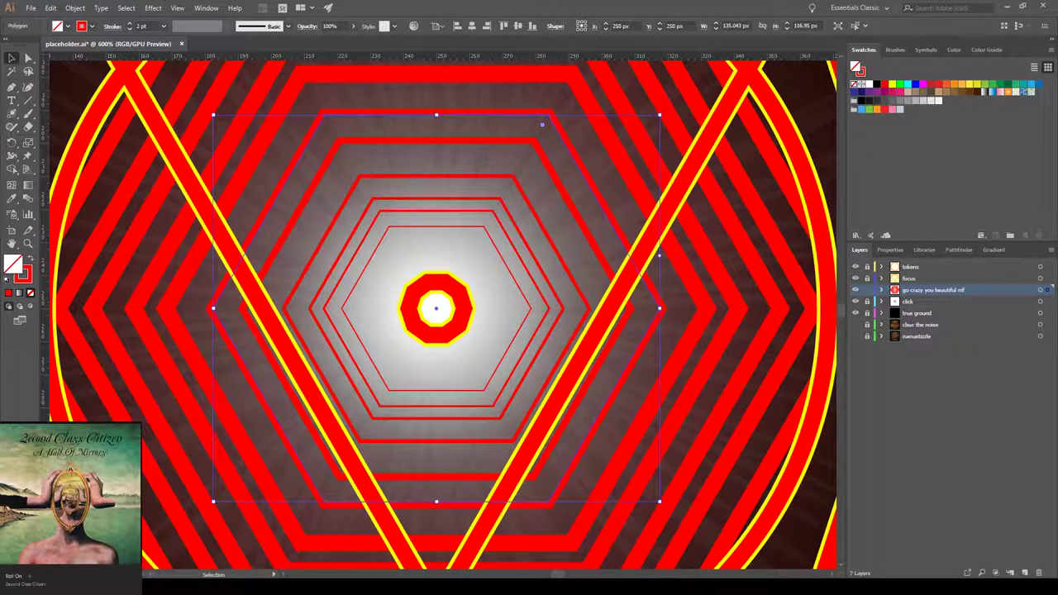
- Thin the strokes of the seventh, eighth and ninth hexagons from the centre and set the tenth to 4 pt
key(ctrl+z)
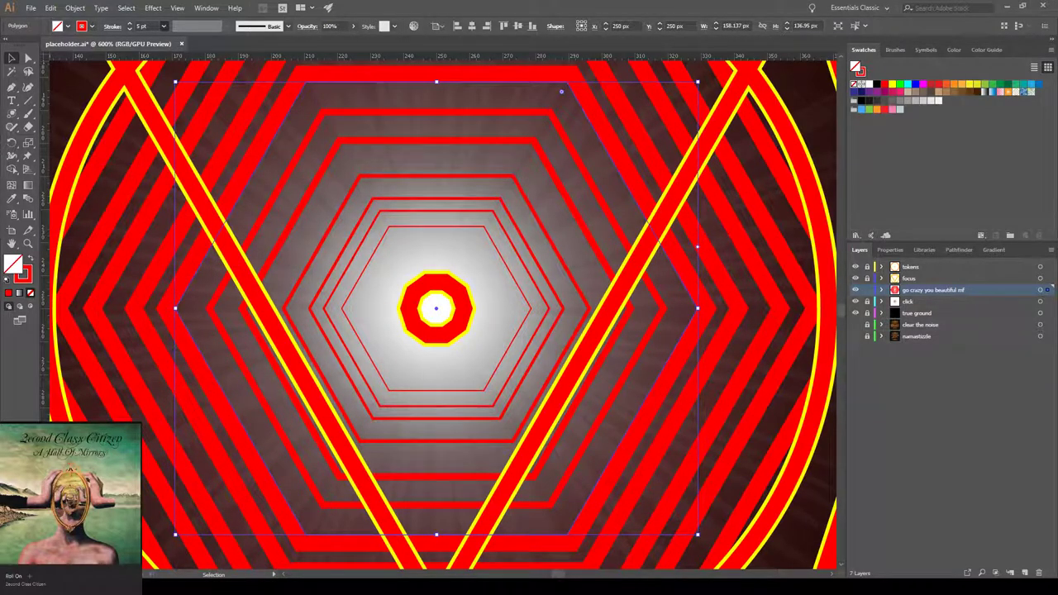
click(151, 97)
click(240, 124)
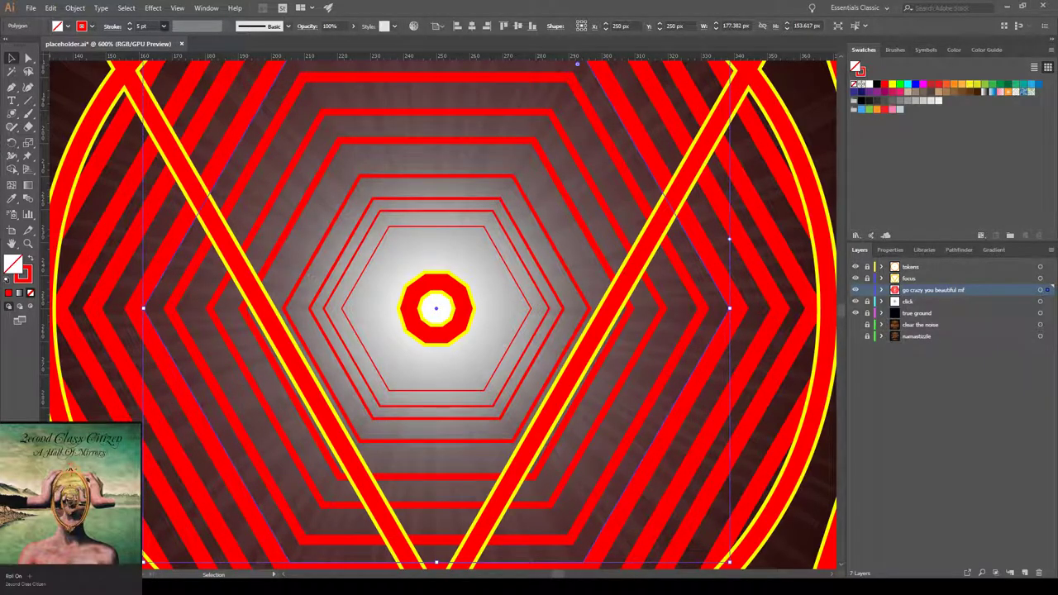
click(151, 97)
key(ctrl+z)
key(ctrl+z)
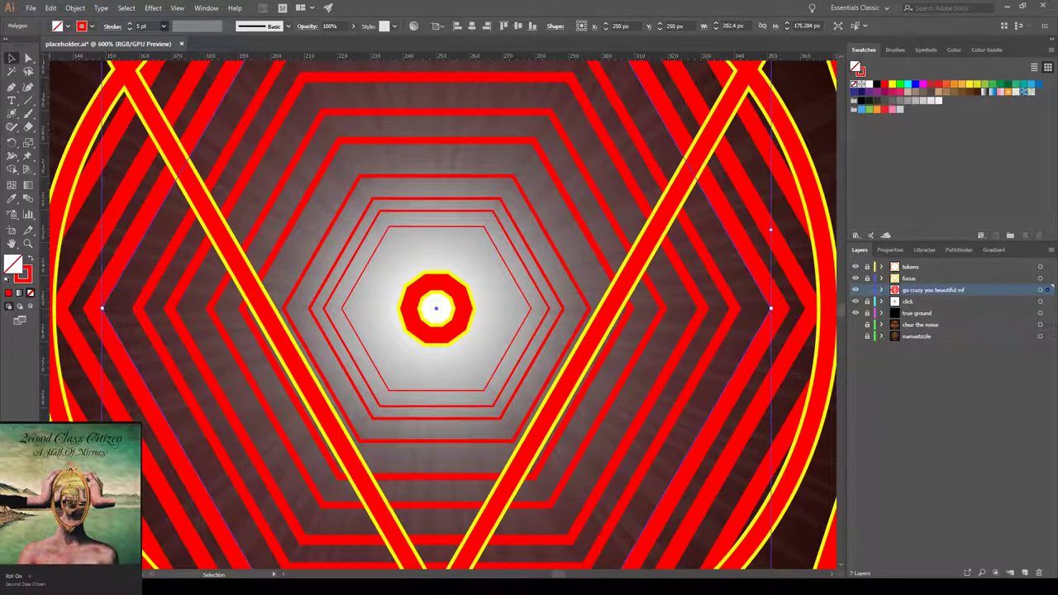
key(ctrl+z)
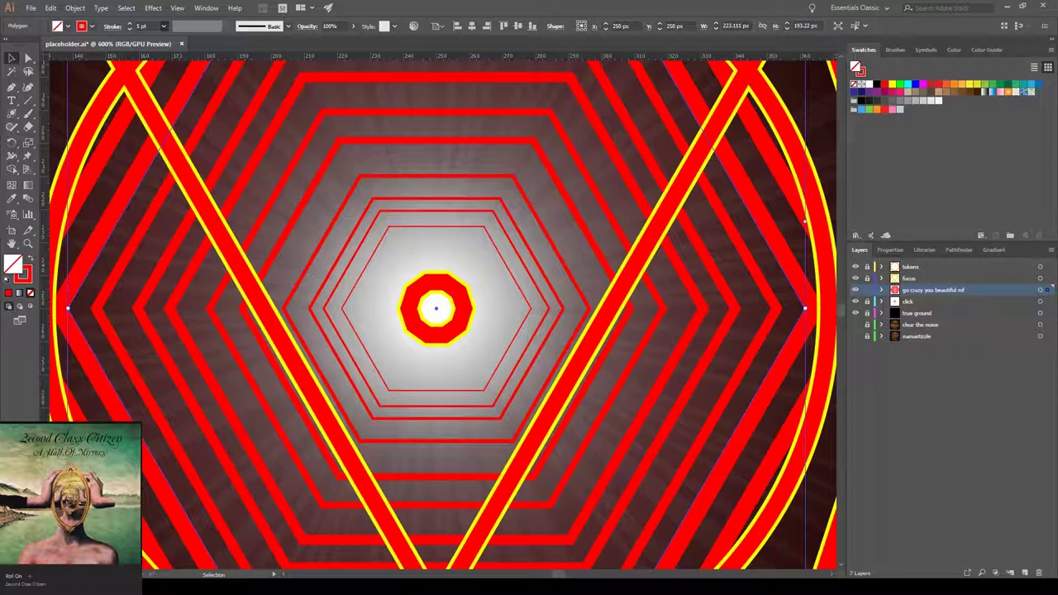
key(ctrl+z)
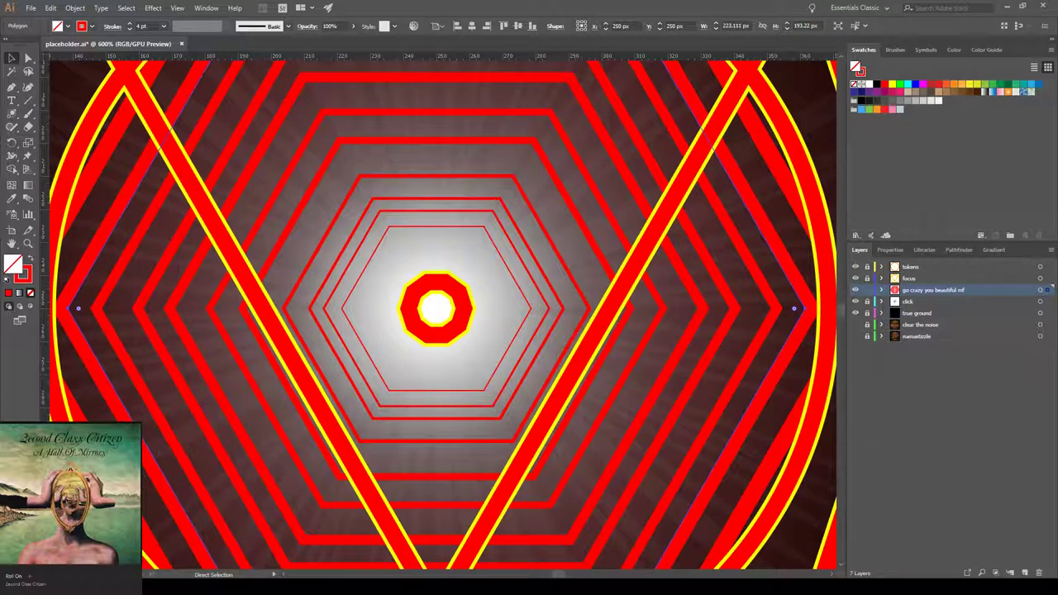
key(ctrl+0)
key(ctrl+shift+a)
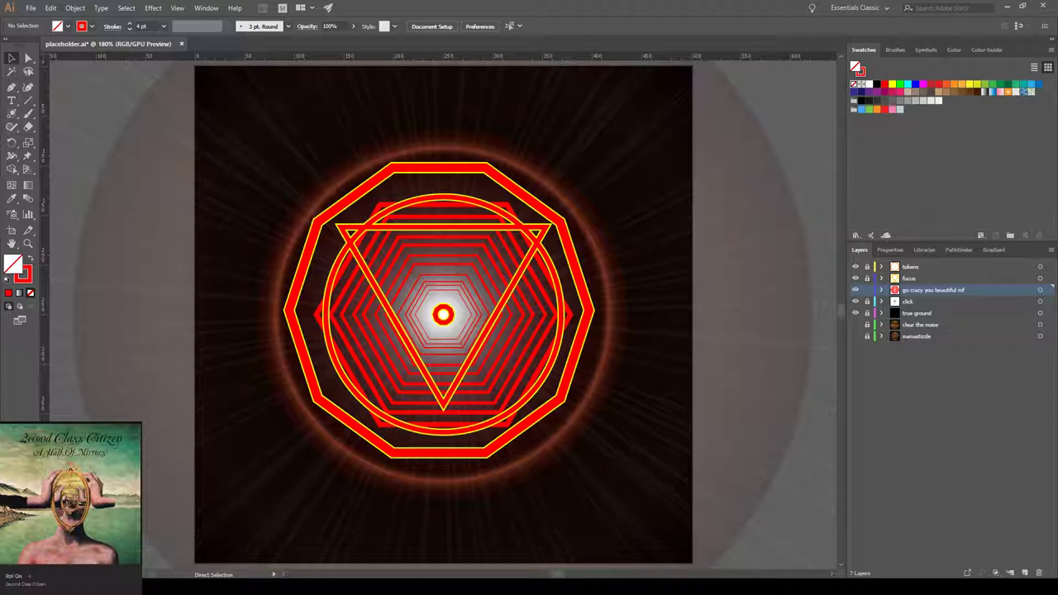
- Move the outermost hexagon into the focus layer, centred on the artboard at X 250 px, Y 250 px
click(500, 216)
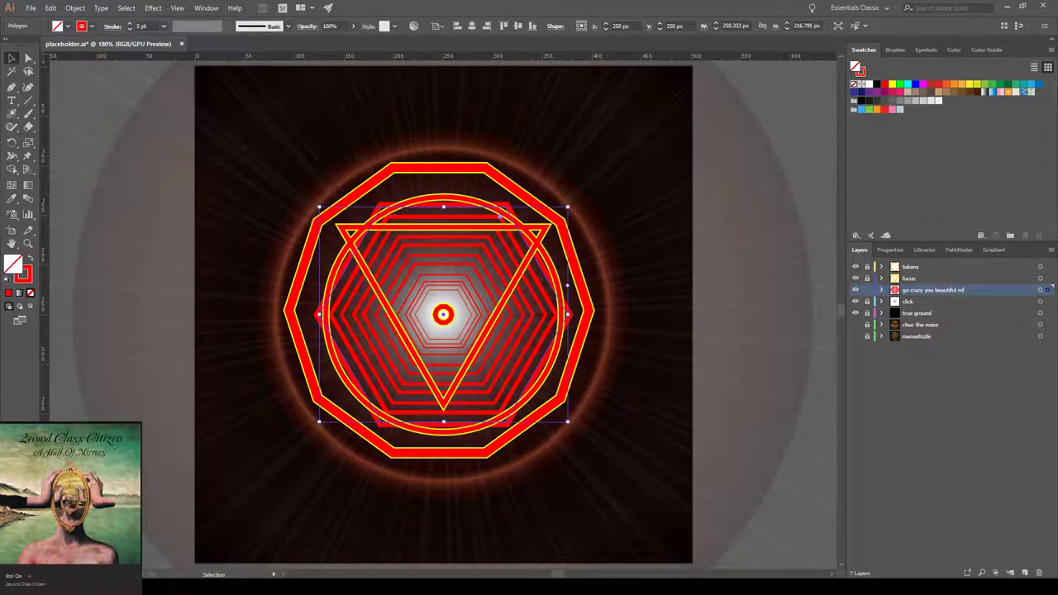
key(Delete)
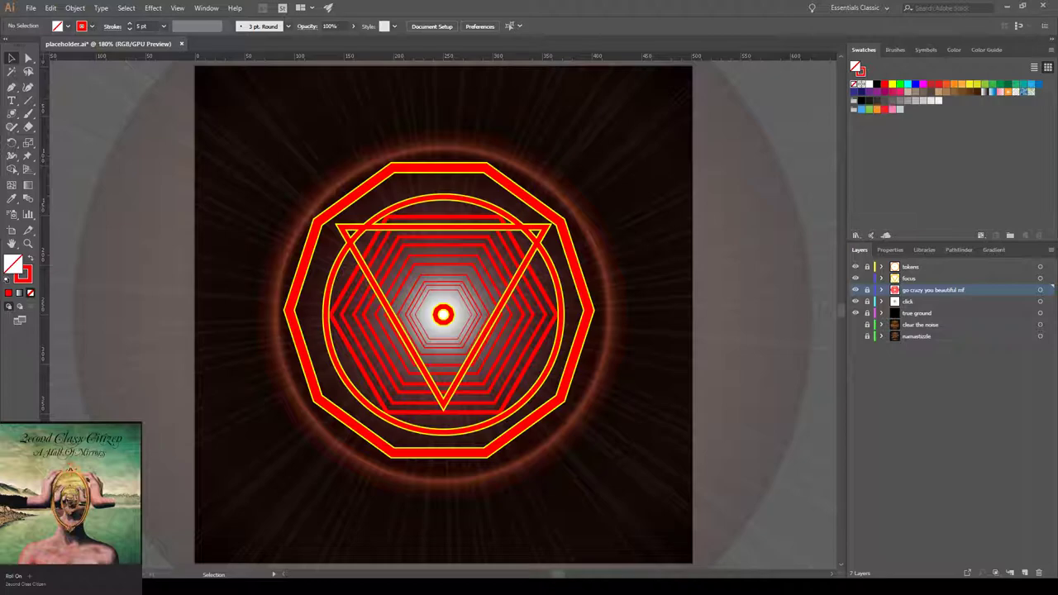
click(909, 278)
key(ctrl+v)
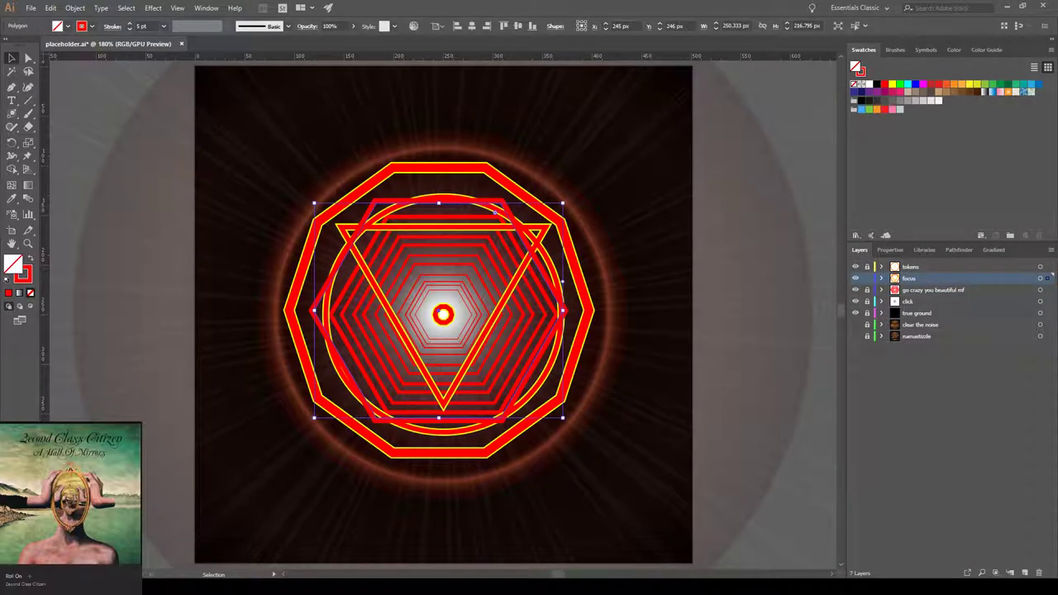
drag(494, 212, 499, 214)
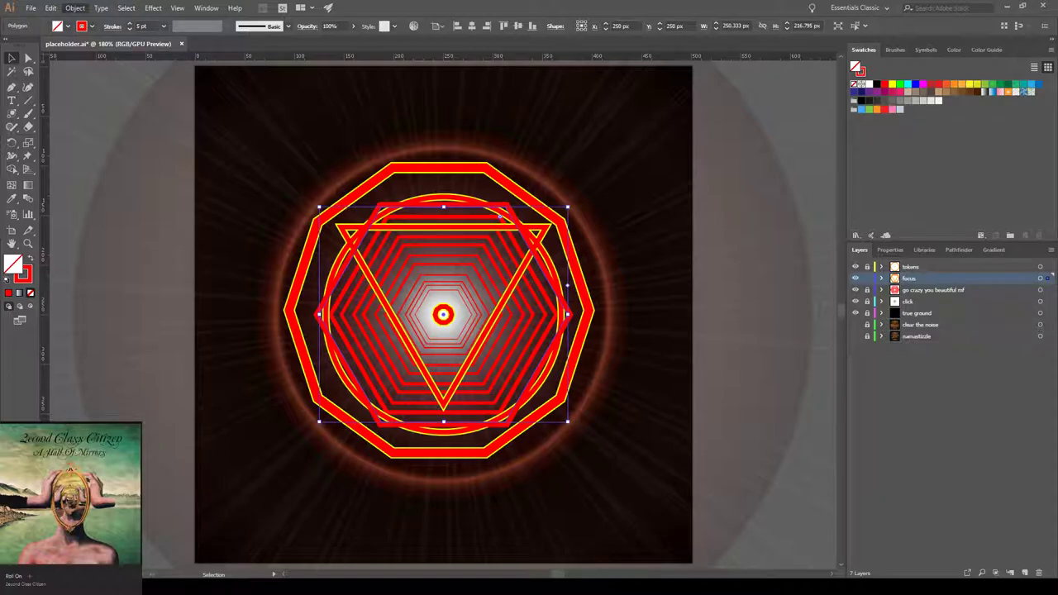
- Outline the outermost hexagon's stroke and sample the ten-sided polygon's red fill and 1 pt yellow stroke onto it
key(p)
key(u)
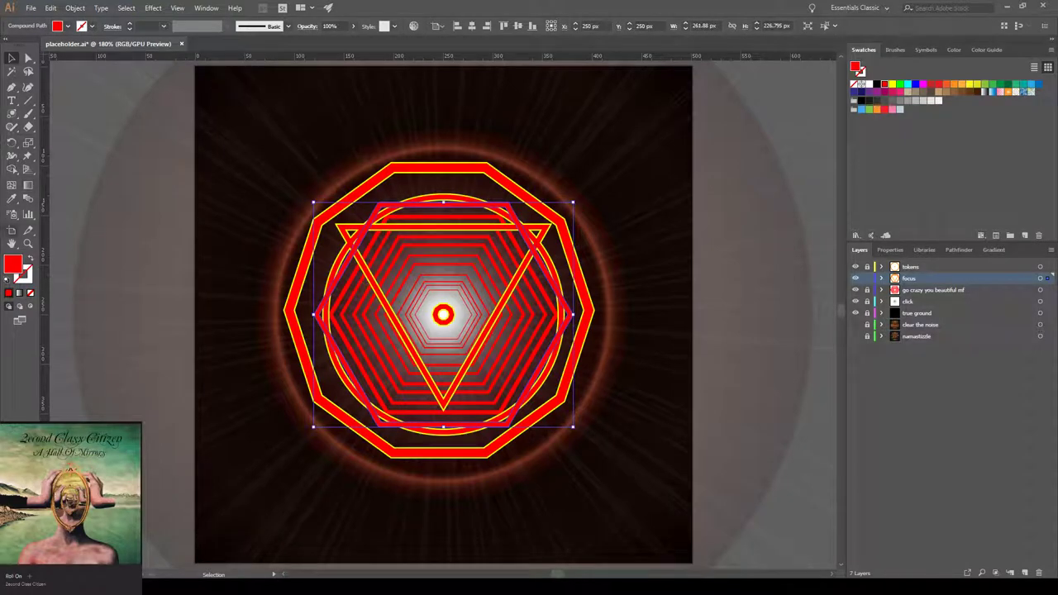
key(i)
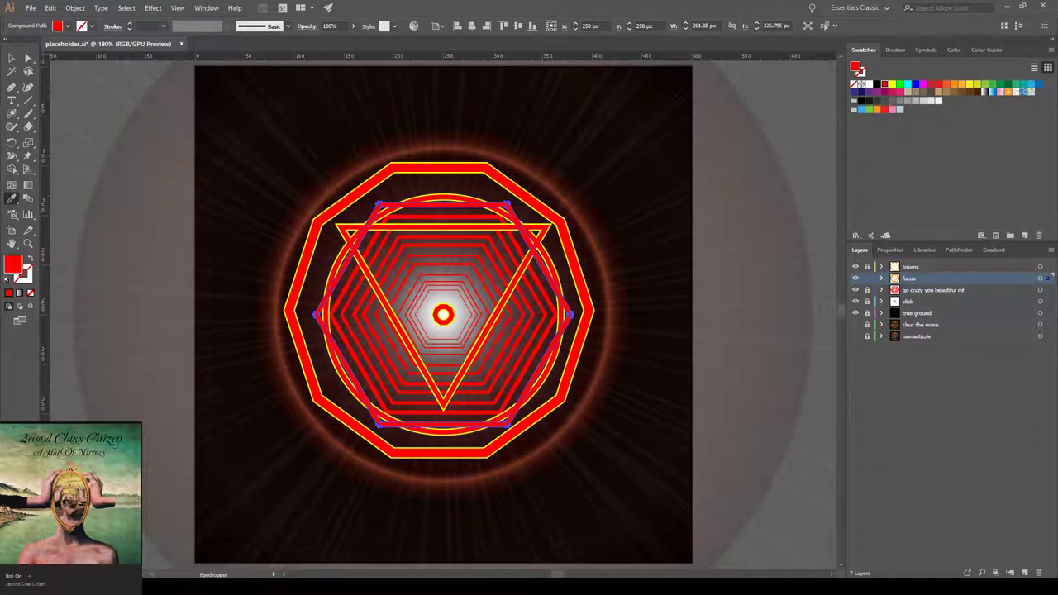
click(355, 194)
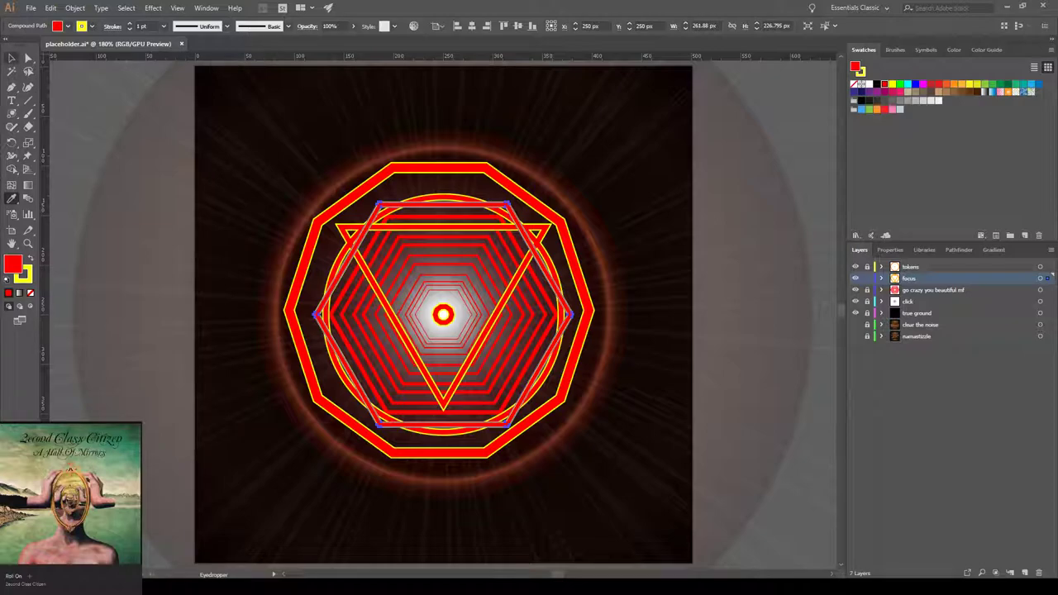
- Unite the outermost hexagon, circle and triangle into one shape with Pathfinder
ctrl+shift+click(433, 197)
ctrl+shift+click(433, 226)
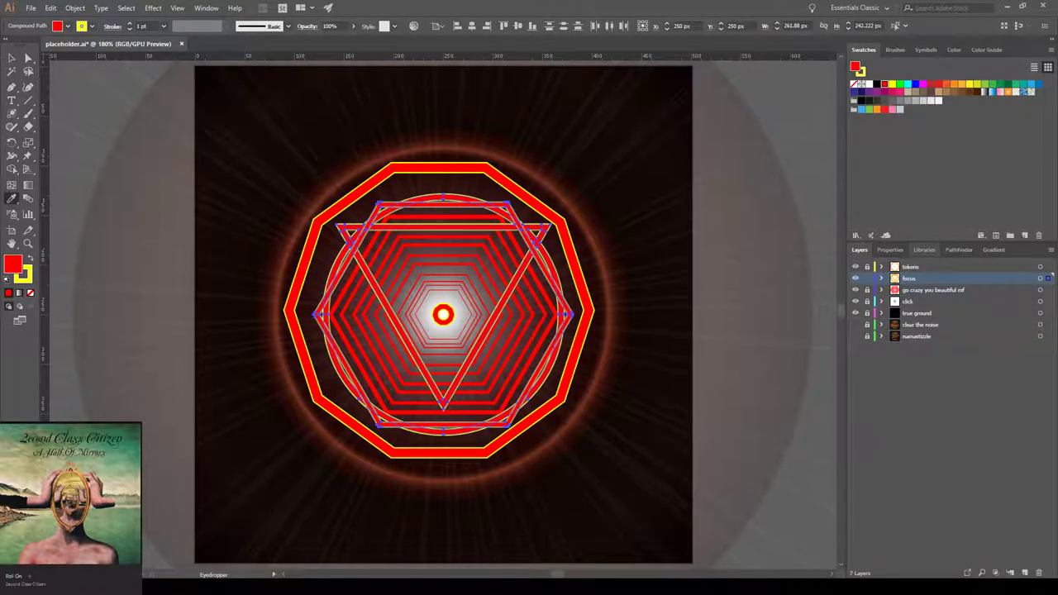
click(959, 250)
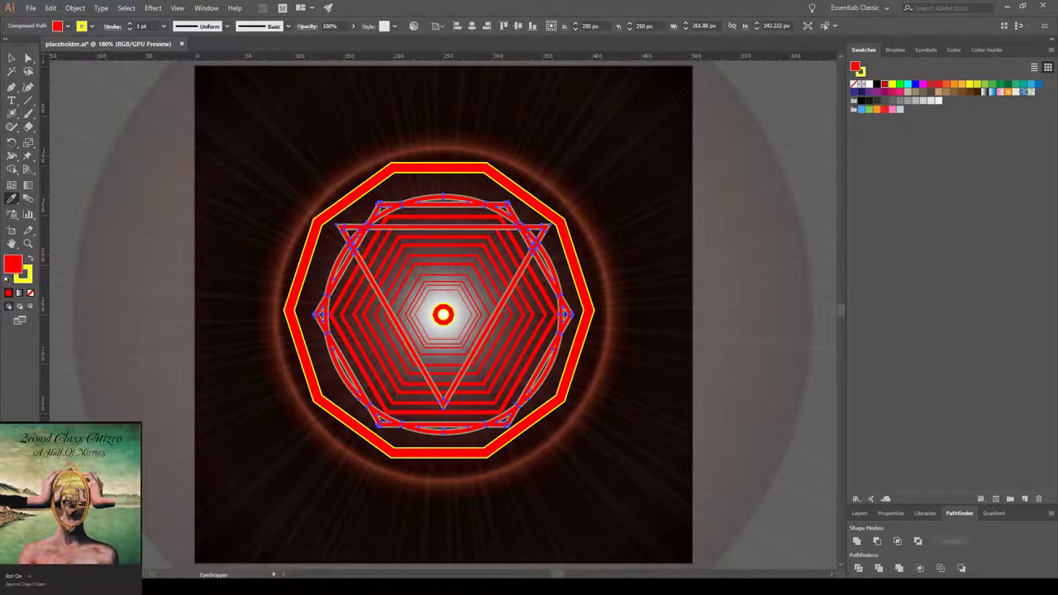
click(575, 389)
key(ctrl+z)
key(ctrl+shift+a)
key(v)
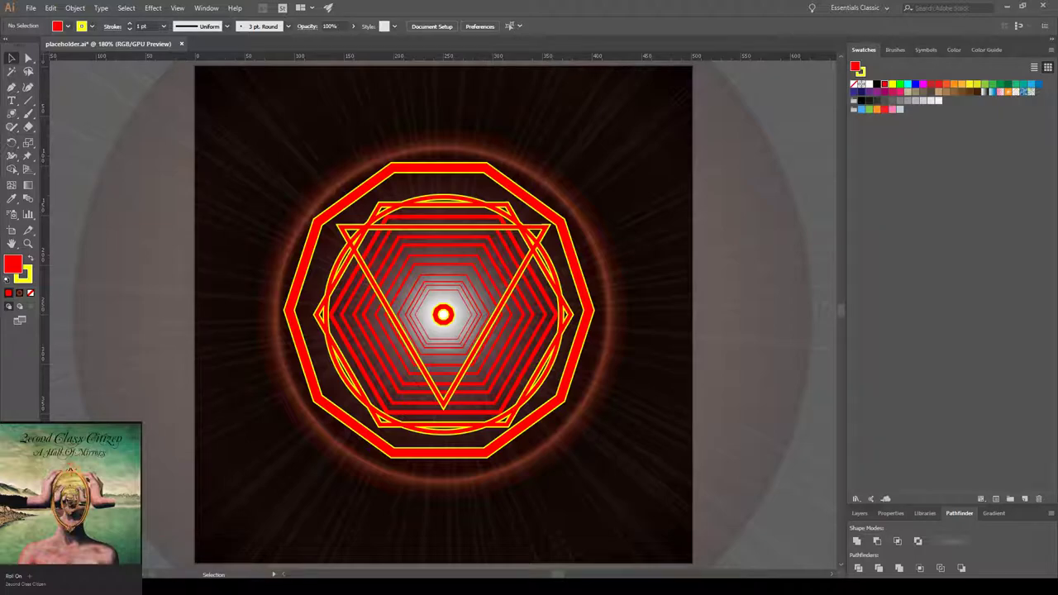
- Delete the small red polygon with yellow outline at the centre of the design
click(860, 514)
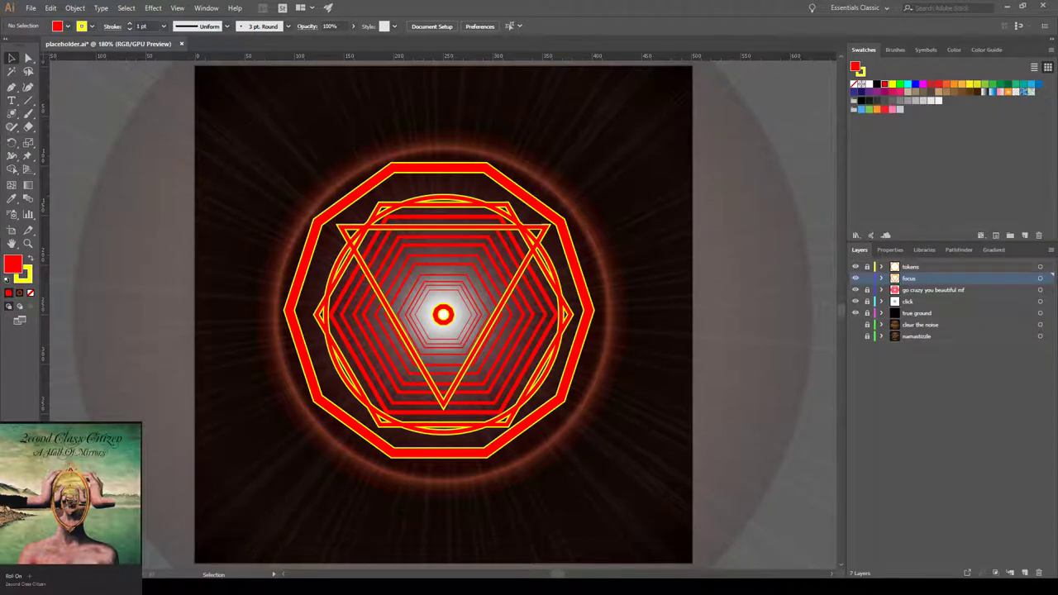
click(439, 309)
key(Delete)
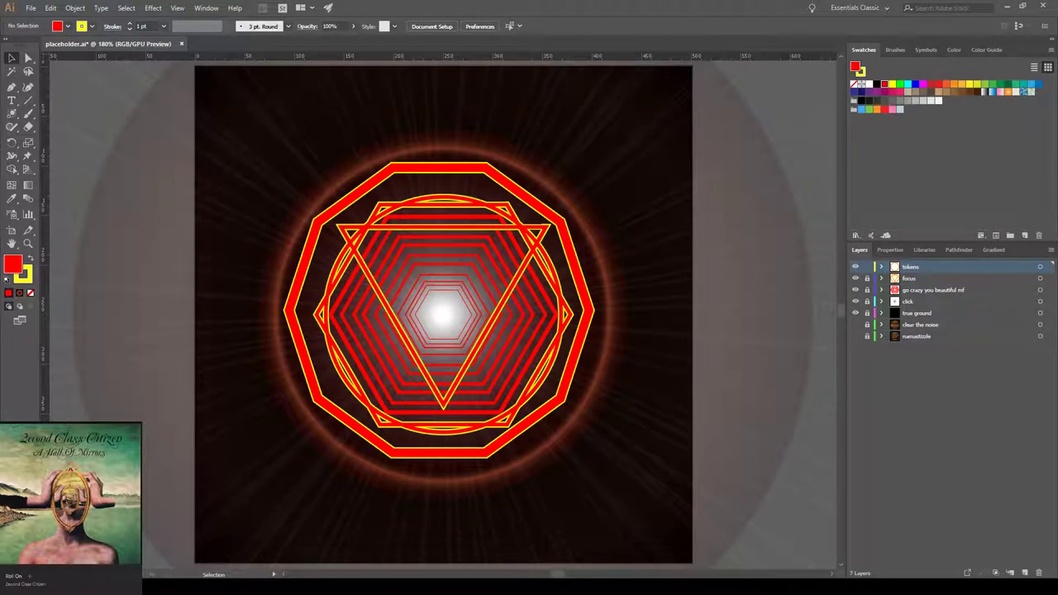
- Rename the tokens layer as token
double_click(910, 267)
text(token)
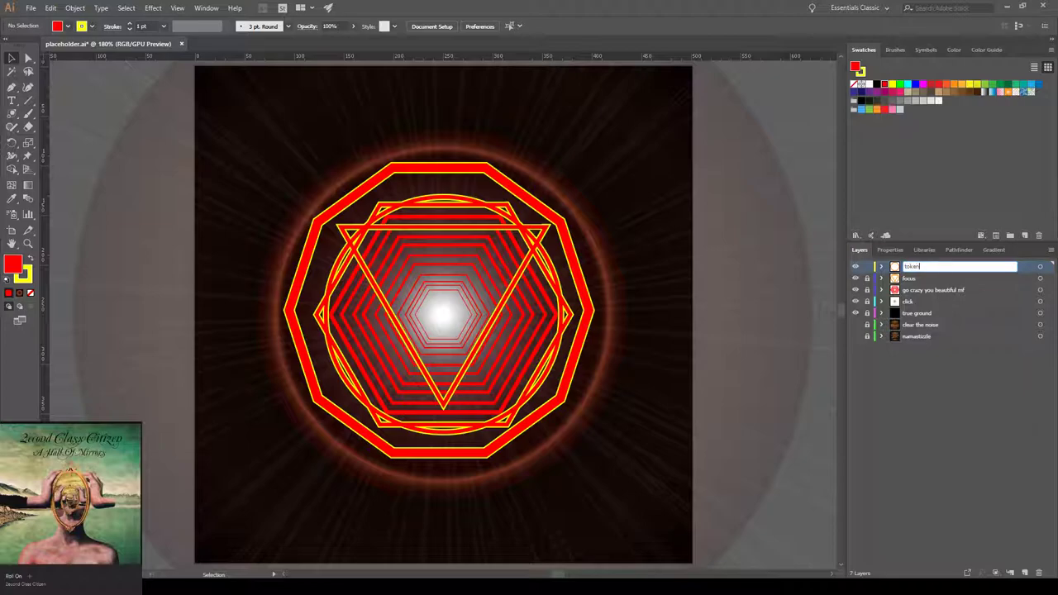
key(Return)
- Rename the topmost layer as seal
double_click(908, 267)
text(seal)
key(Return)
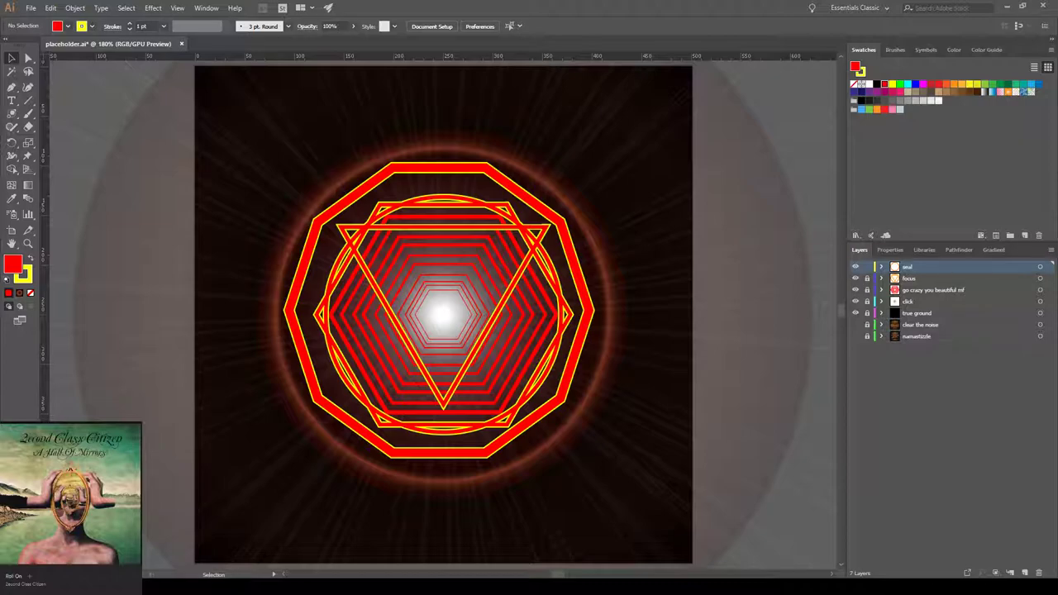
- Lock the seal layer and give the concentric hexagons in the go crazy layer a yellow stroke
click(867, 267)
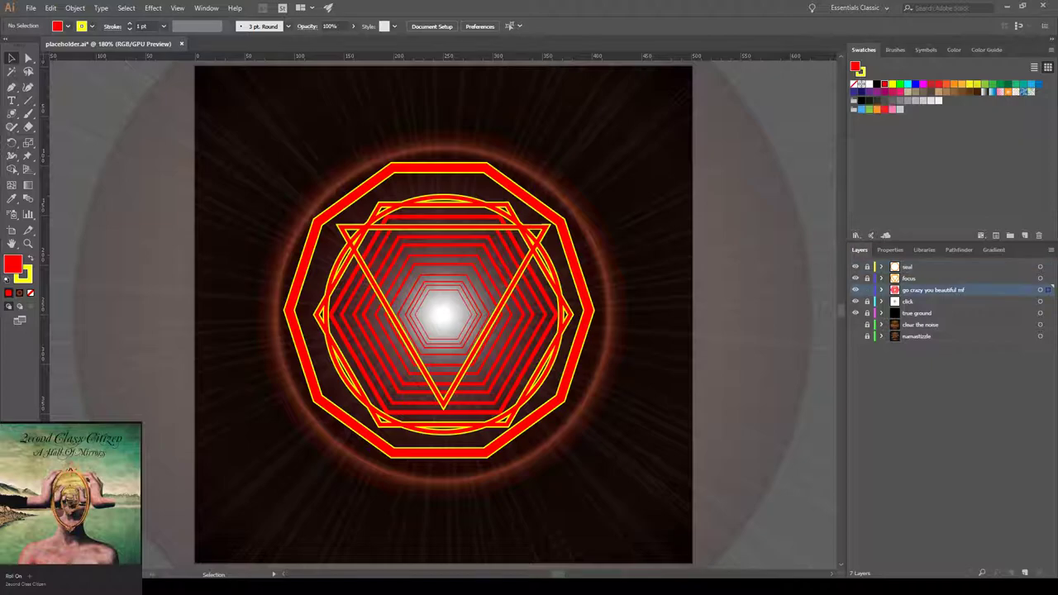
key(ctrl+a)
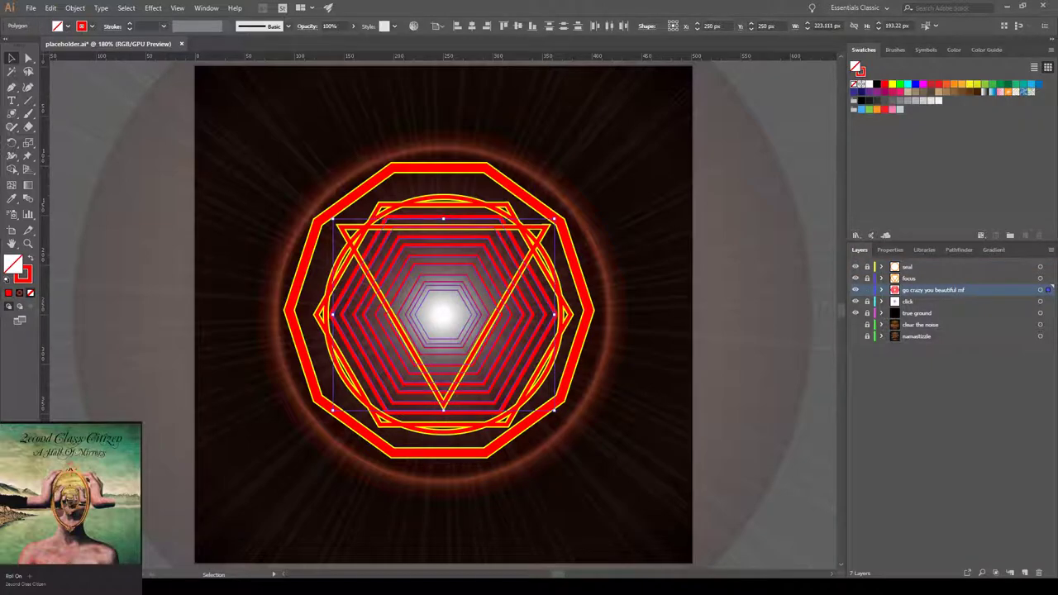
key(x)
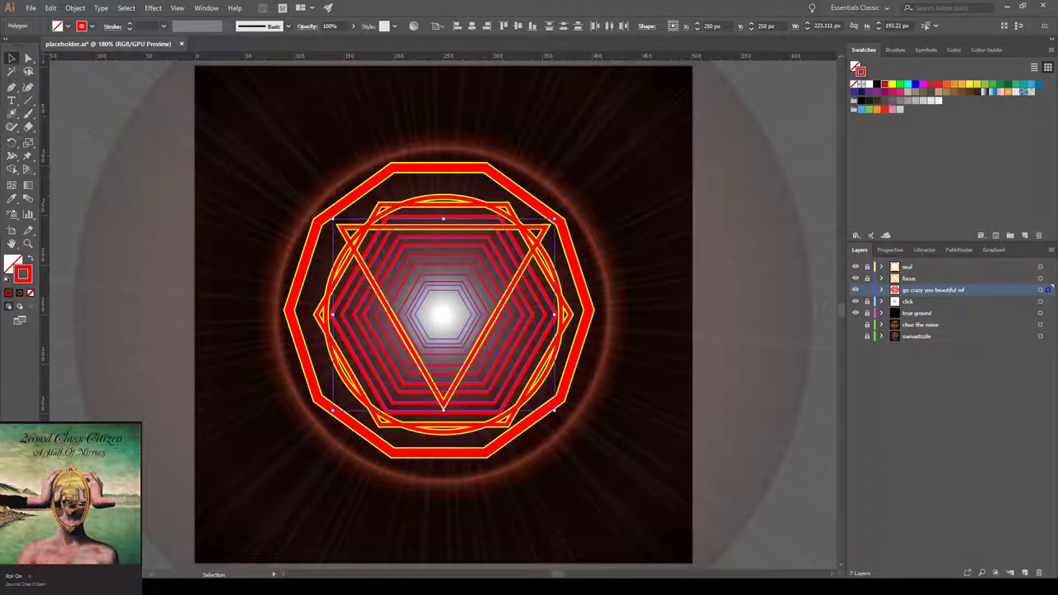
click(892, 84)
key(ctrl+shift+a)
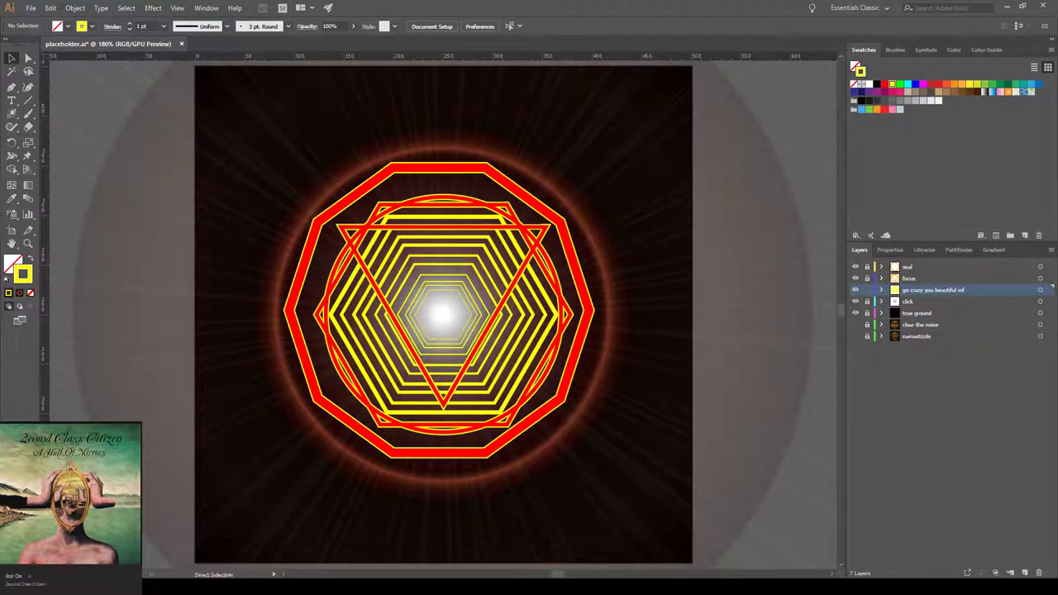
- Reduce the opacity of all the concentric hexagons to 50%
key(ctrl+a)
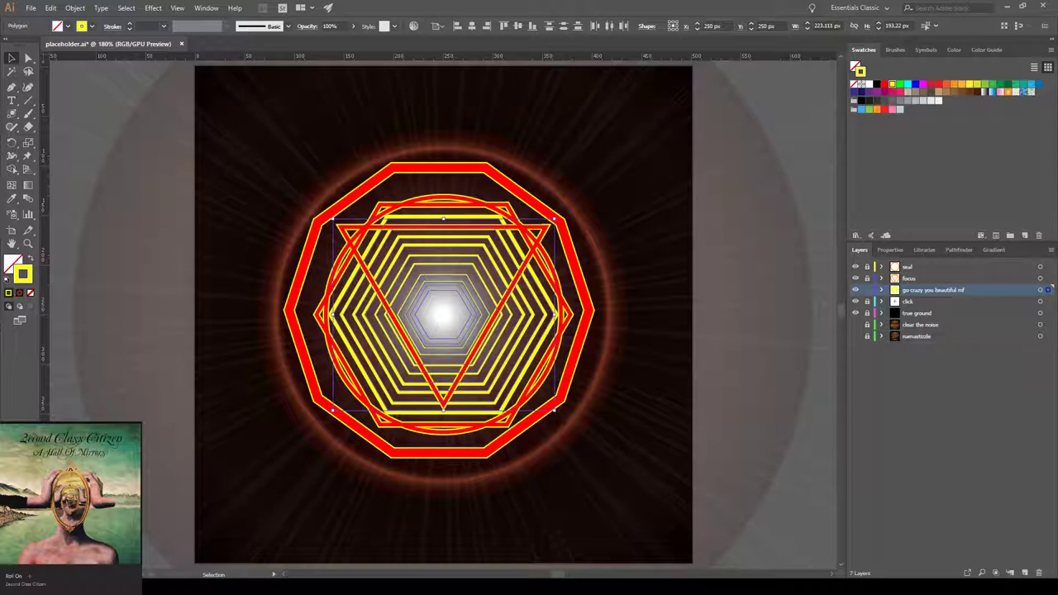
drag(388, 38, 353, 38)
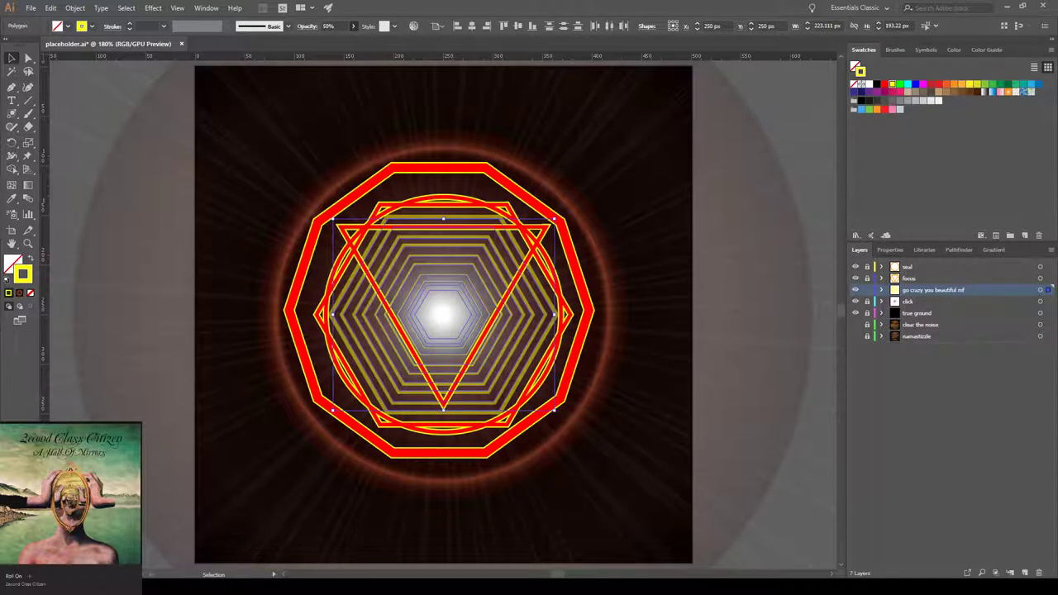
key(ctrl+shift+a)
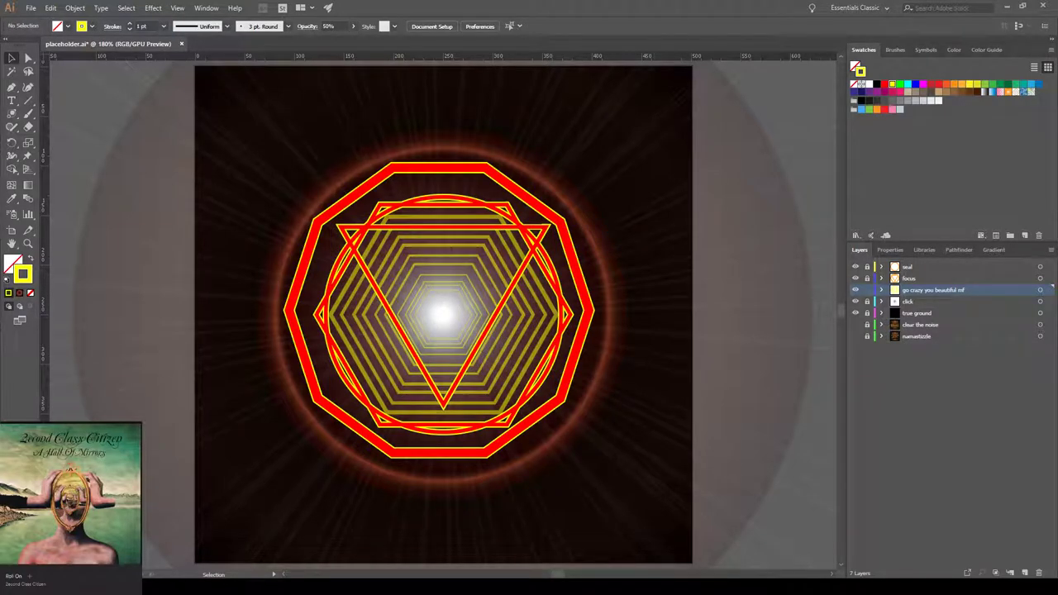
- Change the stroke of all the concentric hexagons to red
key(ctrl+a)
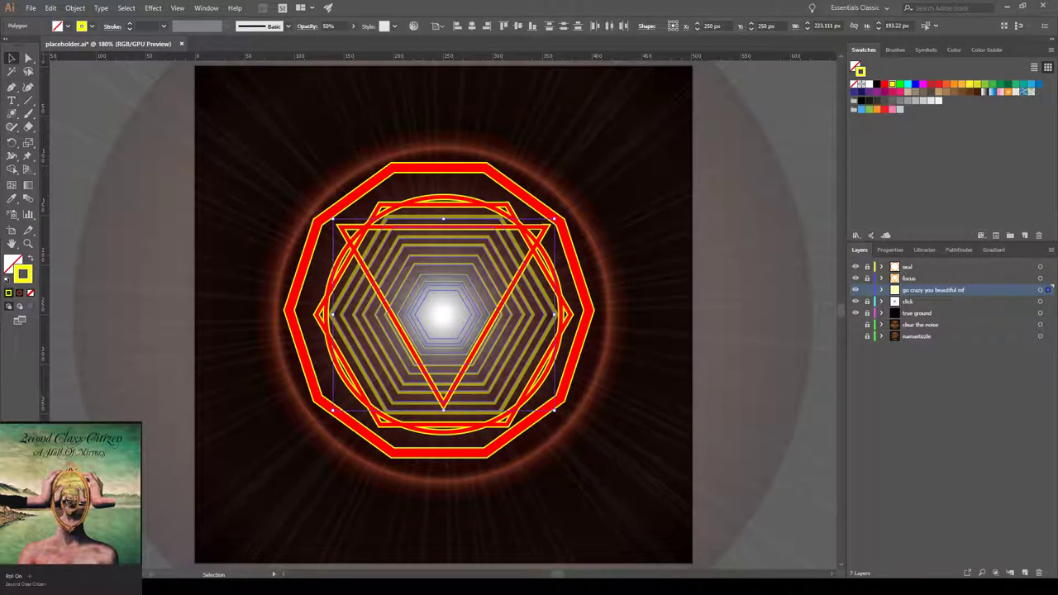
click(884, 85)
key(ctrl+shift+a)
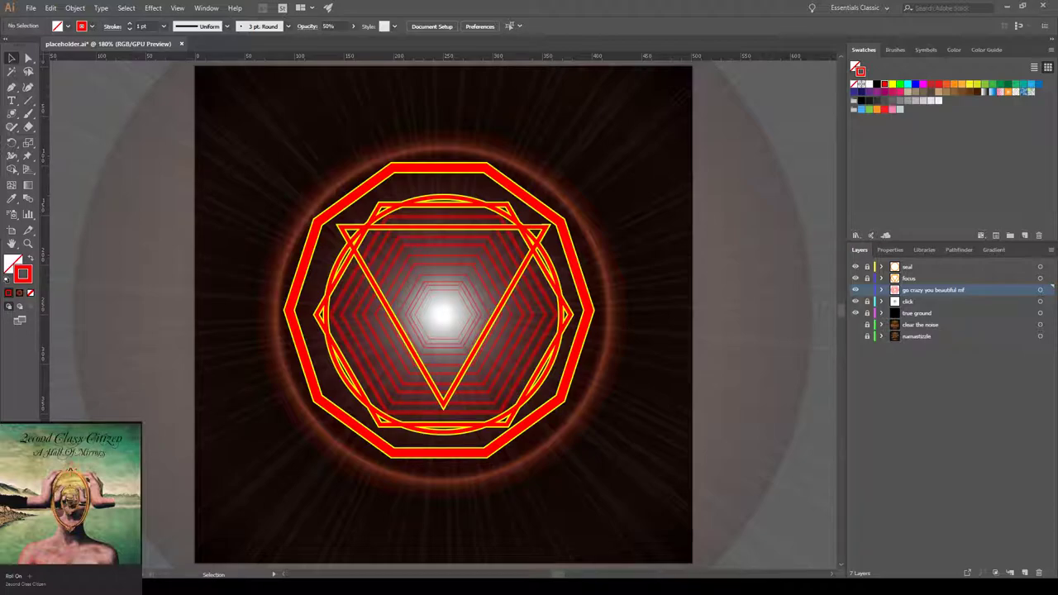
key(ctrl+a)
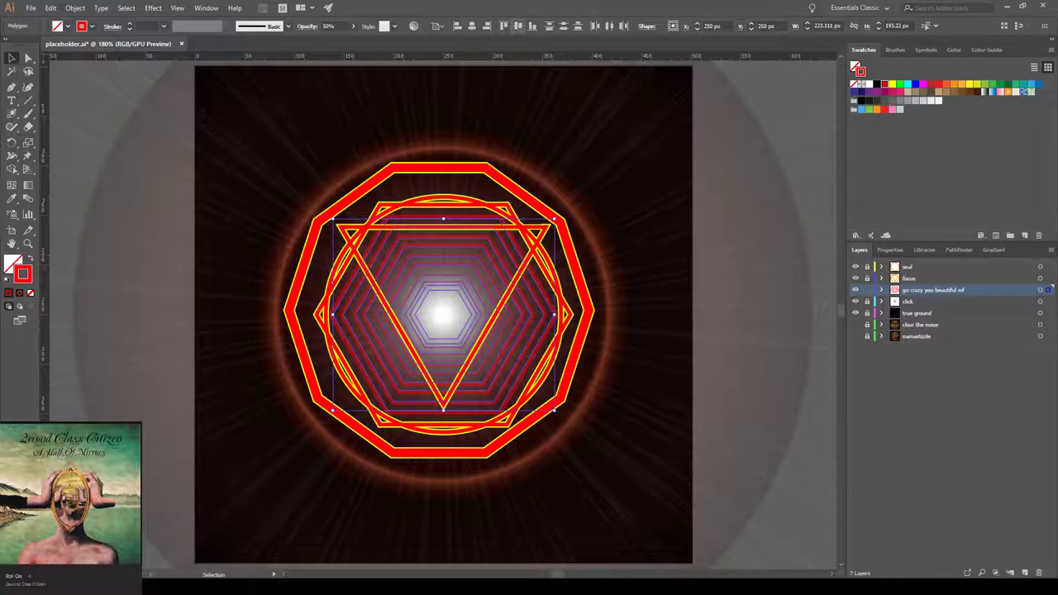
key(ctrl+shift+a)
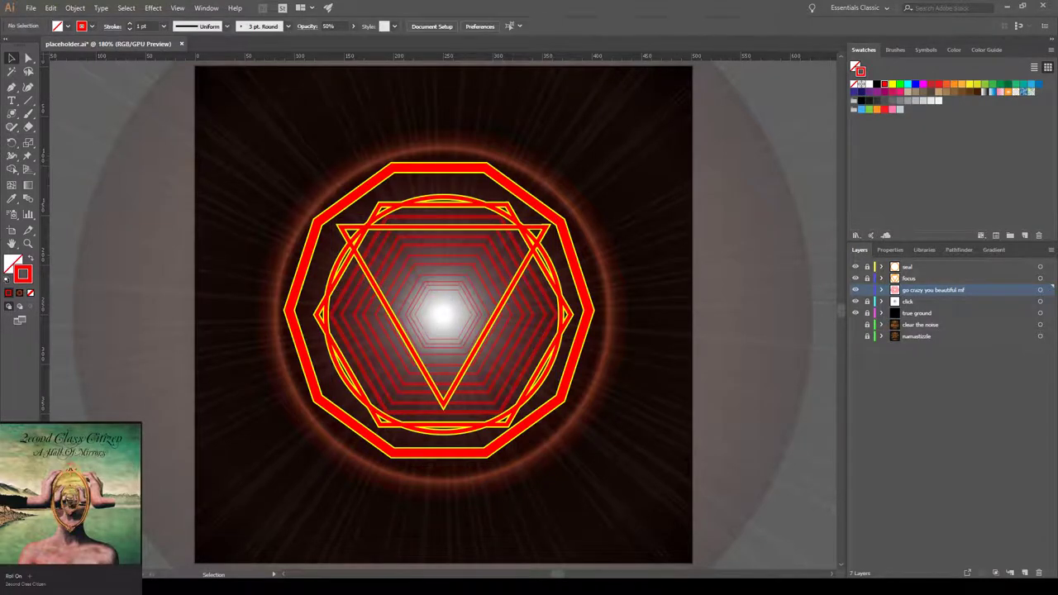
- Inspect up close how the triangle, circle and hexagon outlines cross near the triangle's upper-right corner
key(ctrl+equal)
key(ctrl+equal)
key(ctrl+equal)
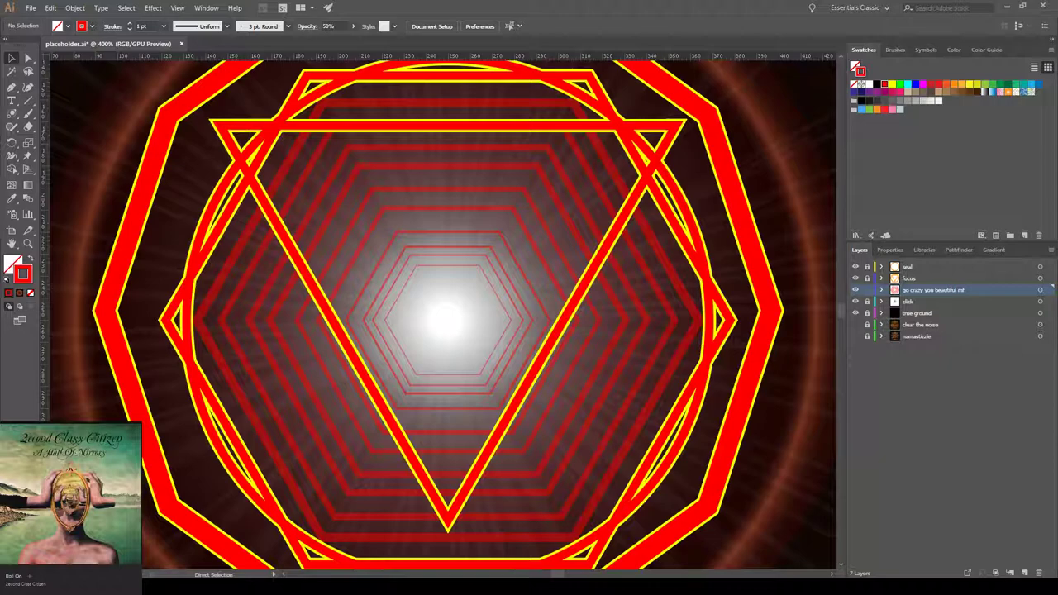
key(v)
key(ctrl+plus)
key(ctrl+plus)
key(ctrl+plus)
drag(654, 132, 233, 502)
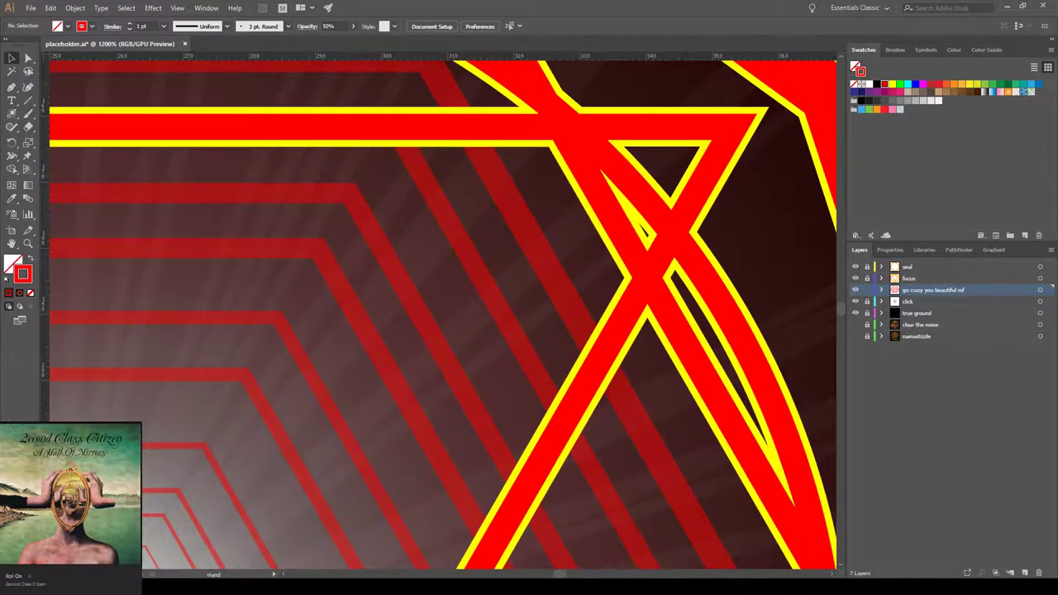
key(a)
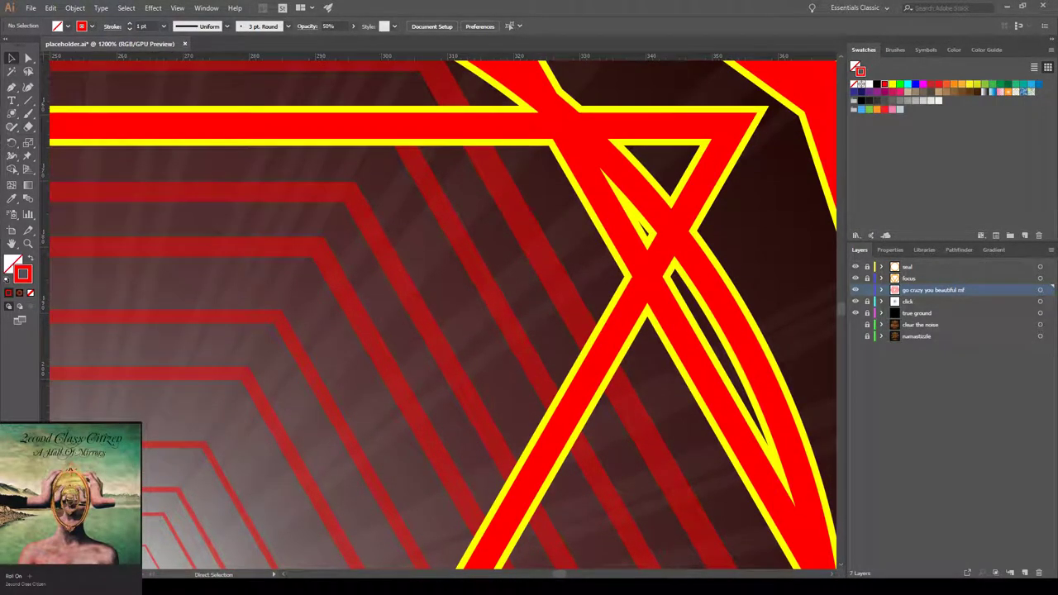
key(ctrl+0)
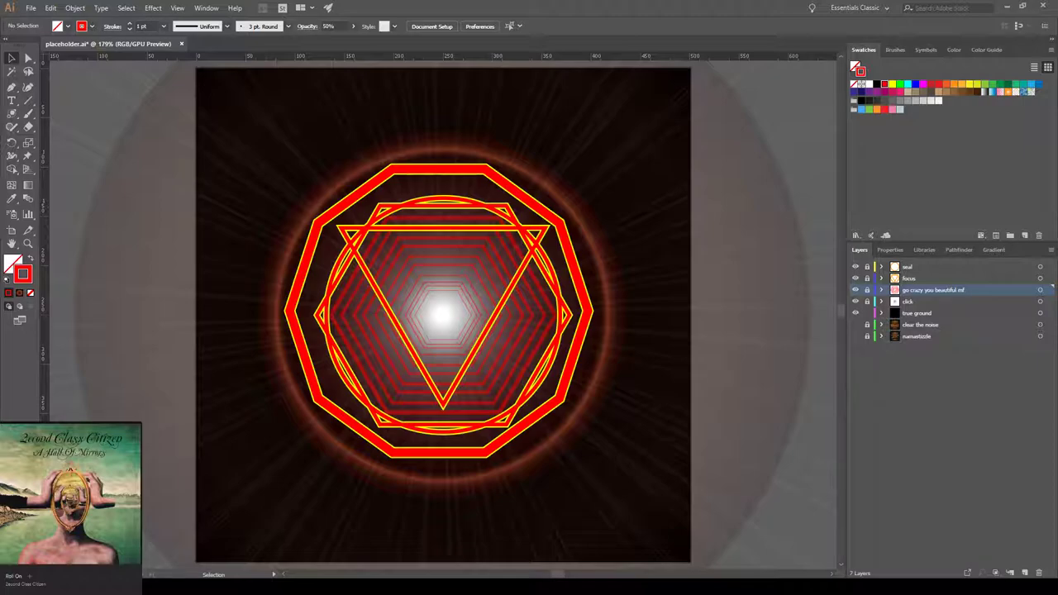
- Unlock the visible artwork layers and align all their objects to the horizontal and vertical centre
click(1048, 314)
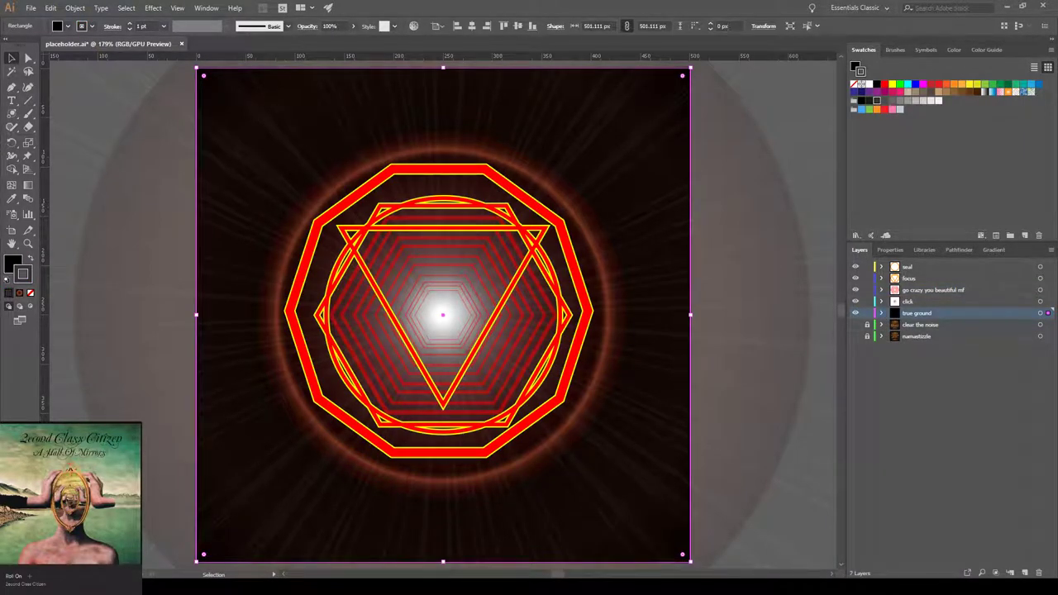
key(ctrl+a)
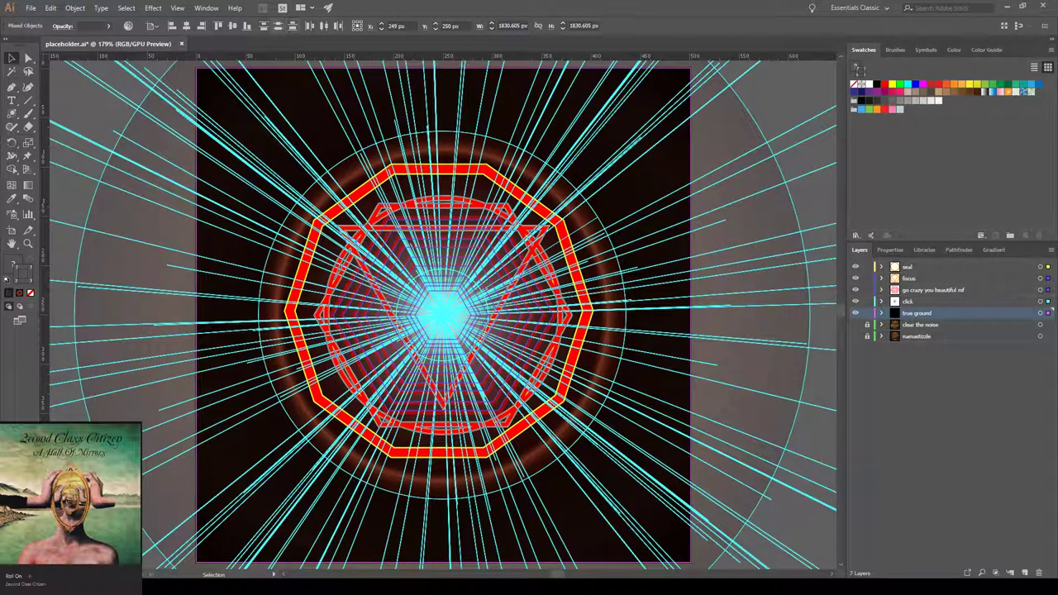
click(185, 25)
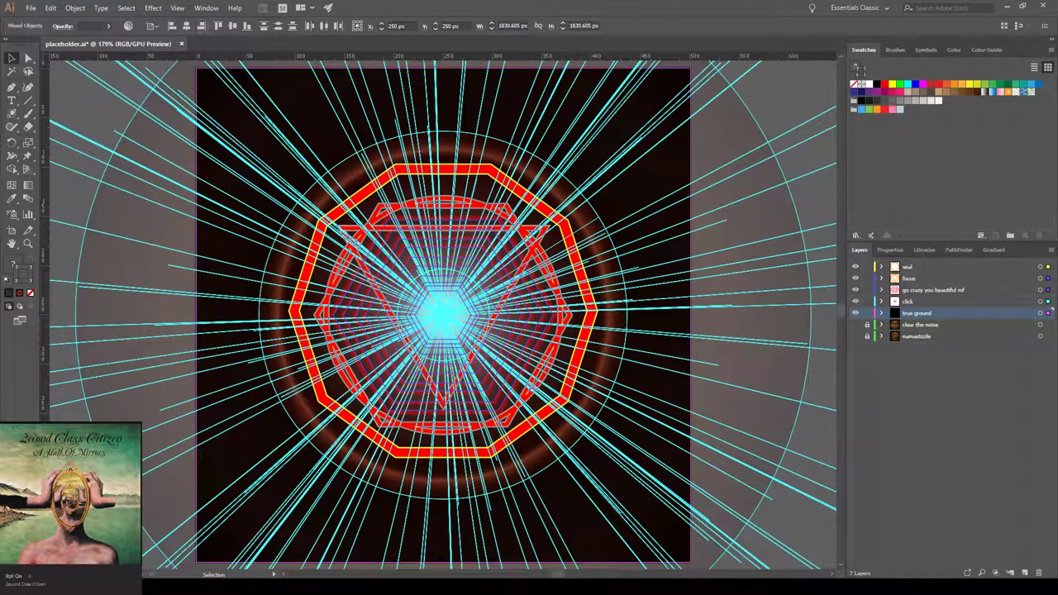
click(232, 26)
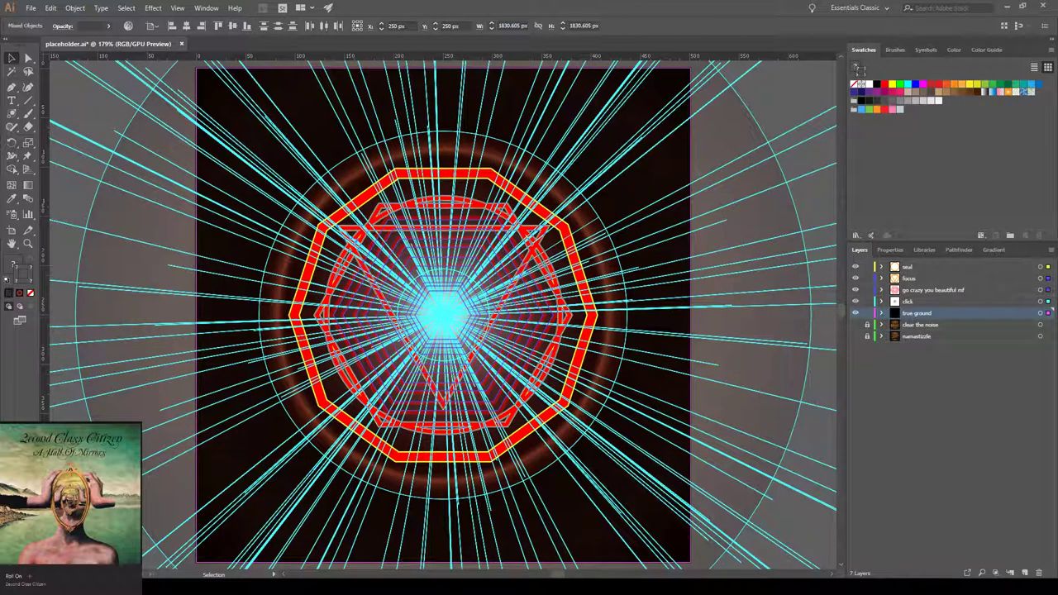
- Lock the layers above true ground and remove the stroke from the background square
click(867, 290)
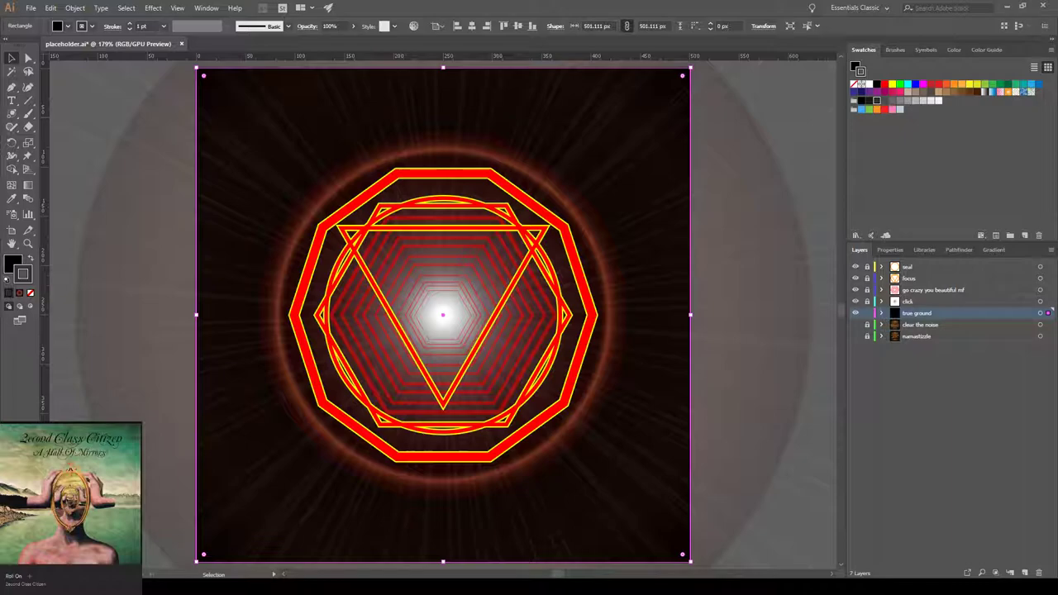
key(slash)
key(x)
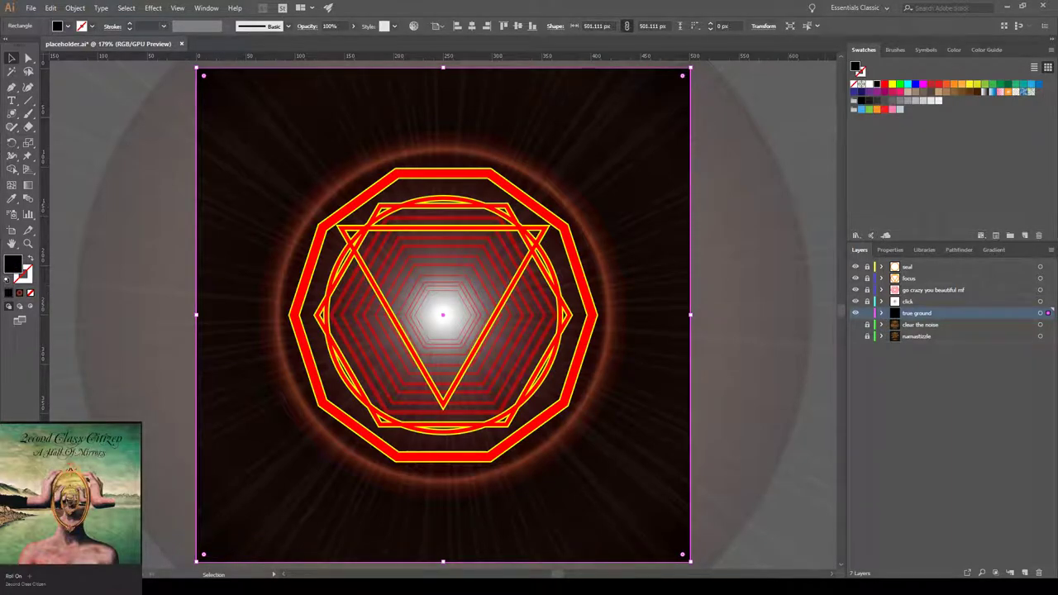
- Try magenta, pink, yellow, red, purple and several blue fills on the background square
click(885, 92)
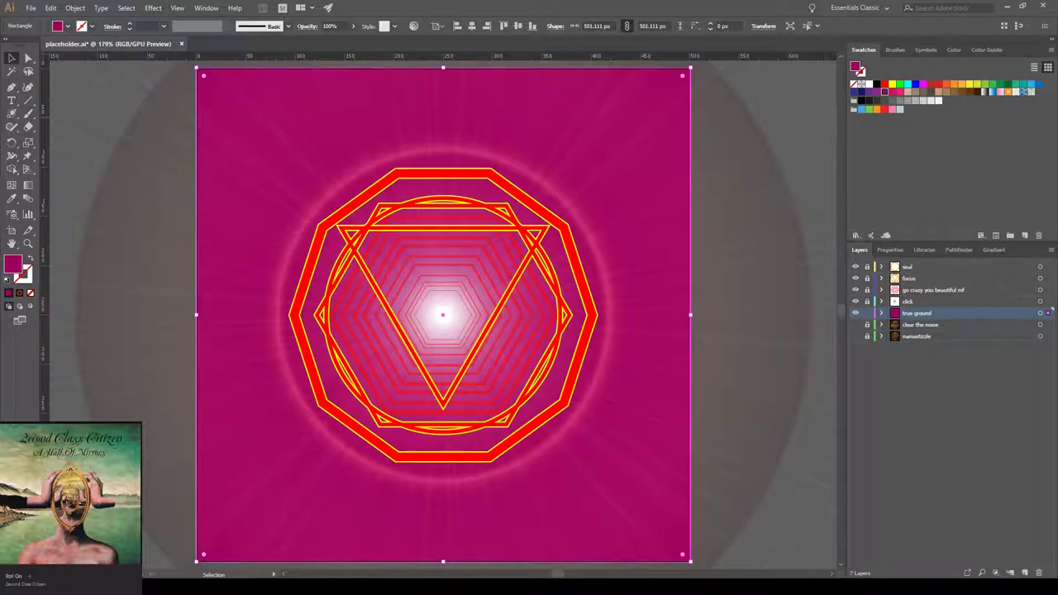
click(900, 91)
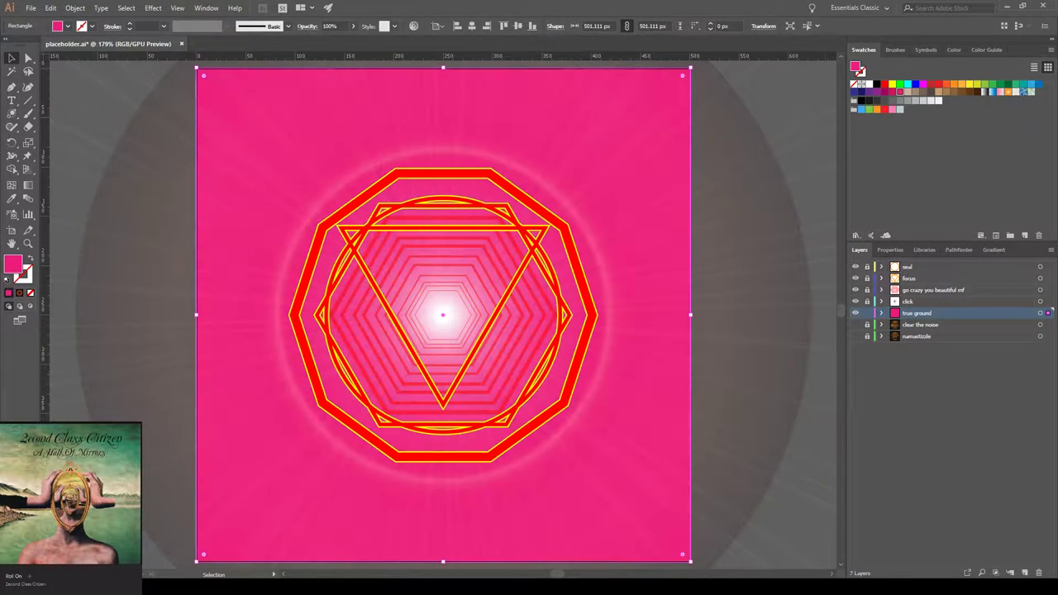
click(924, 83)
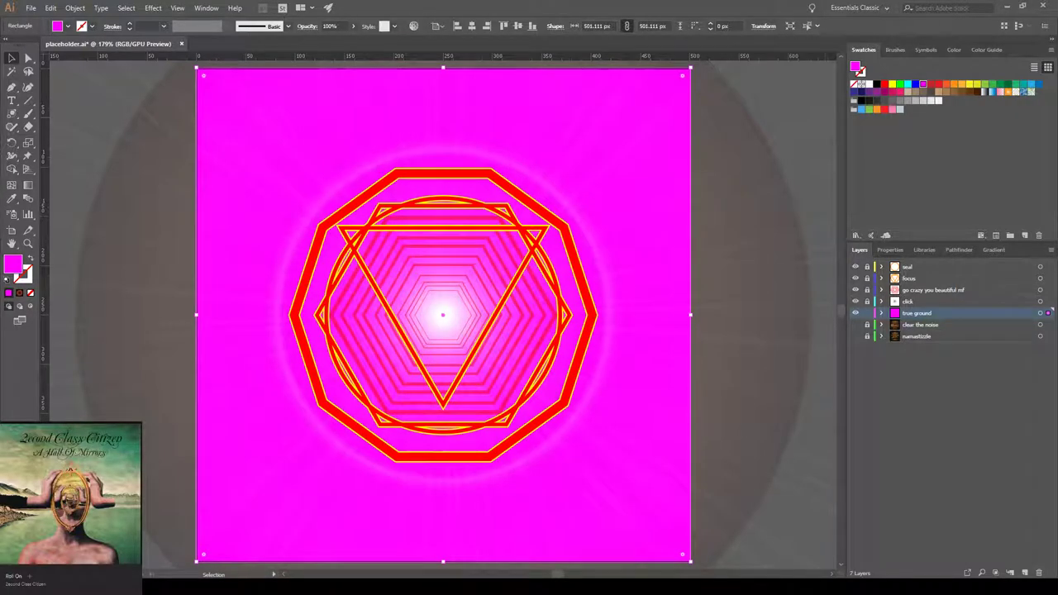
click(893, 84)
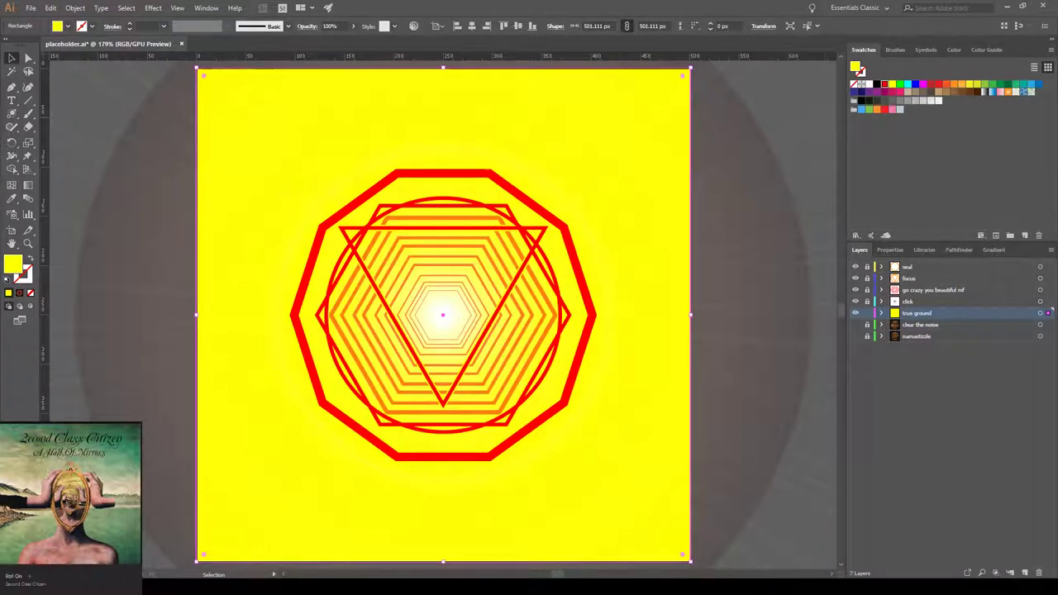
click(885, 83)
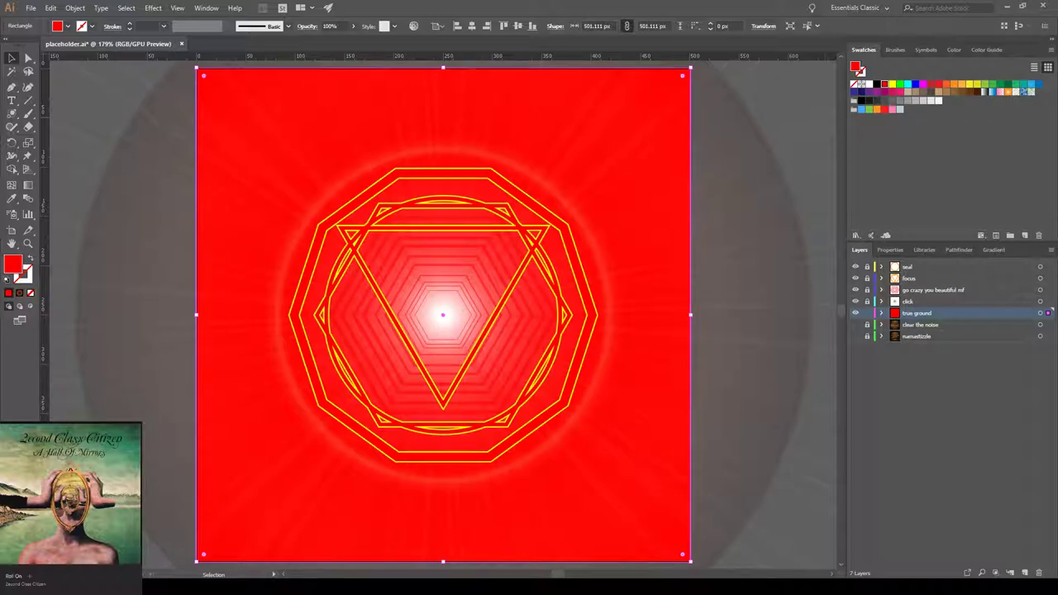
click(932, 84)
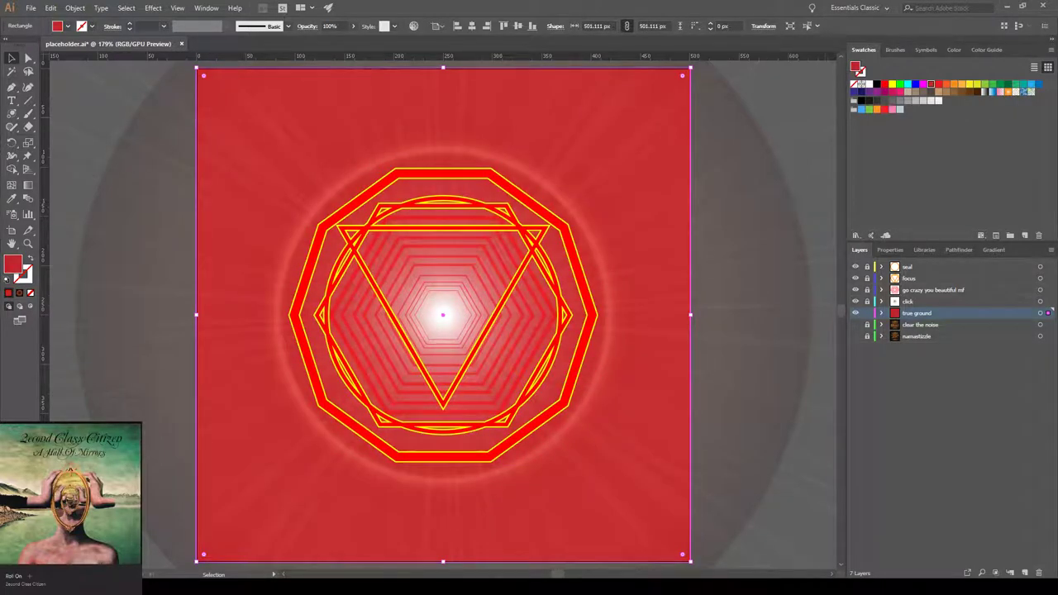
click(862, 92)
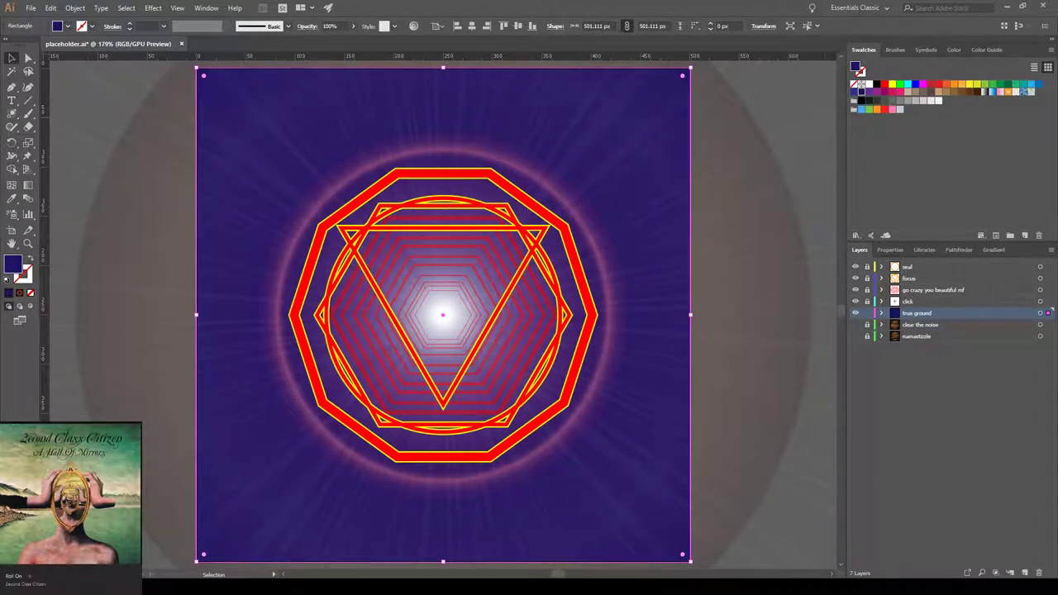
click(866, 92)
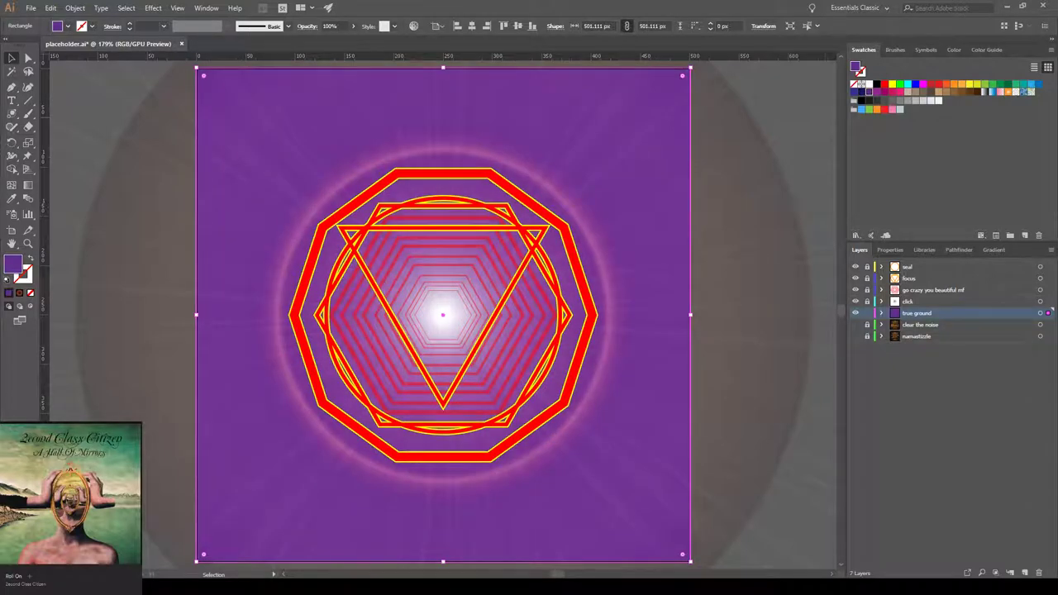
click(854, 93)
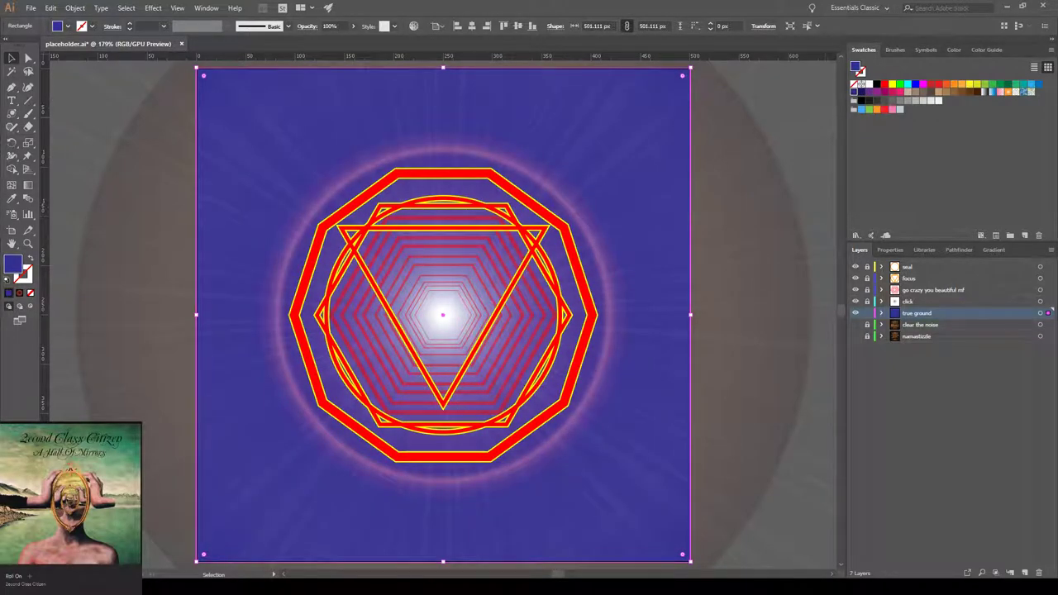
click(1039, 84)
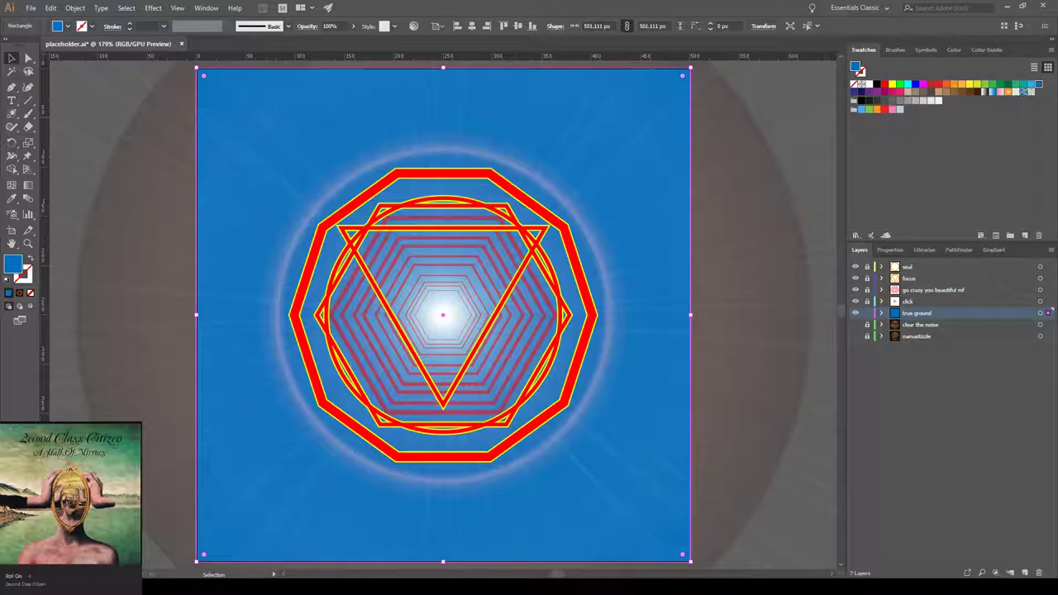
click(1032, 85)
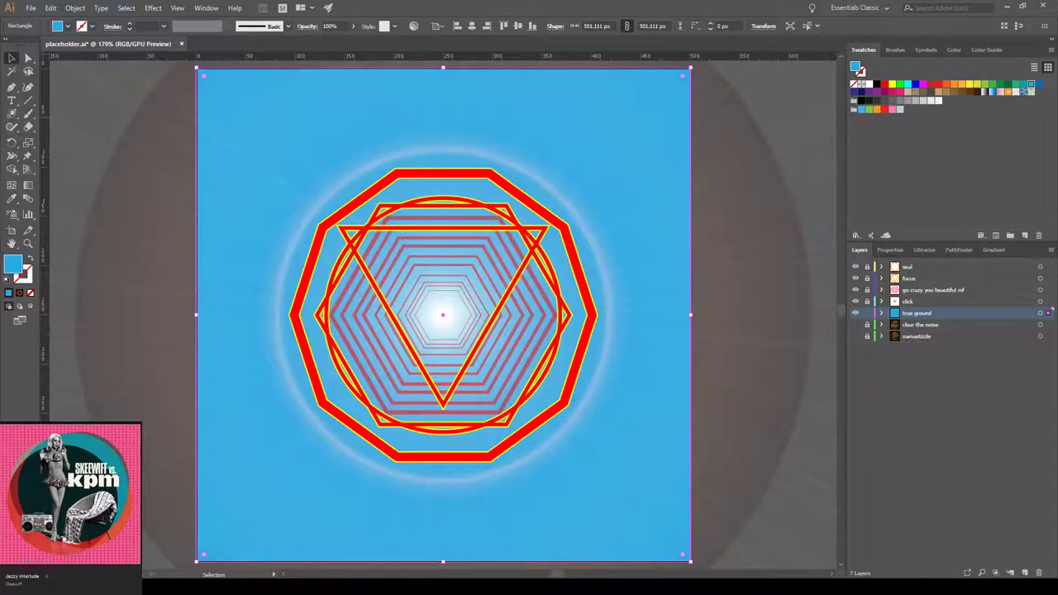
- Fill the background square with dark green and deselect it
click(1009, 85)
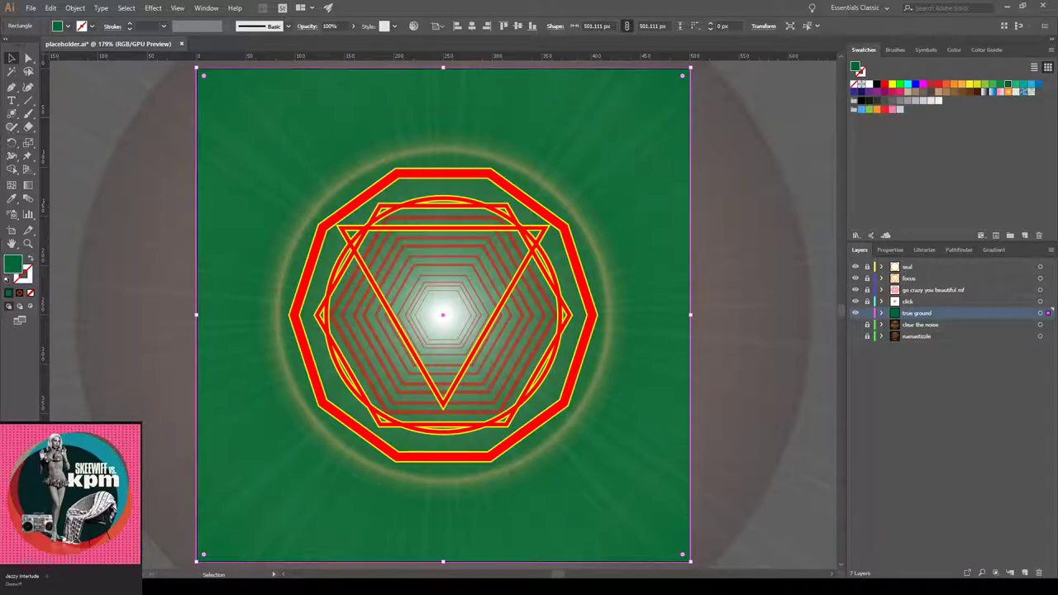
key(ctrl+shift+a)
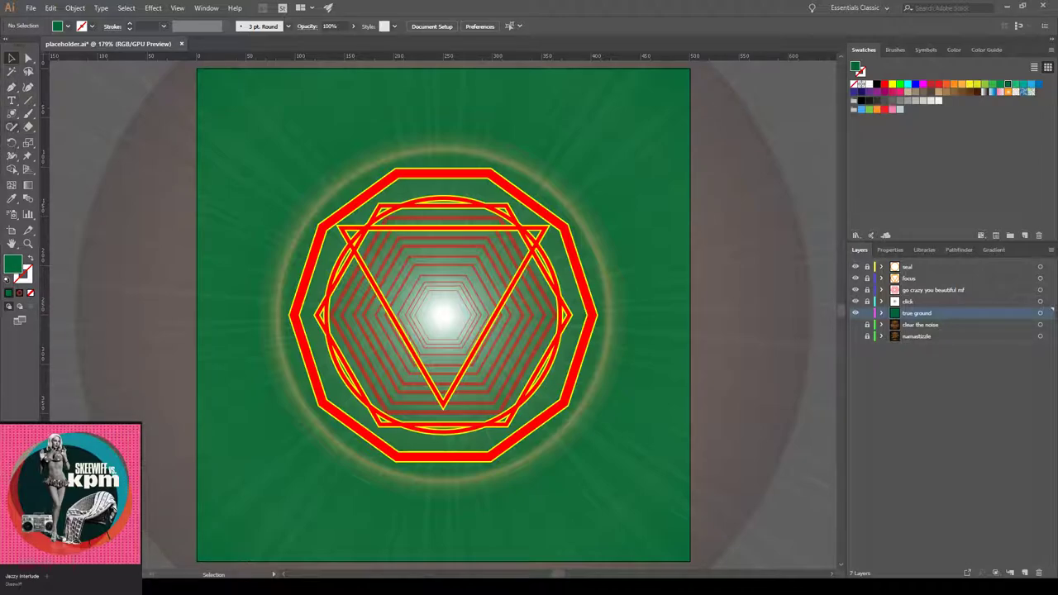
- Add a new layer above the seal layer and activate the Ellipse tool
click(12, 113)
key(l)
click(1025, 573)
drag(912, 313, 913, 262)
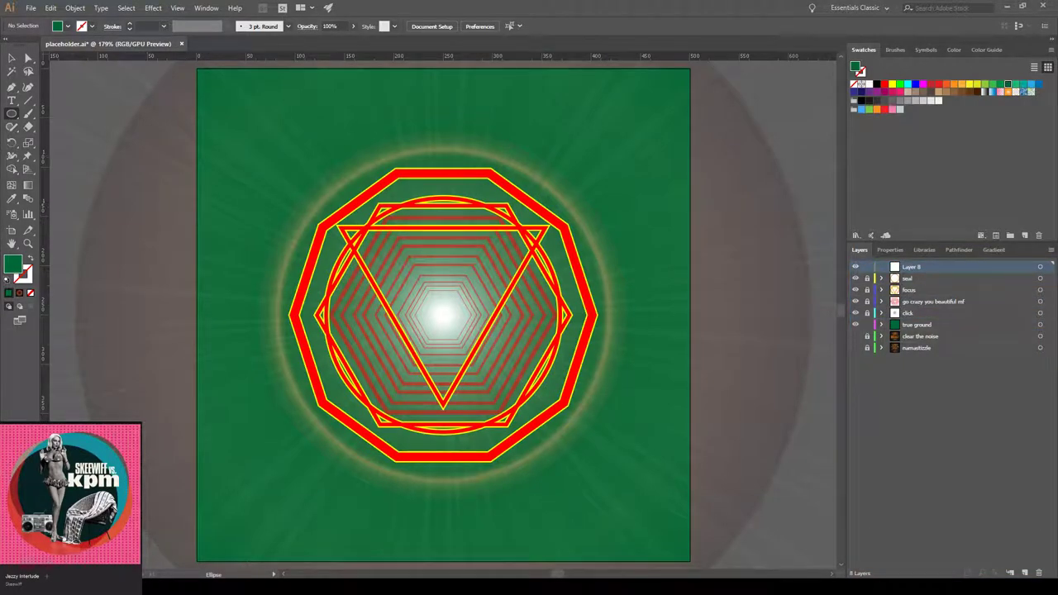
- Name the new layer "lock" and draw a circle about 375 px in diameter around the design
double_click(917, 266)
text(lock)
key(Return)
drag(257, 149, 628, 519)
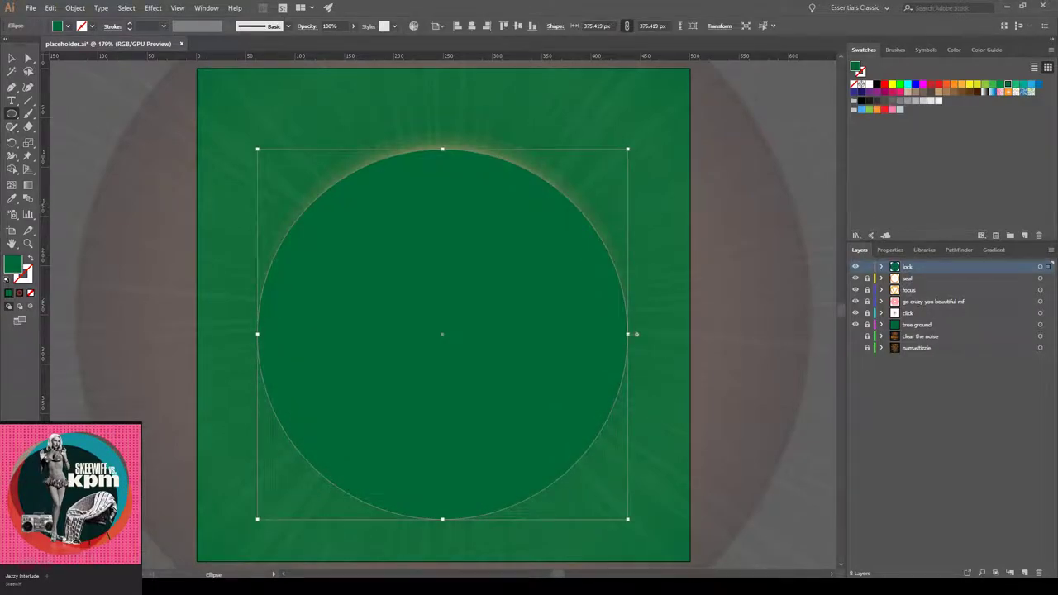
- Swap the circle's fill and stroke, and centre it horizontally and vertically on the artboard
key(shift+x)
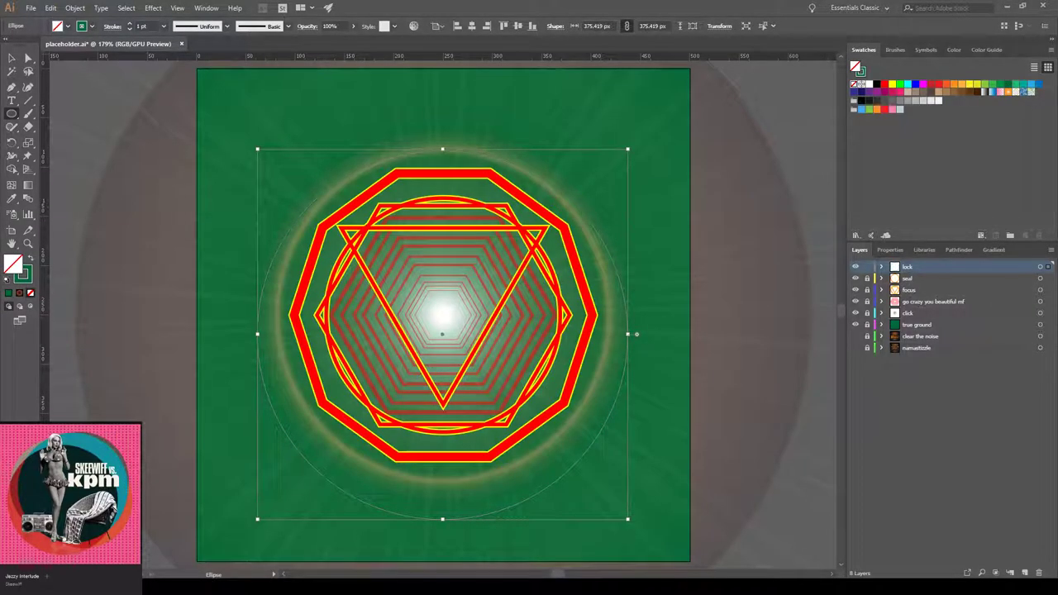
click(472, 26)
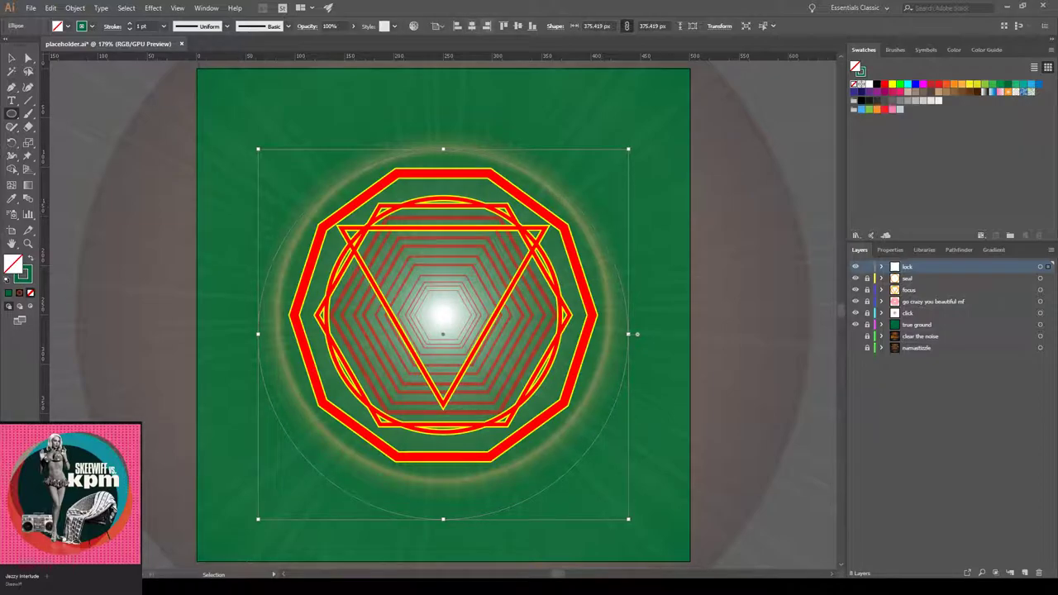
click(518, 25)
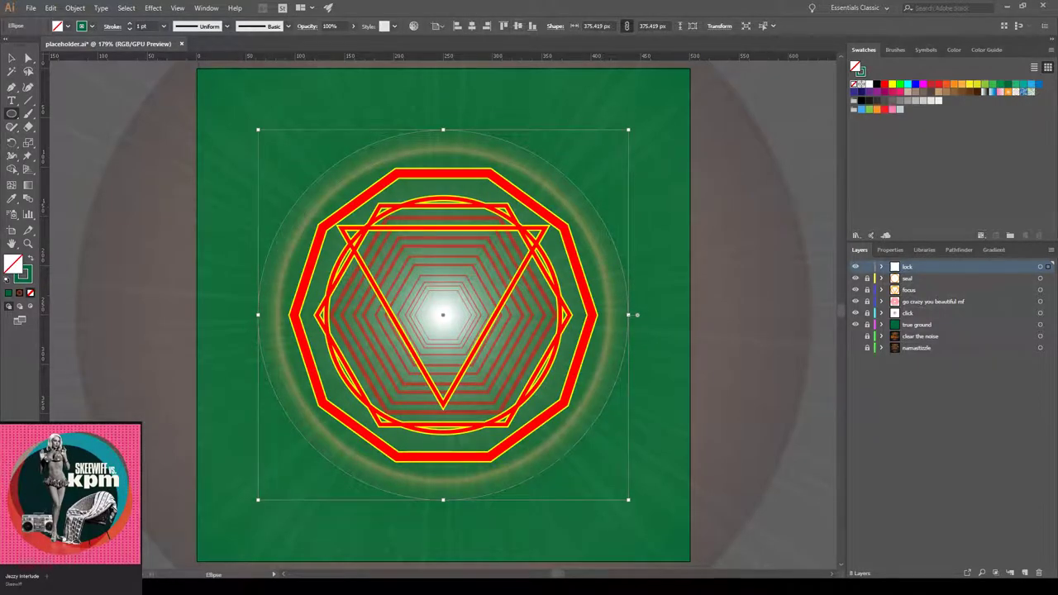
- Give the circle a white 2 pt stroke with no fill and deselect it
click(869, 84)
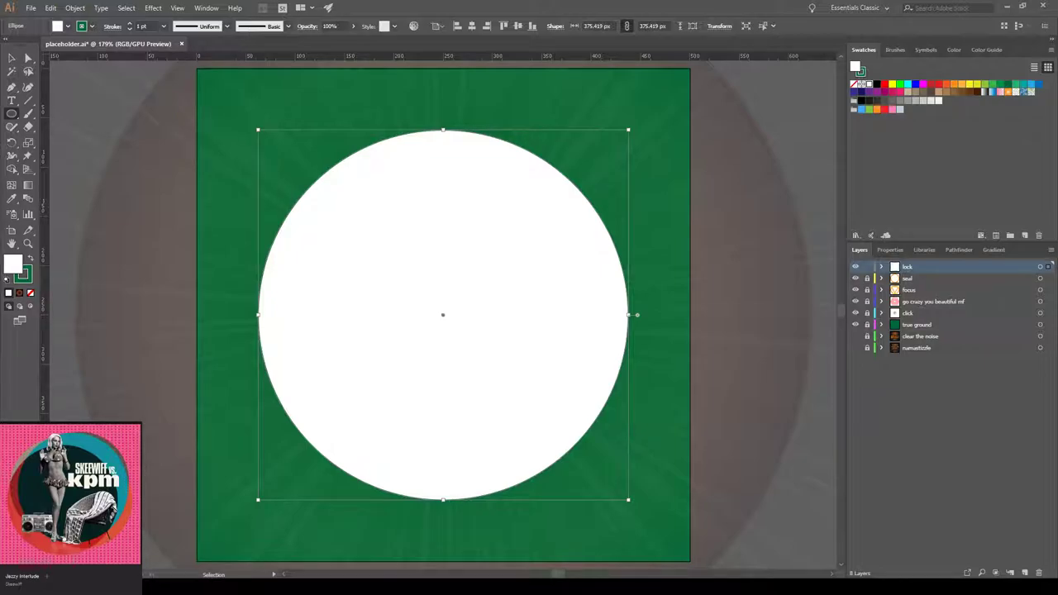
click(30, 258)
click(31, 294)
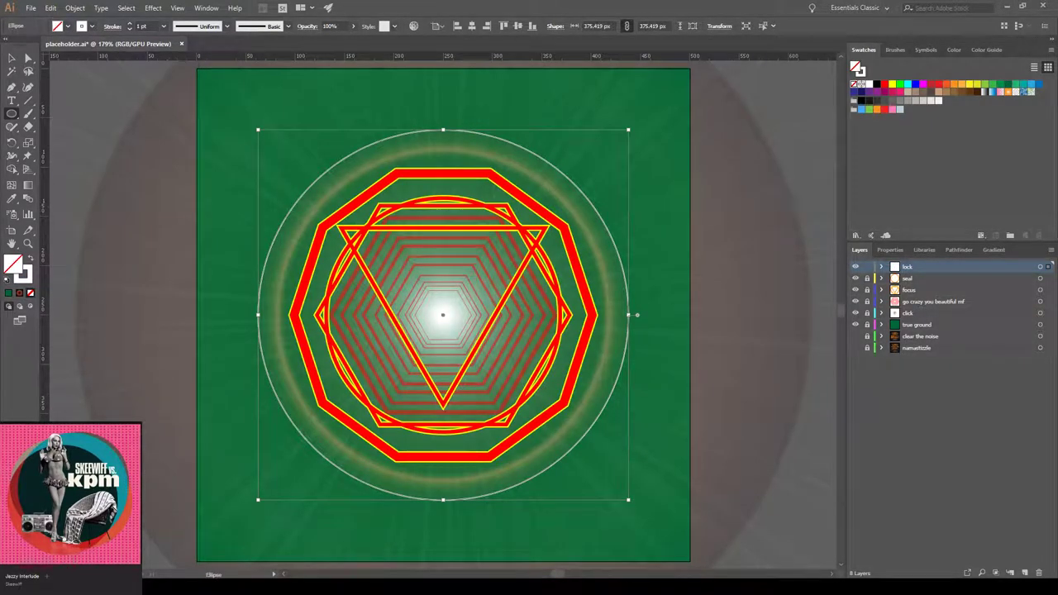
click(130, 23)
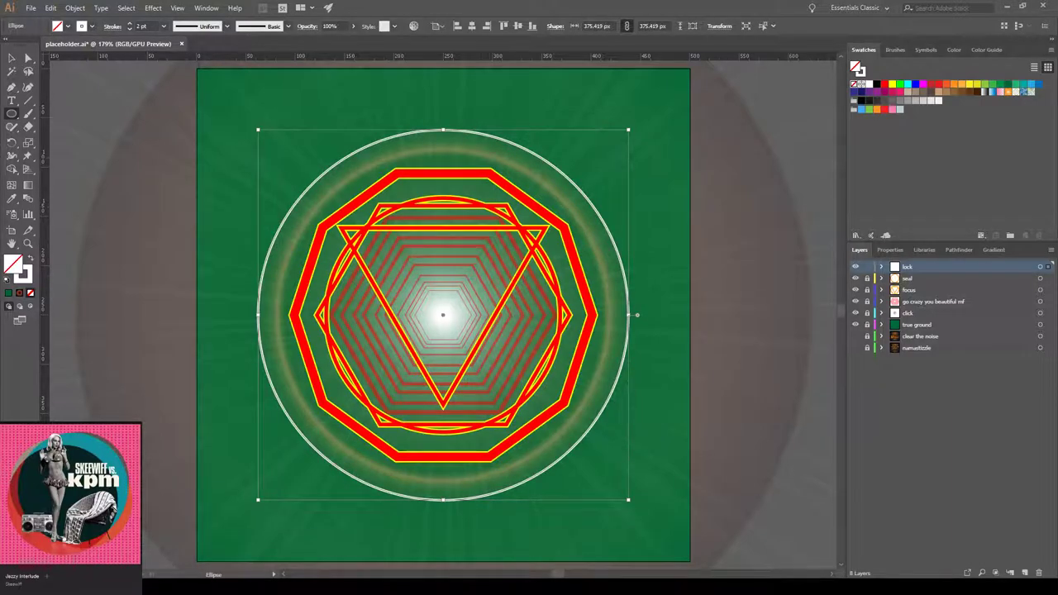
click(12, 58)
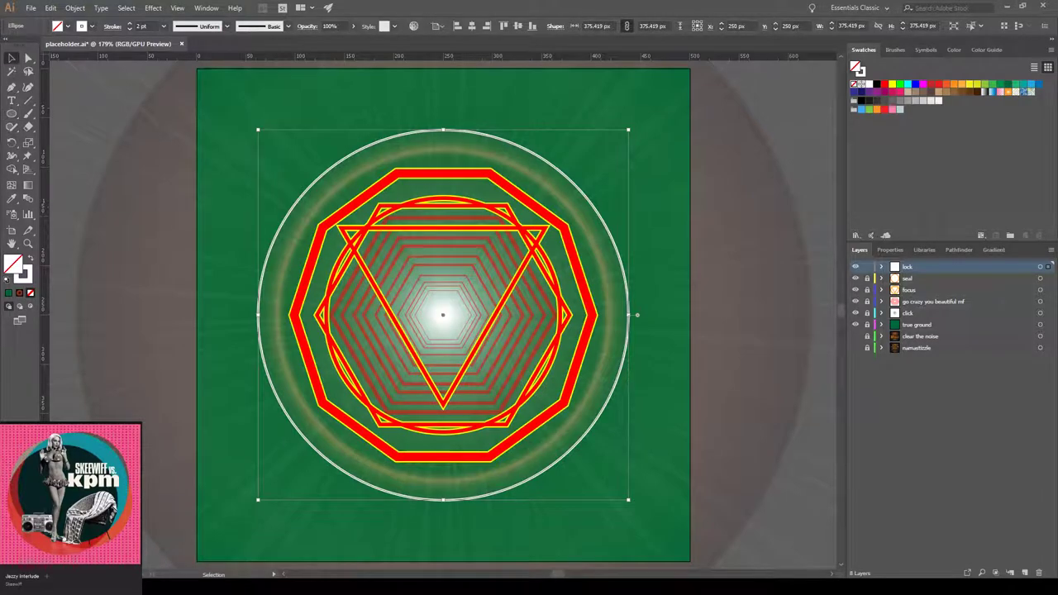
key(ctrl+shift+a)
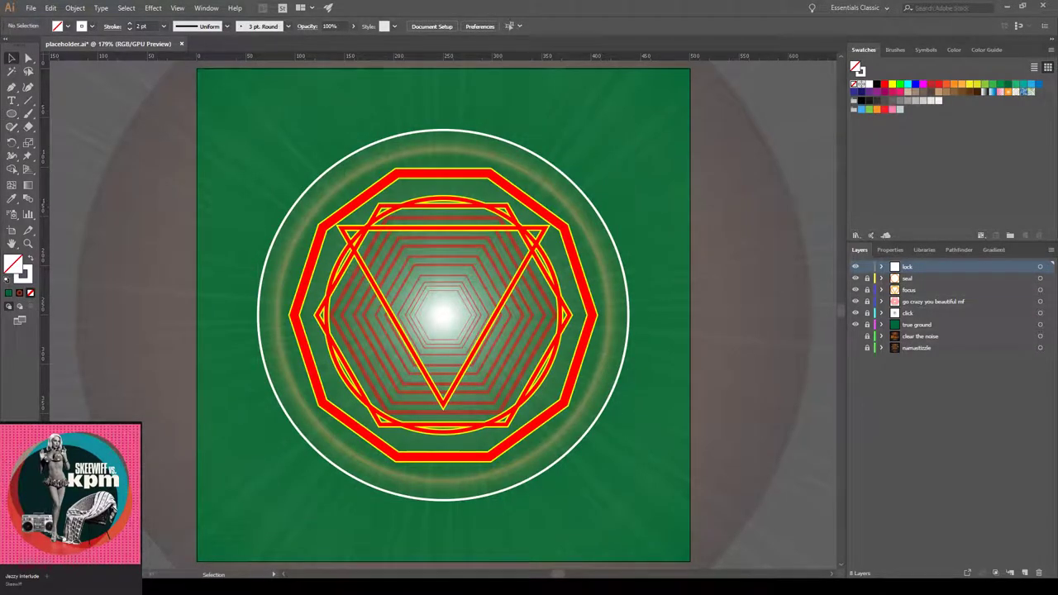
- Duplicate the white circle, enlarge the copy to about 402 px, and centre it on the artboard
key(ctrl+a)
key(ctrl+c)
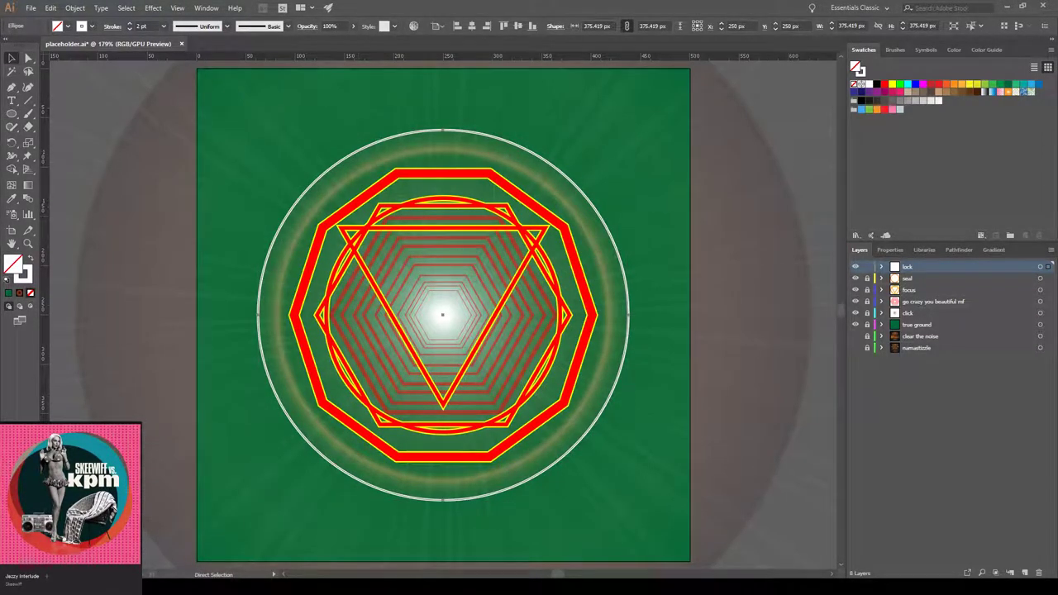
key(ctrl+v)
key(v)
drag(253, 123, 247, 119)
drag(623, 495, 643, 514)
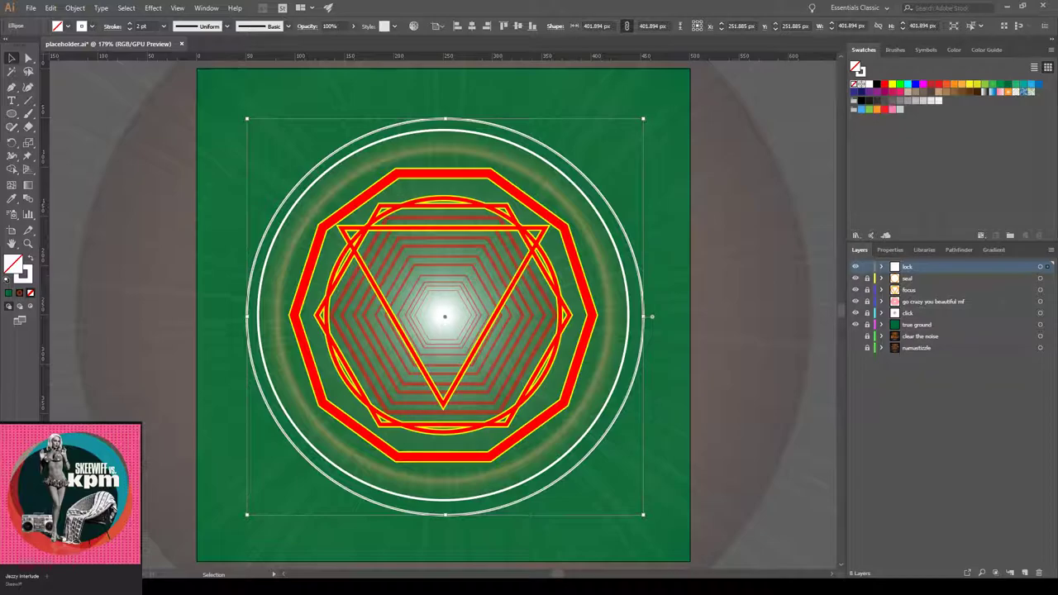
click(472, 26)
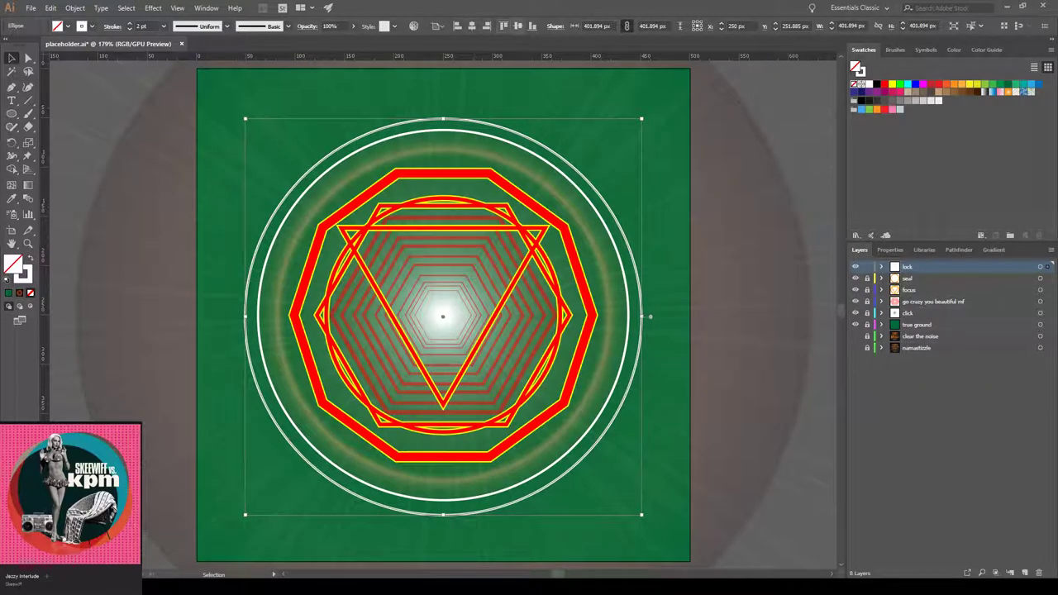
click(518, 25)
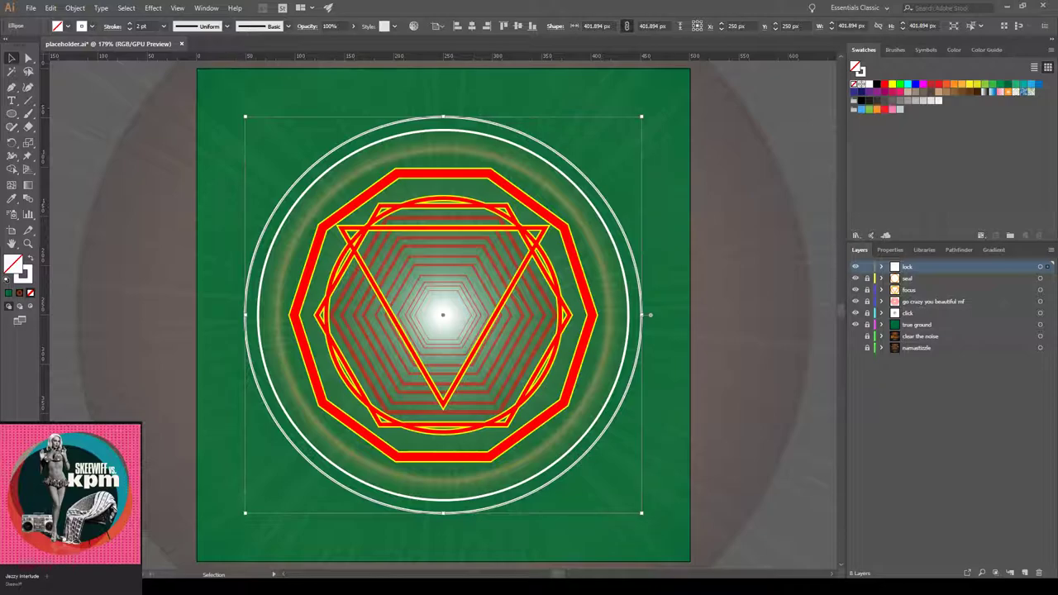
- Set the larger circle's stroke to 8 pt and convert it into a filled ring with Outline Stroke
click(162, 91)
click(163, 27)
click(157, 158)
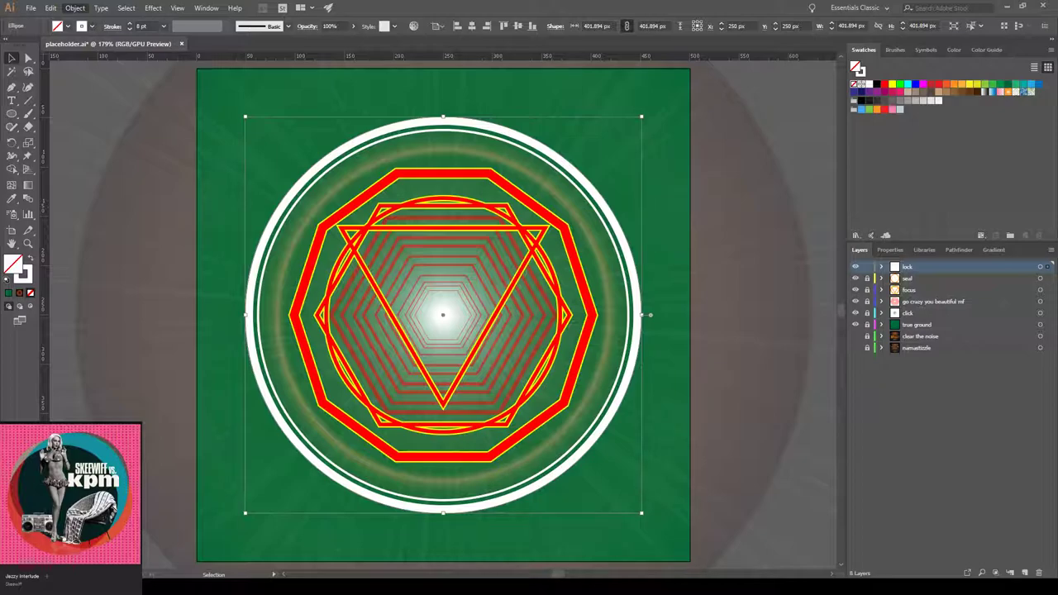
click(268, 300)
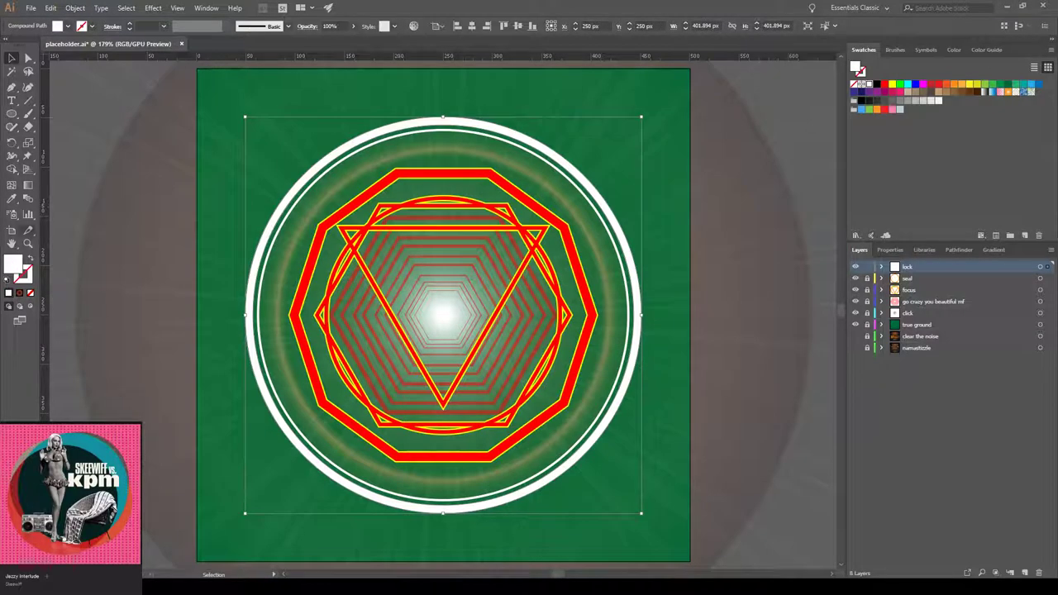
- Give the outlined ring a white fill with a 1 pt blue stroke and deselect it
key(shift+x)
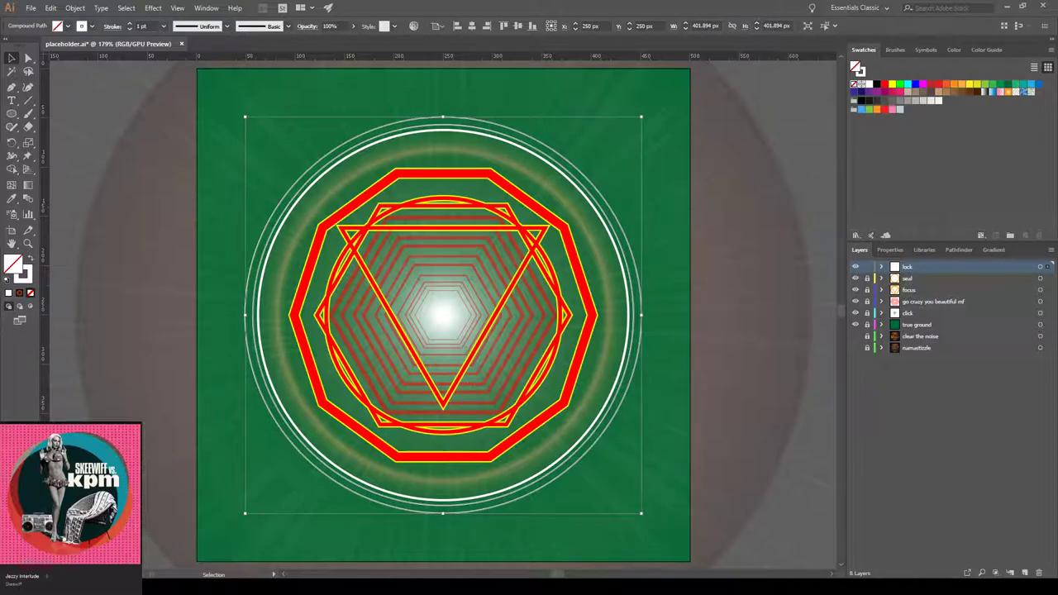
click(915, 84)
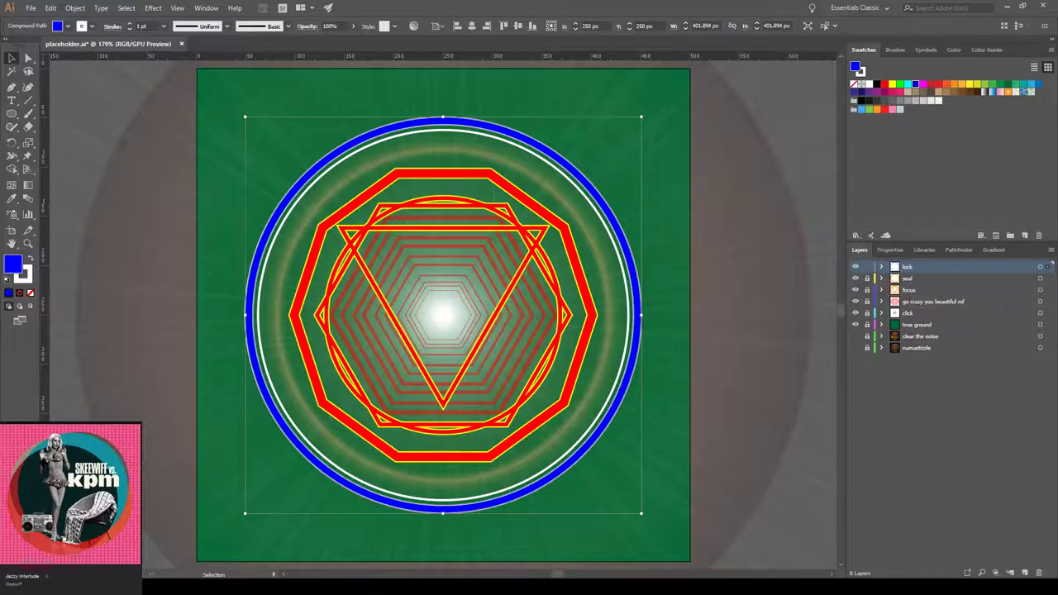
key(shift+x)
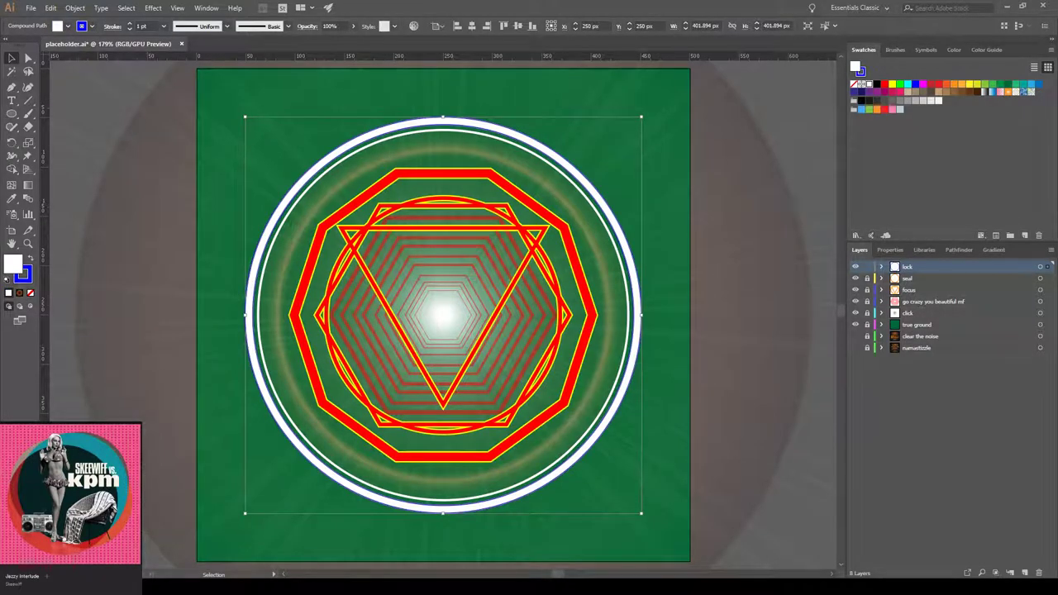
key(ctrl+shift+a)
- Duplicate the inner white circle, enlarge the copy to about 416 px outside the ring, and centre it on the artboard
click(574, 184)
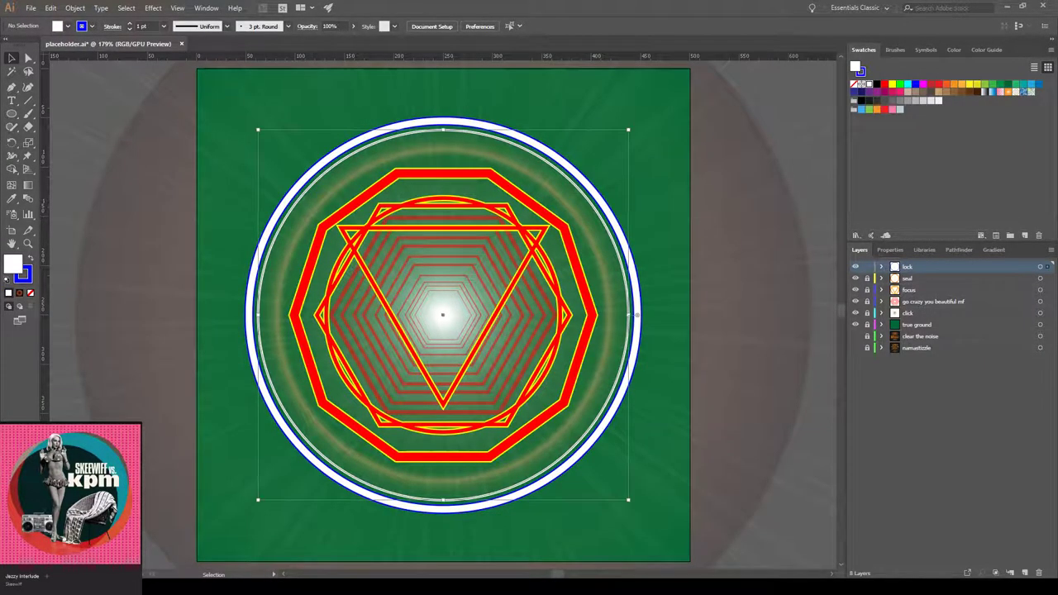
key(ctrl+c)
key(ctrl+v)
key(v)
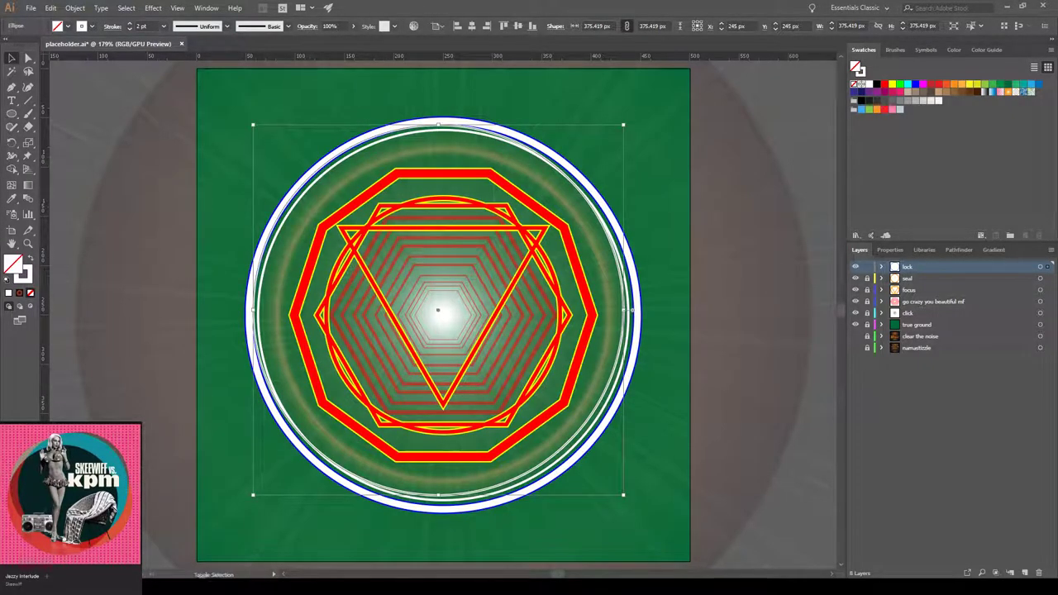
mouse_move(253, 125)
mouse_down()
mouse_move(225, 93)
mouse_move(242, 114)
mouse_up()
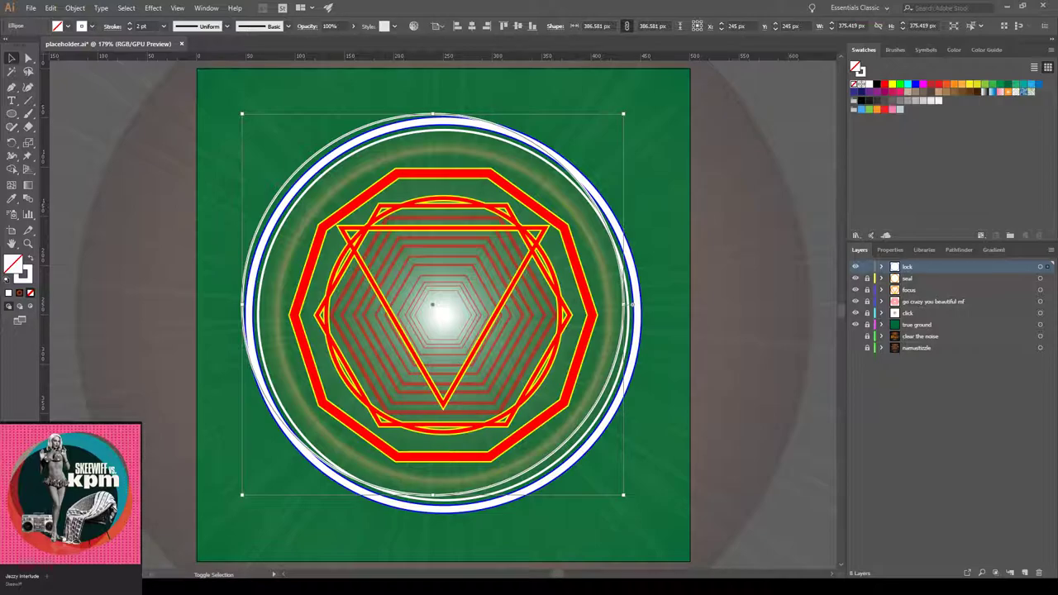
drag(623, 495, 650, 521)
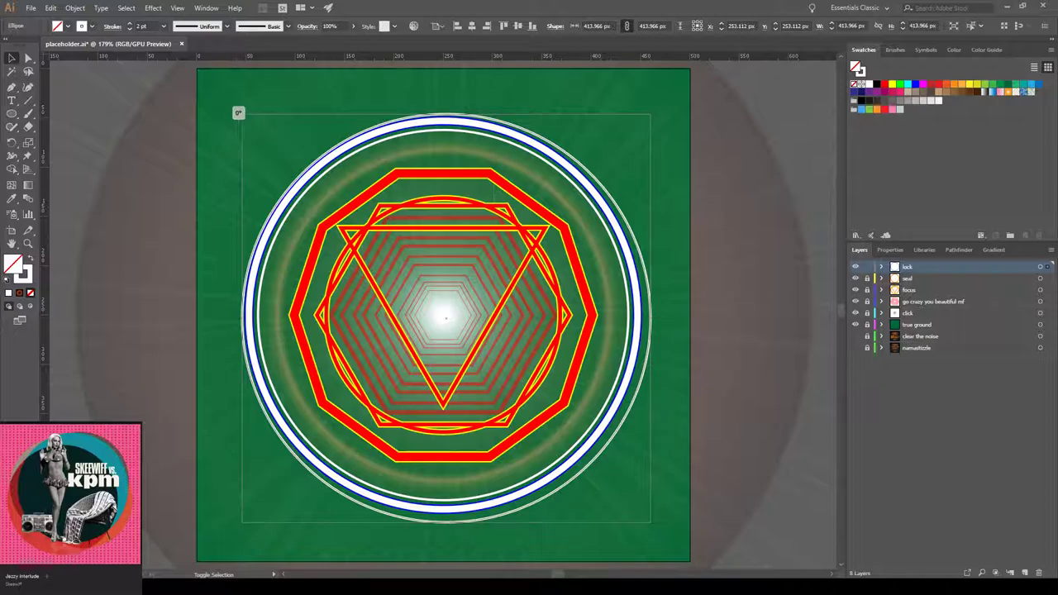
drag(242, 113, 240, 112)
click(472, 26)
click(512, 26)
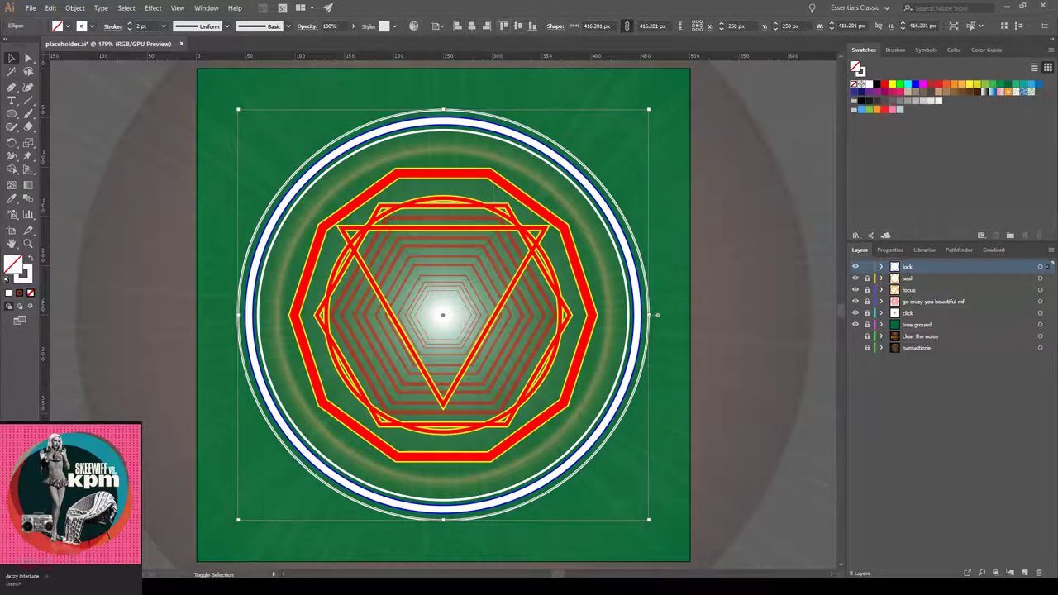
key(ctrl+shift+a)
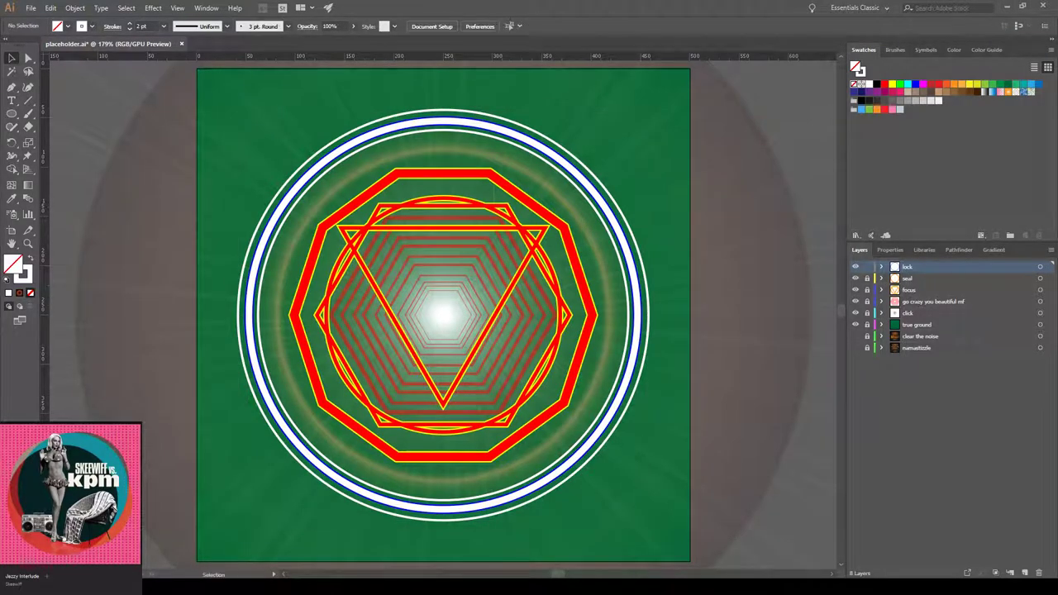
- Shrink the outermost circle to about 412 px and centre it on the artboard again
click(299, 170)
mouse_move(238, 109)
mouse_down()
mouse_move(236, 92)
mouse_move(240, 113)
mouse_up()
drag(240, 114, 241, 114)
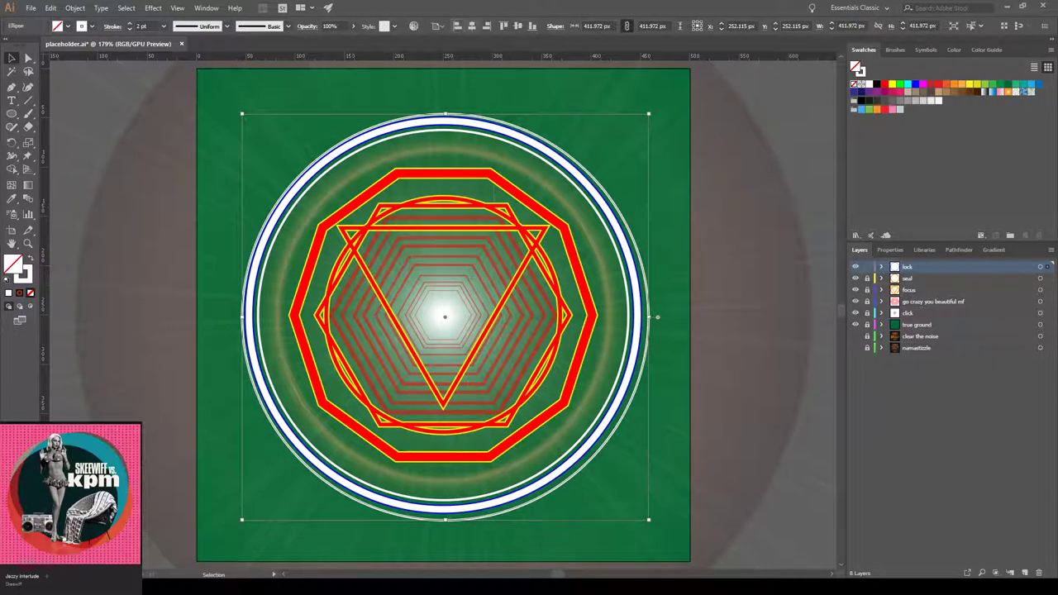
click(472, 27)
click(518, 26)
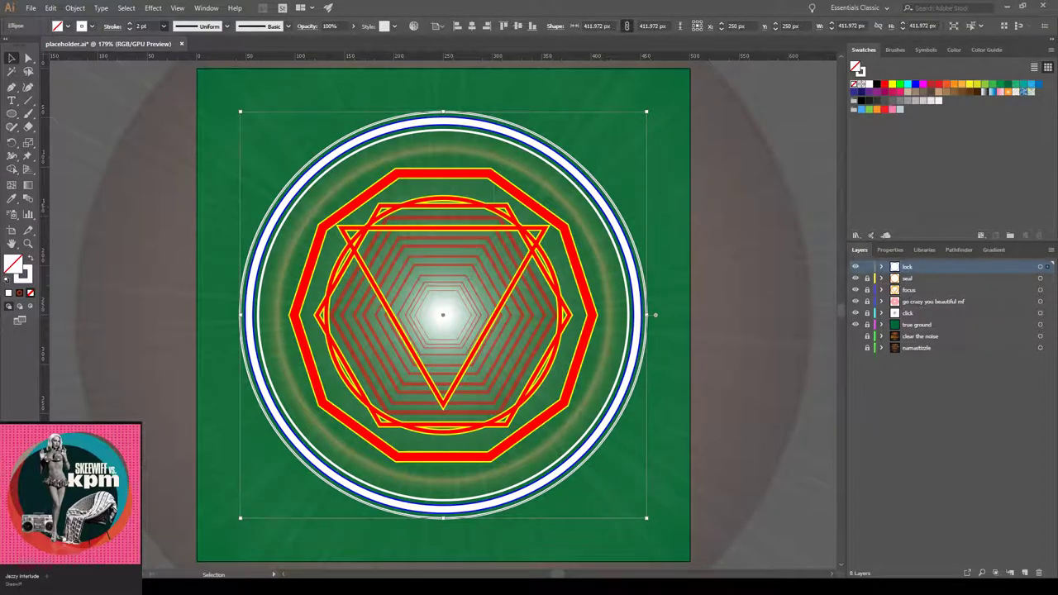
- Give the outermost circle a 1 pt blue stroke with no fill
click(153, 60)
click(163, 27)
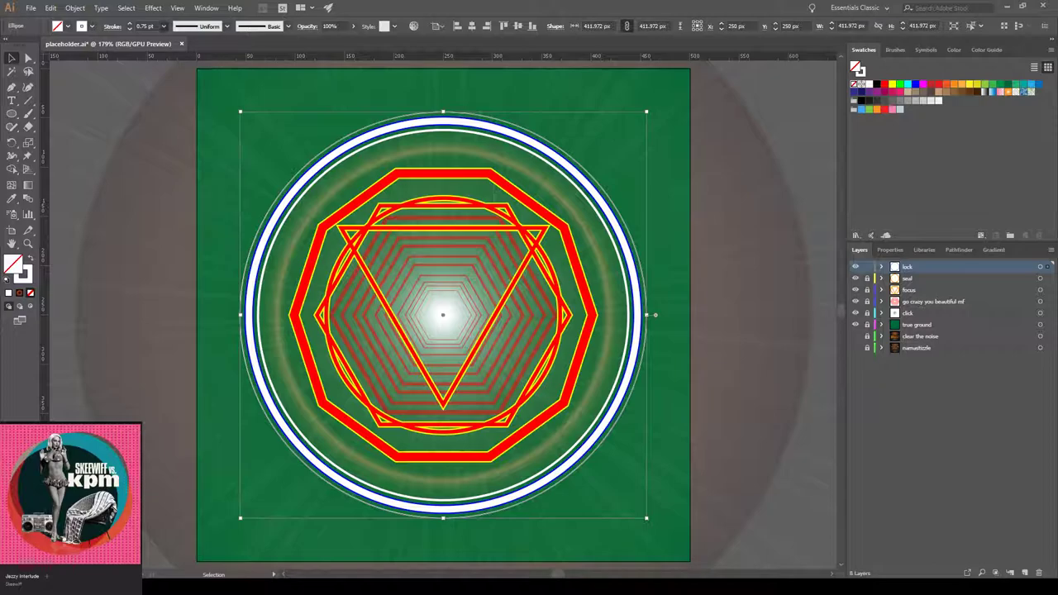
scroll(149, 26, up, 1)
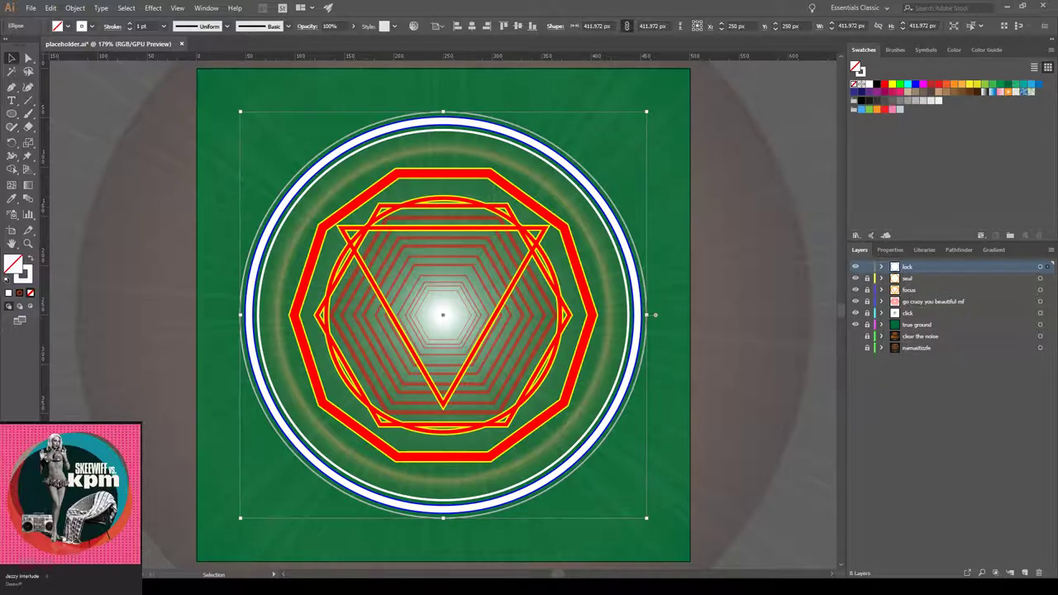
click(916, 84)
key(ctrl+z)
key(x)
click(914, 84)
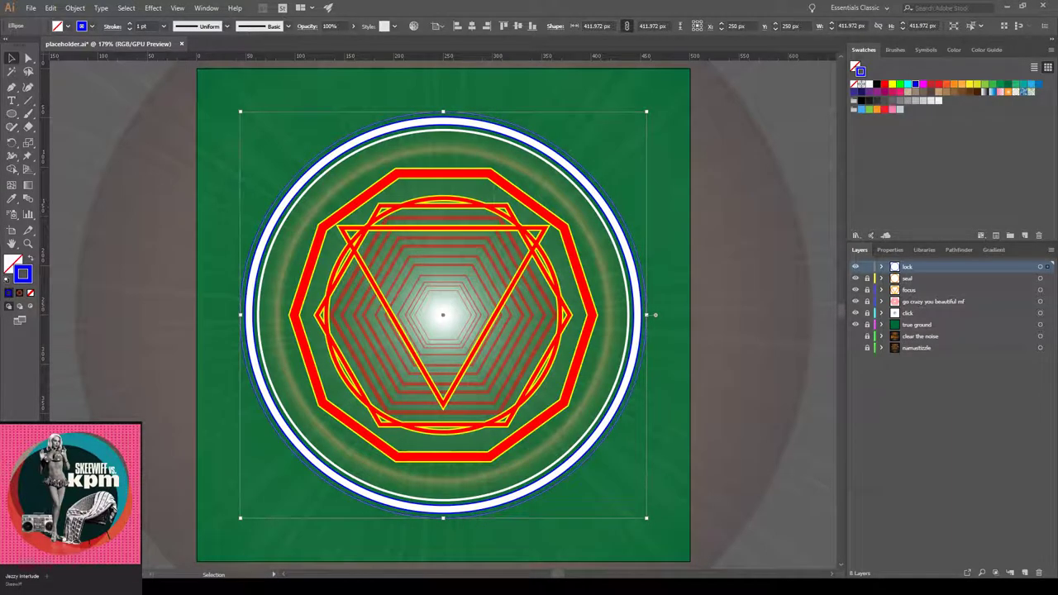
- Set the circle inside the white ring to a 1 pt blue stroke
click(573, 184)
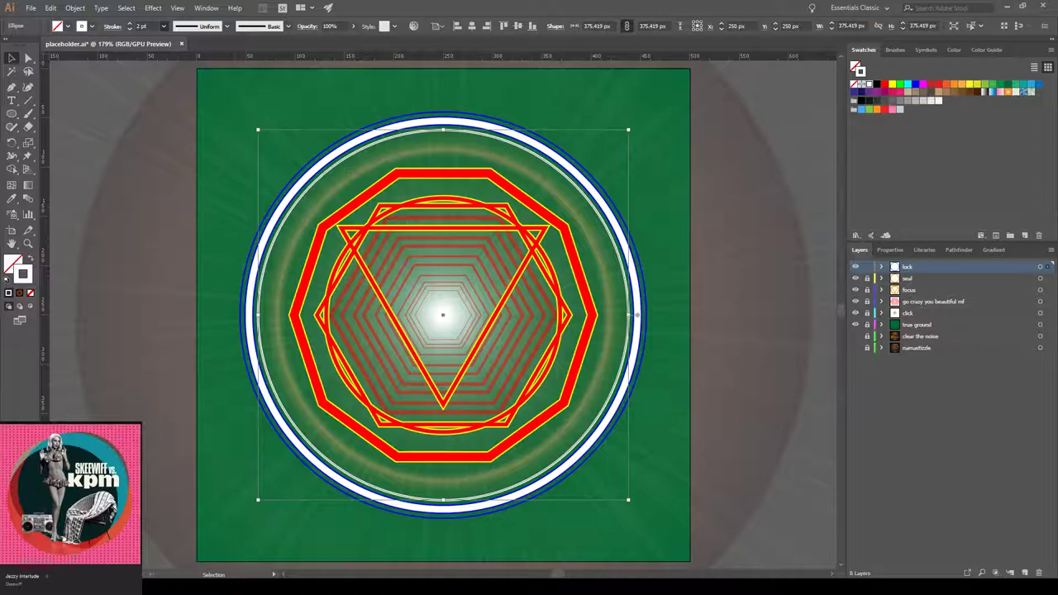
click(130, 29)
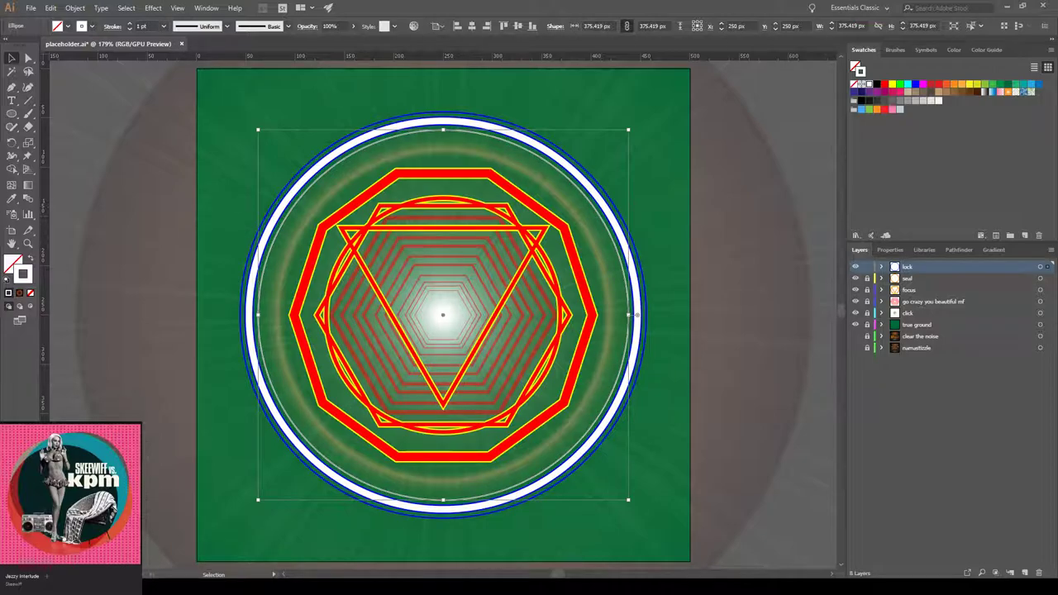
click(915, 85)
- Set the white ring's blue stroke to 3 pt
click(637, 315)
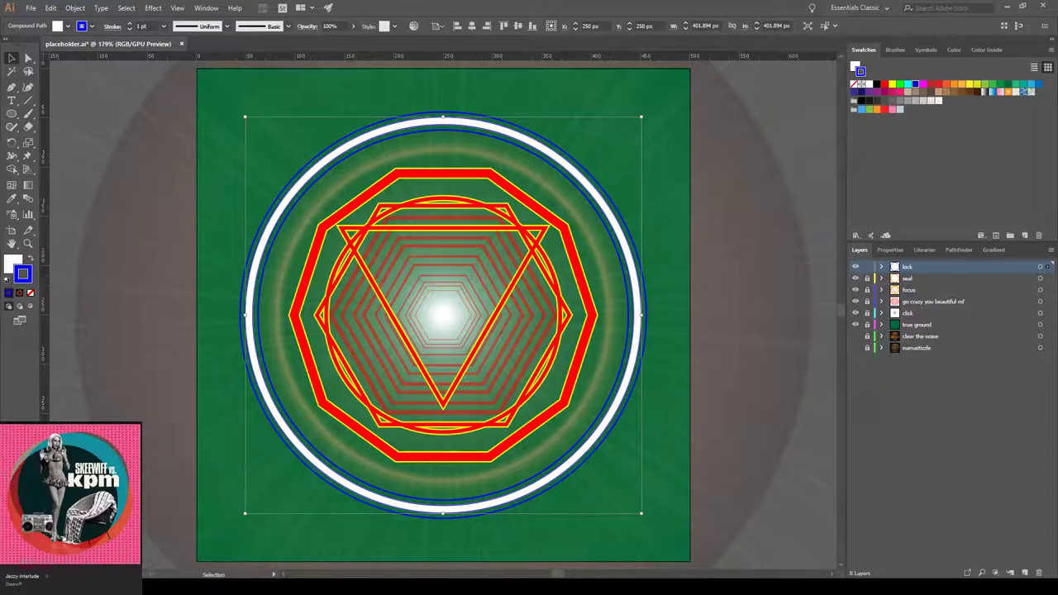
key(ctrl+shift+a)
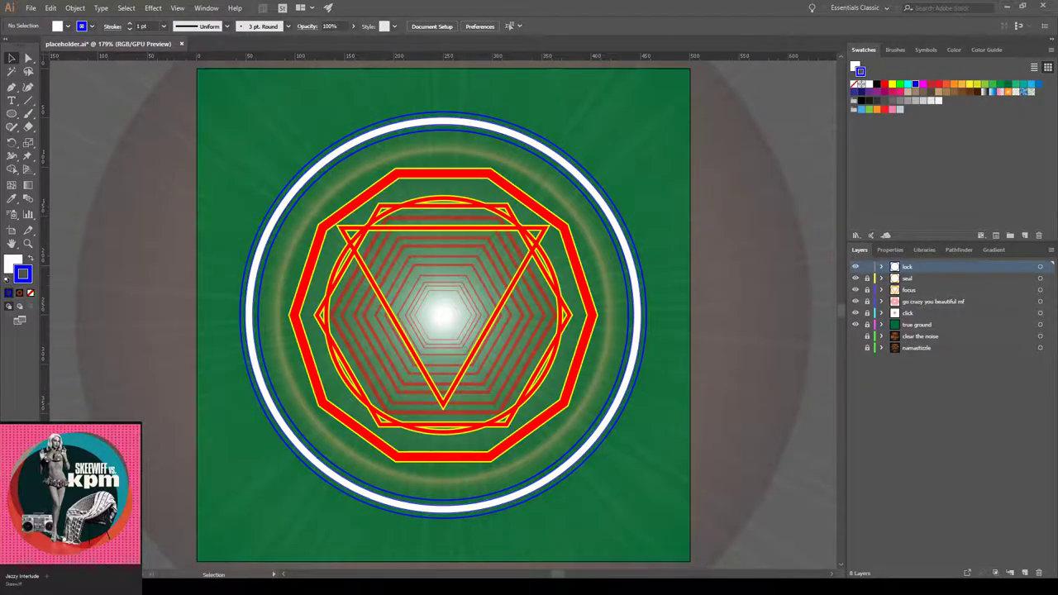
click(636, 315)
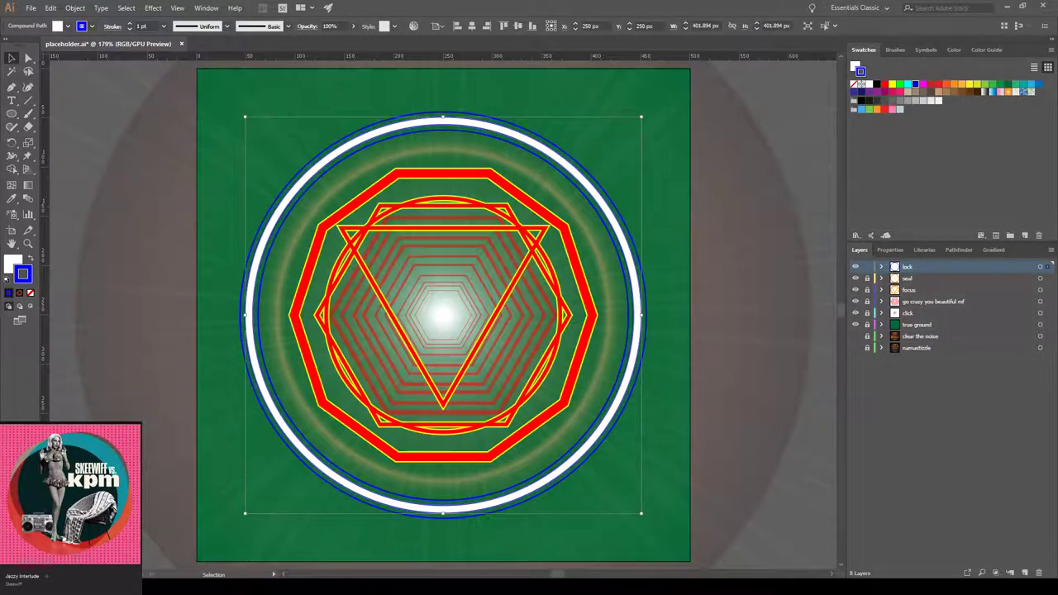
click(148, 93)
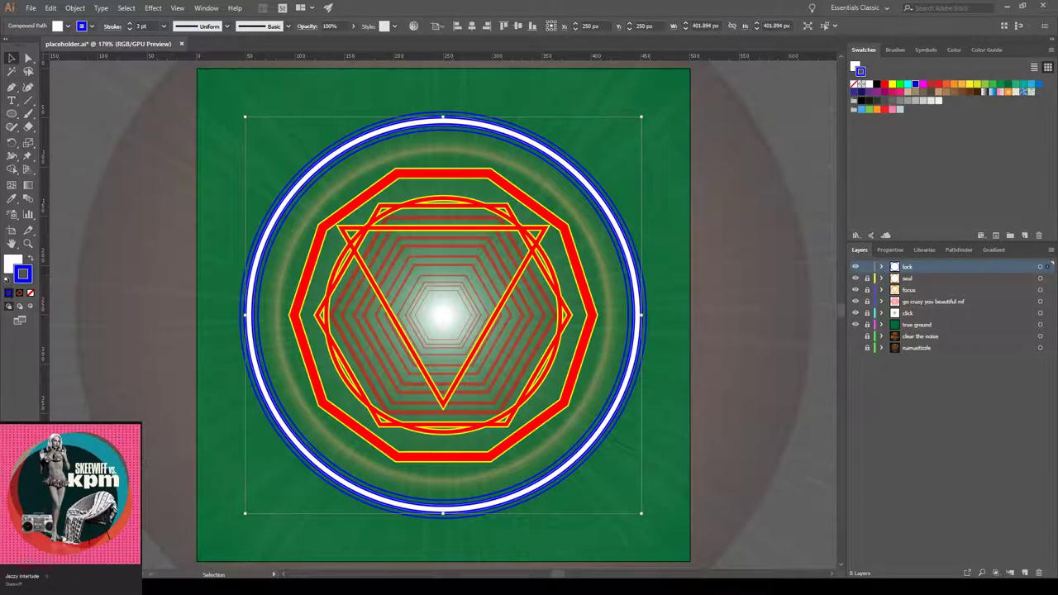
key(ctrl+shift+a)
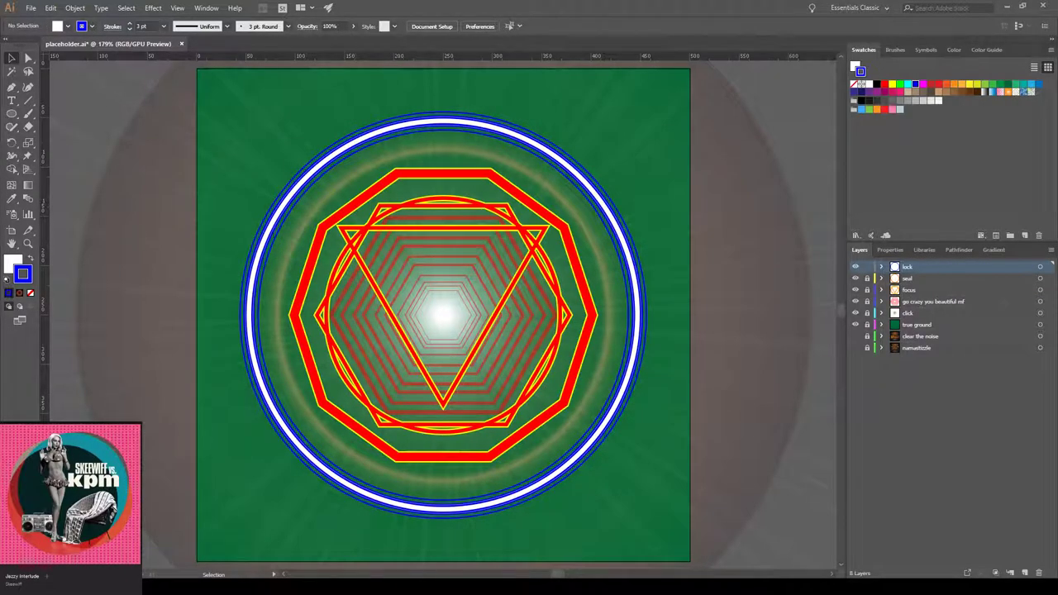
click(581, 452)
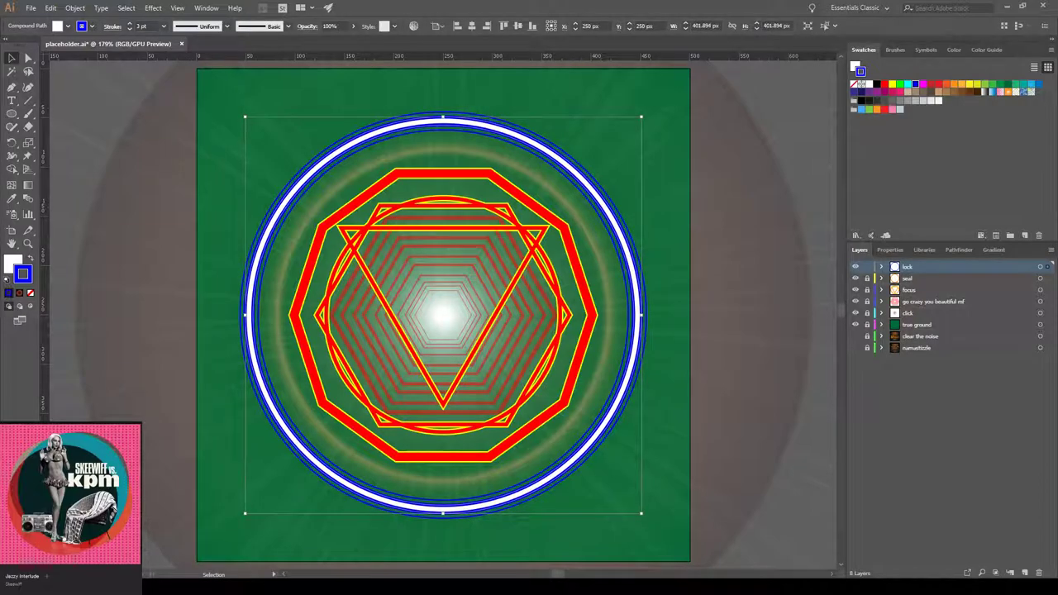
key(ctrl+shift+a)
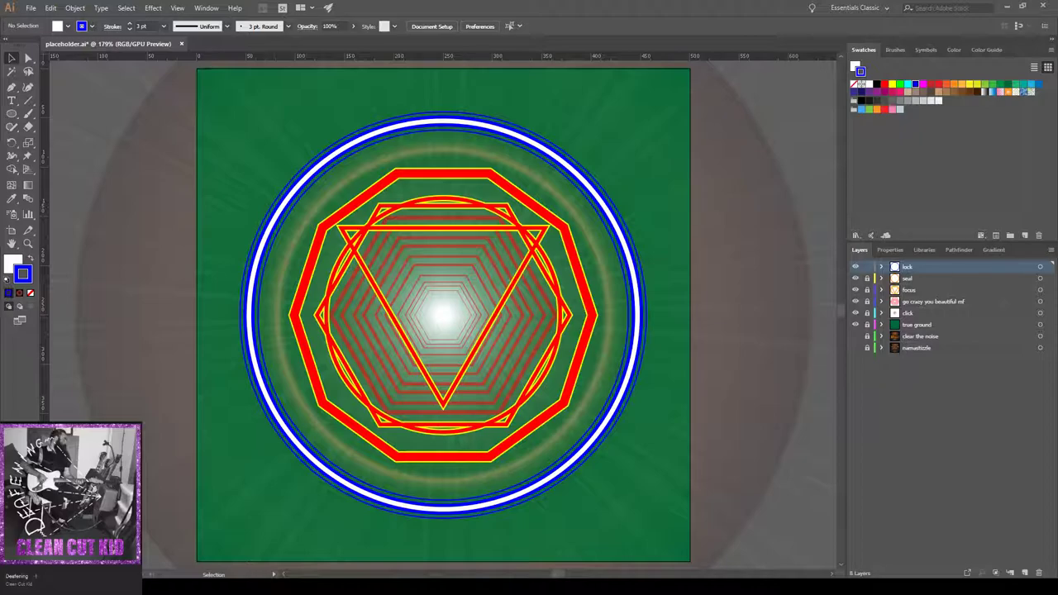
- Lock the "lock" layer holding the blue and white rings and add a new layer above it
key(ctrl+a)
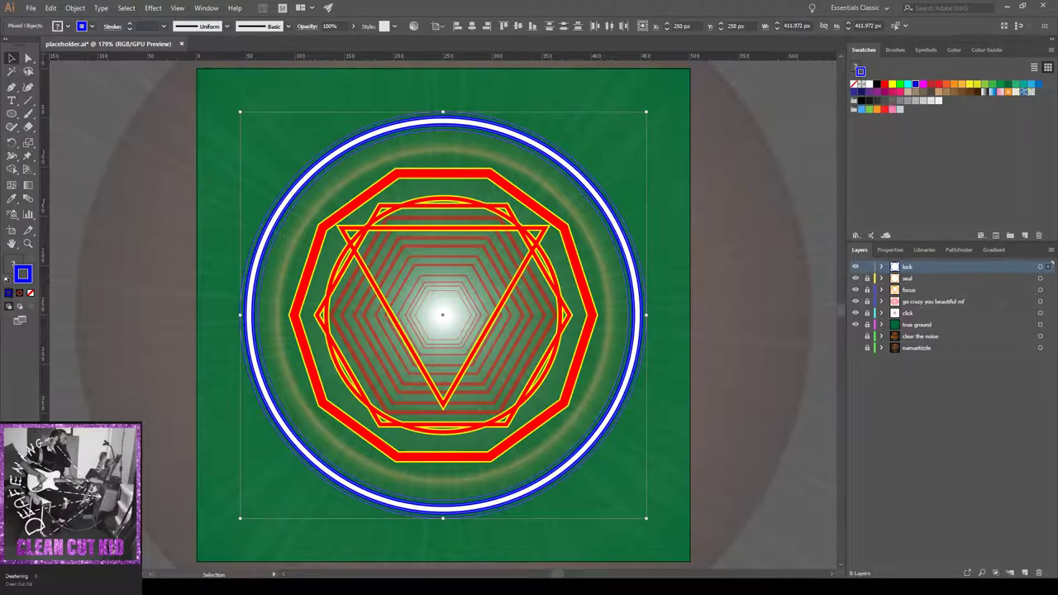
key(ctrl+shift+a)
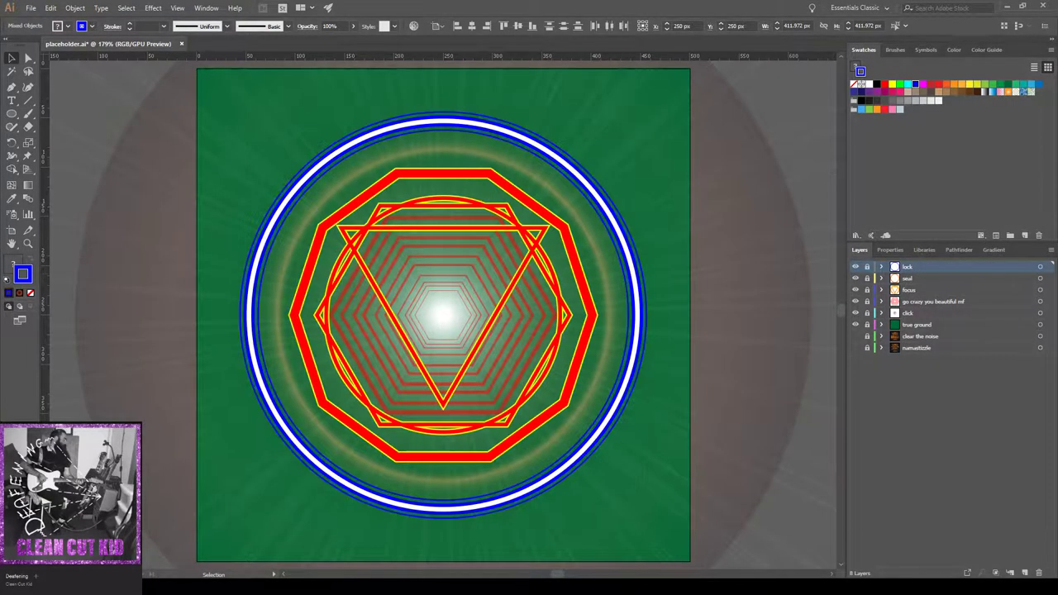
key(ctrl+l)
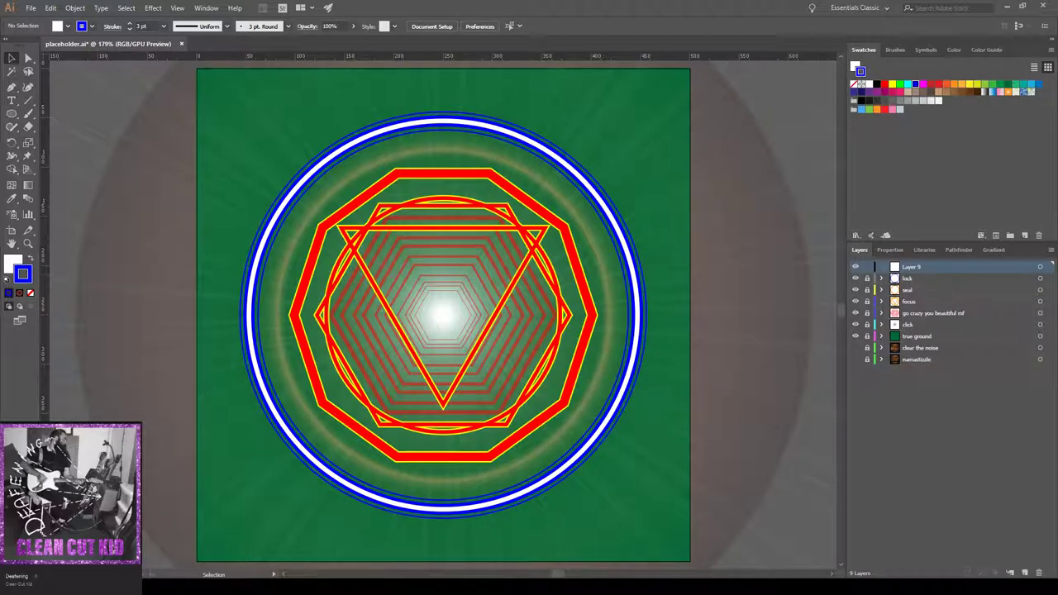
- Copy all the ring artwork from the "lock" layer, relock that layer and paste the copy into the new top layer
key(ctrl+a)
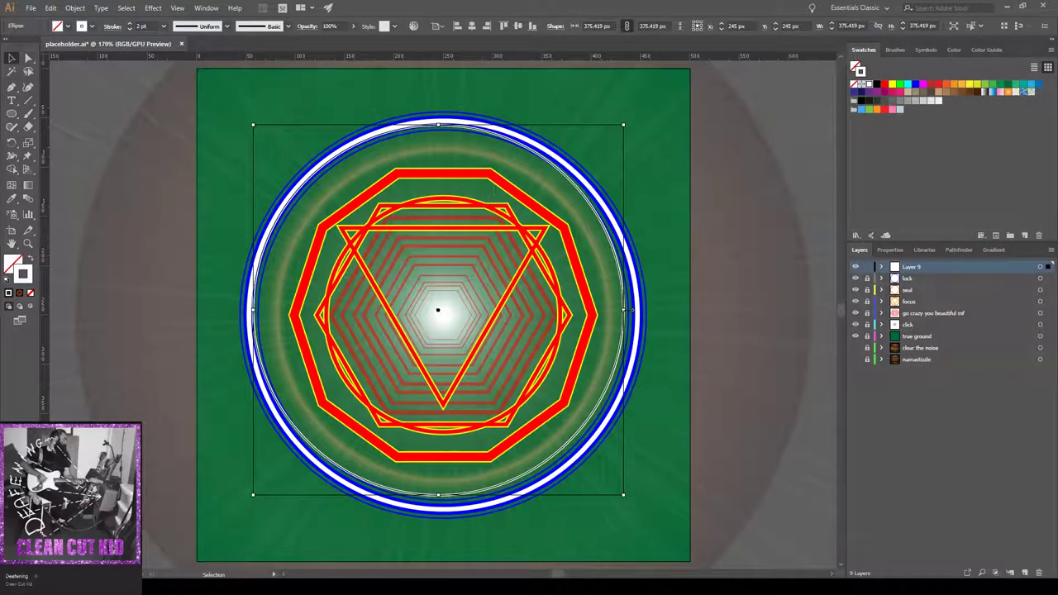
key(ctrl+shift+a)
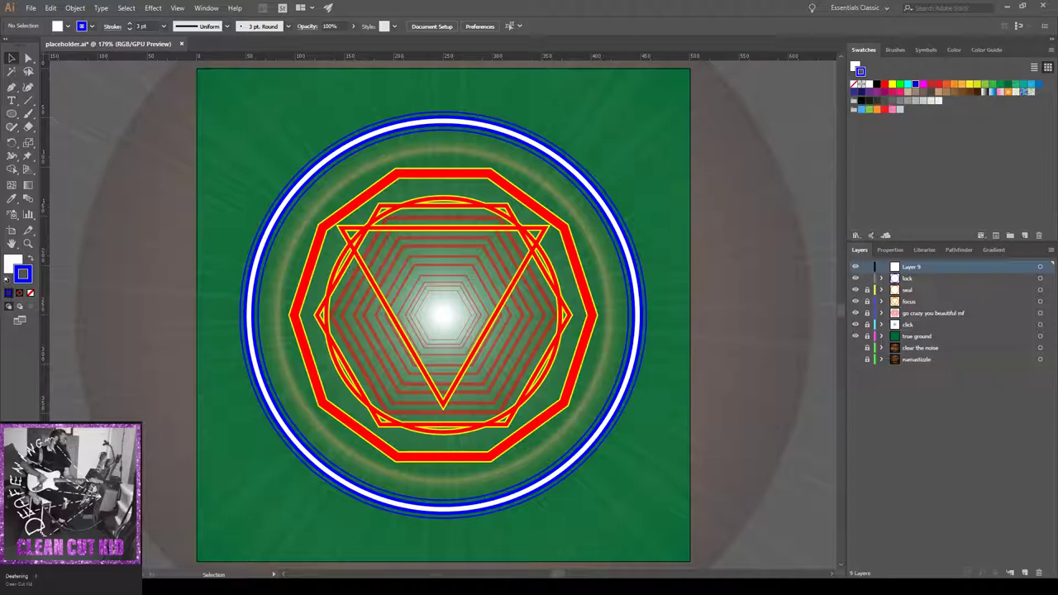
key(ctrl+a)
key(ctrl+shift+a)
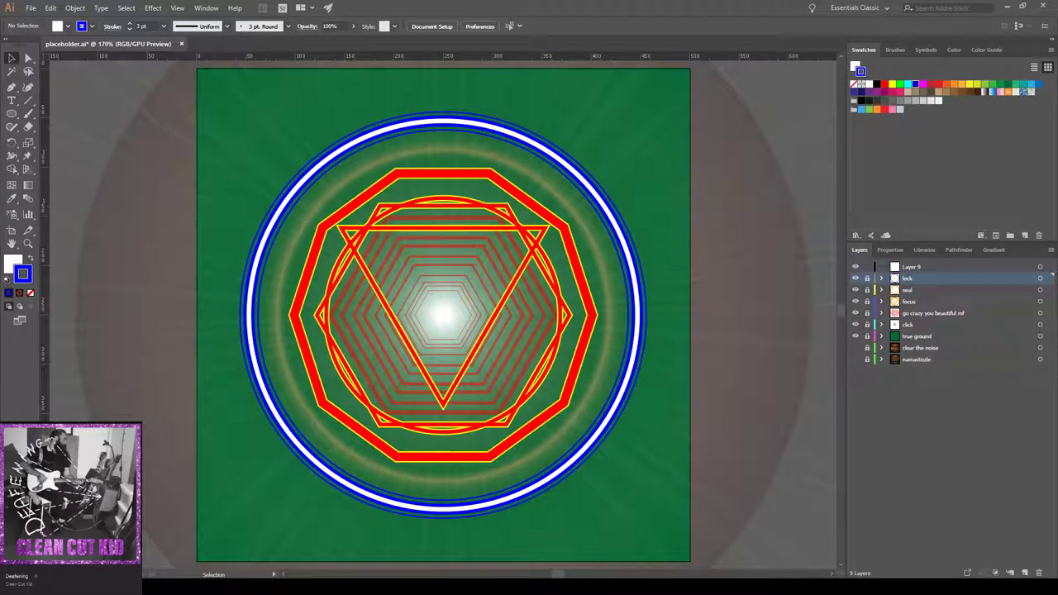
click(911, 267)
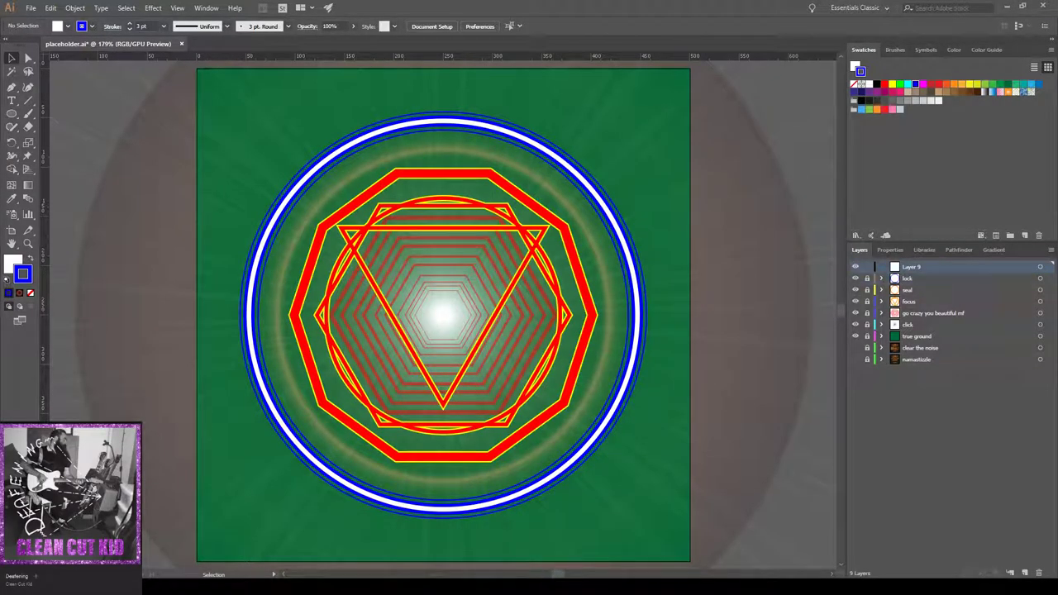
key(ctrl+v)
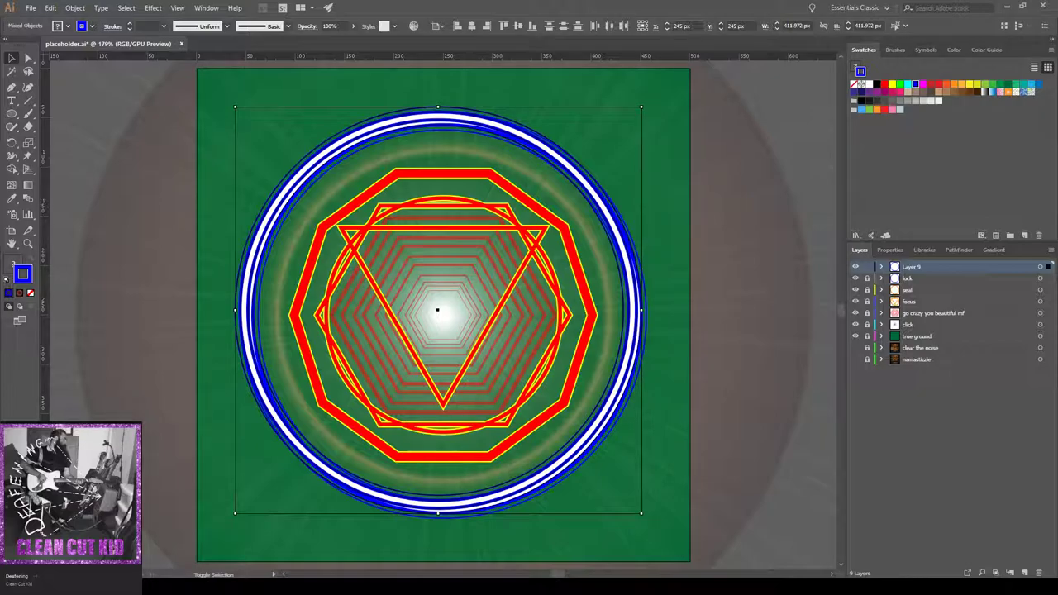
- Shrink the pasted rings proportionally to about 22 px and centre them on the artboard
drag(236, 106, 620, 491)
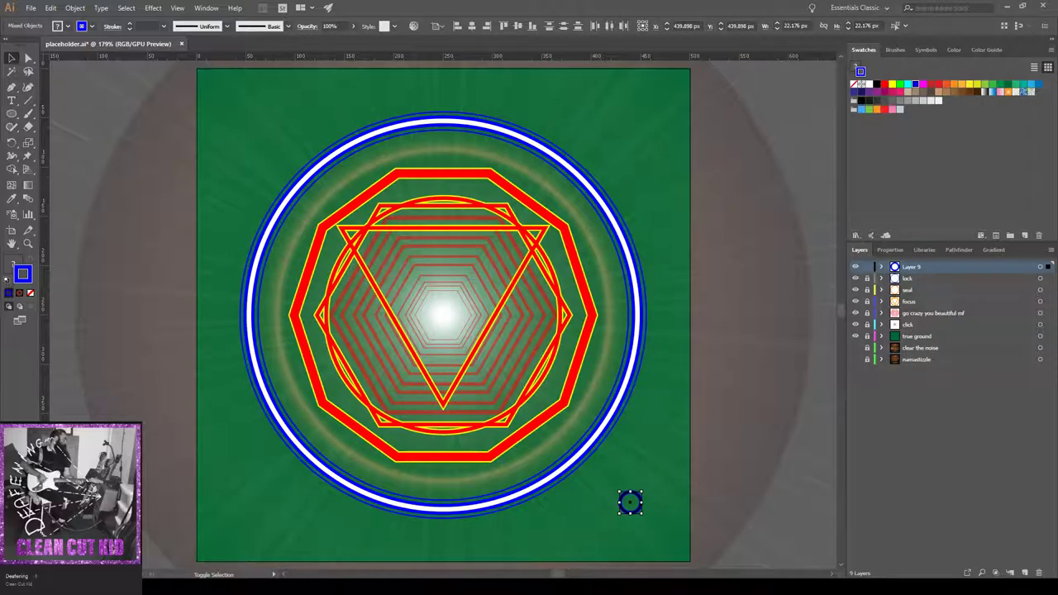
click(472, 26)
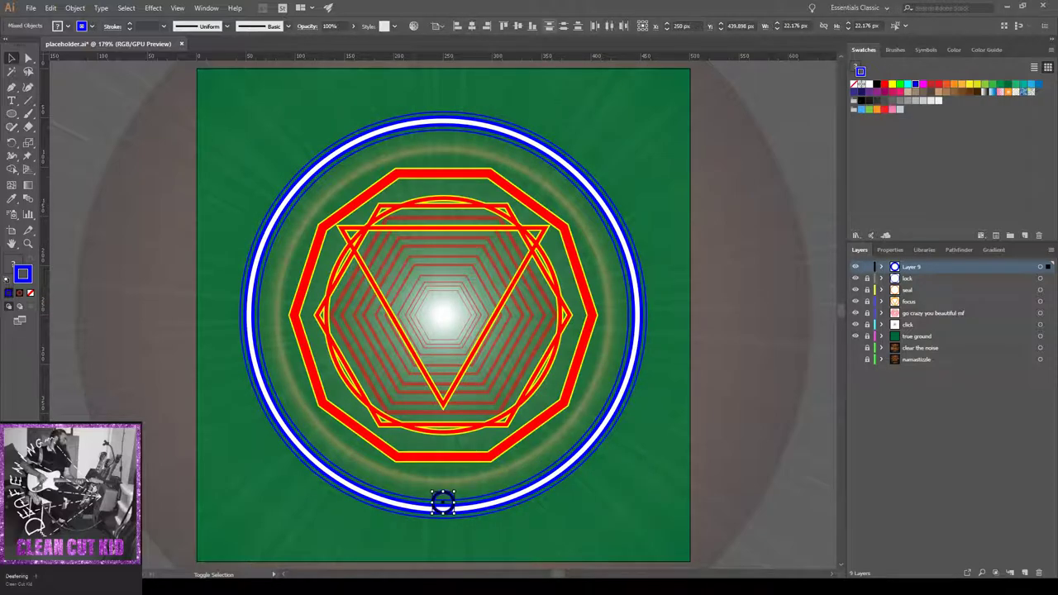
click(518, 25)
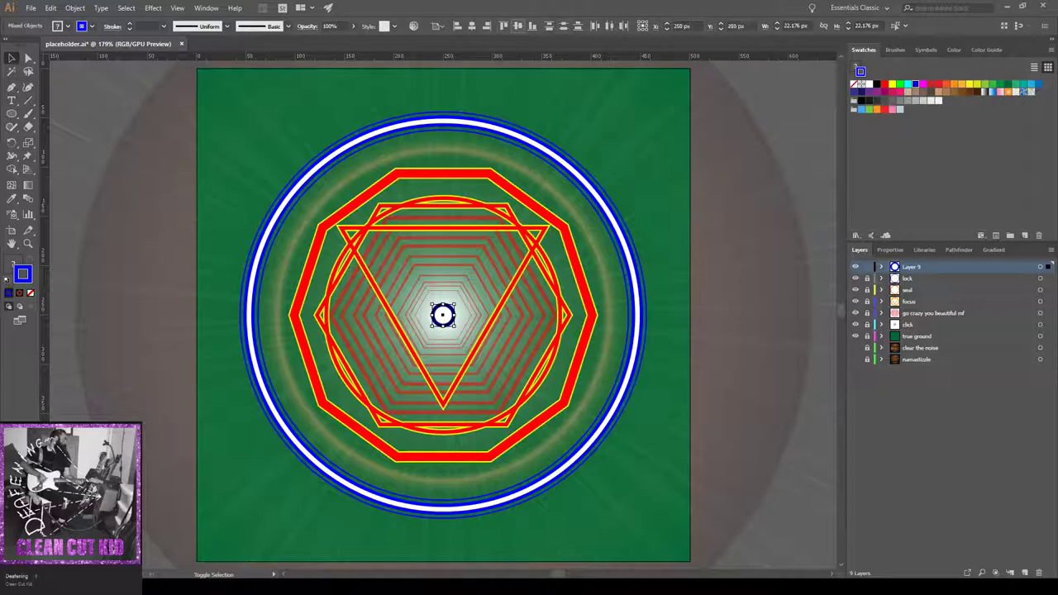
click(732, 190)
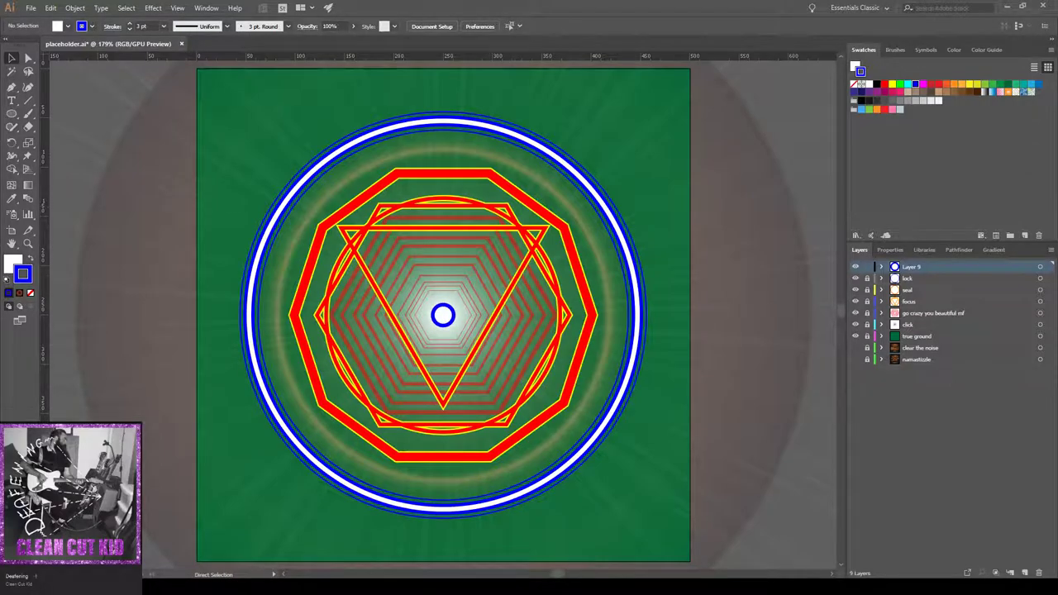
- Set the blue strokes of the small inner and outer circles to 0.25 pt
key(ctrl+plus)
key(ctrl+plus)
key(ctrl+plus)
key(ctrl+plus)
key(ctrl+plus)
key(ctrl+plus)
key(ctrl+plus)
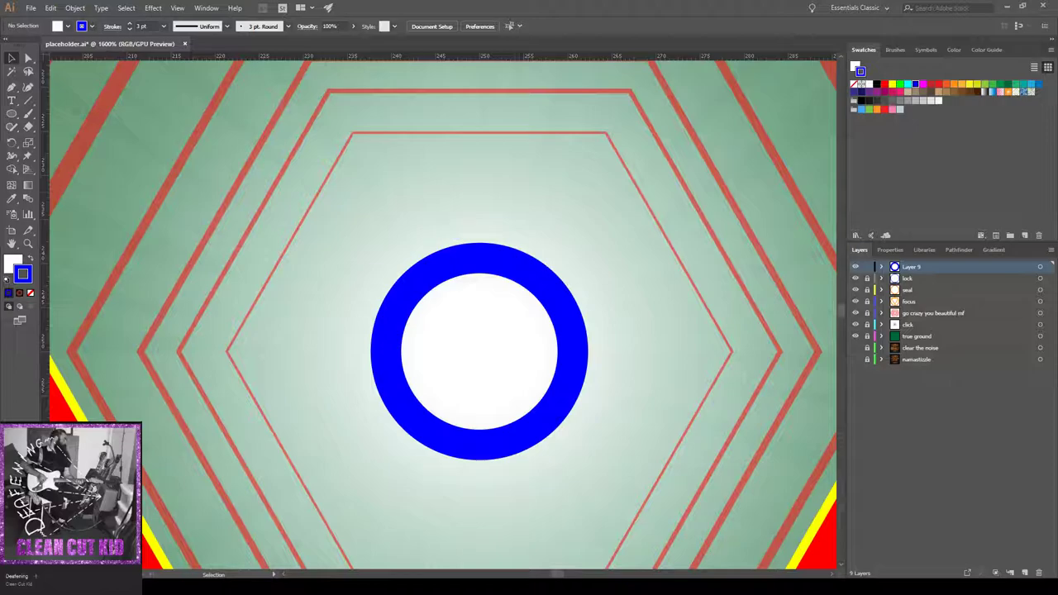
key(ctrl+a)
click(164, 27)
click(152, 39)
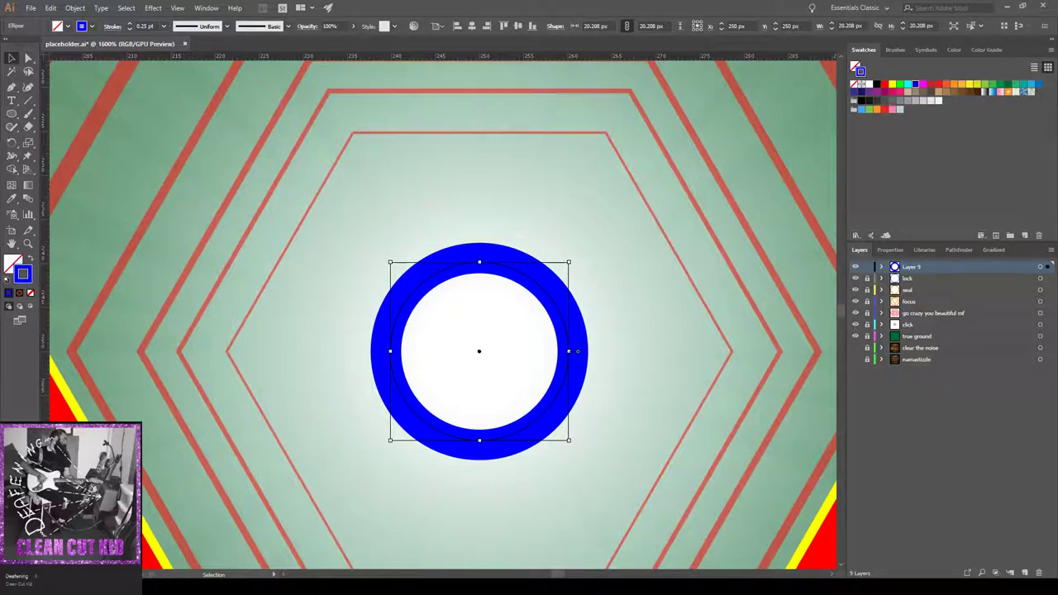
key(ctrl+z)
click(163, 26)
click(153, 39)
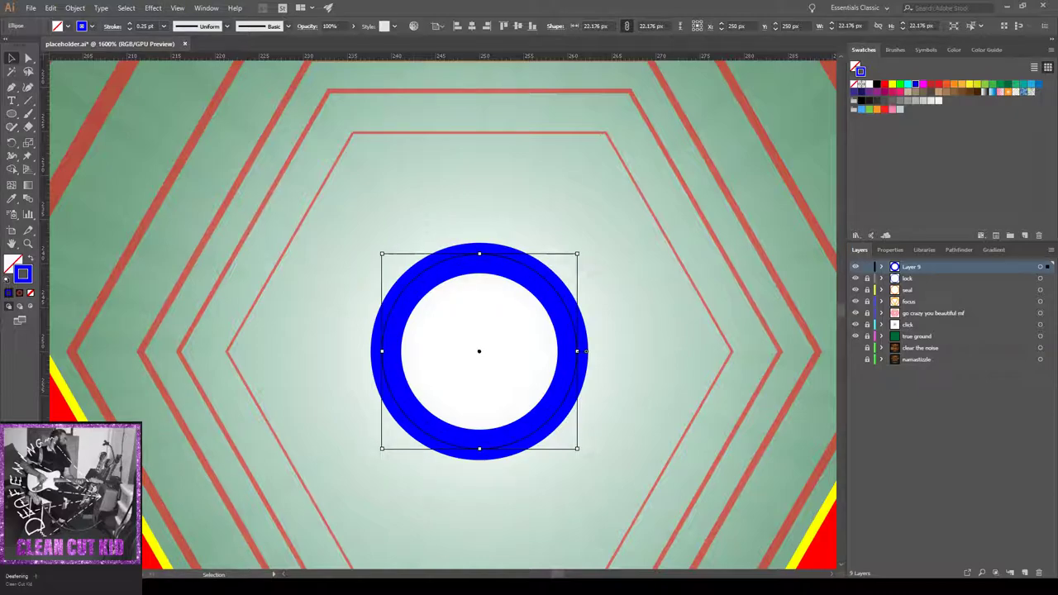
- Set the blue stroke of the small white ring to 0.25 pt
key(ctrl+z)
key(ctrl+z)
key(ctrl+z)
key(ctrl+z)
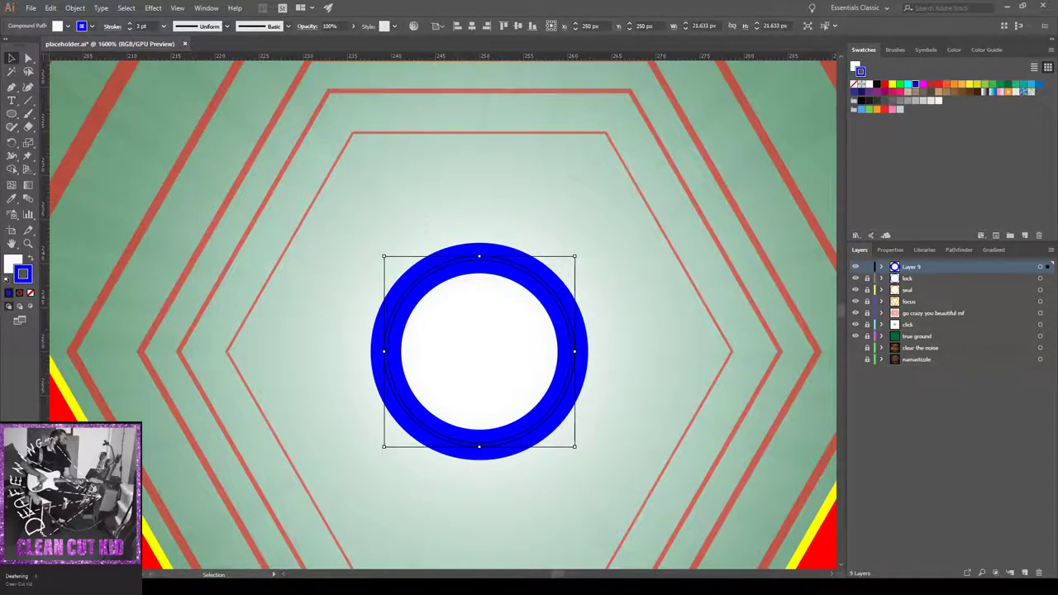
click(164, 26)
key(ctrl+shift+a)
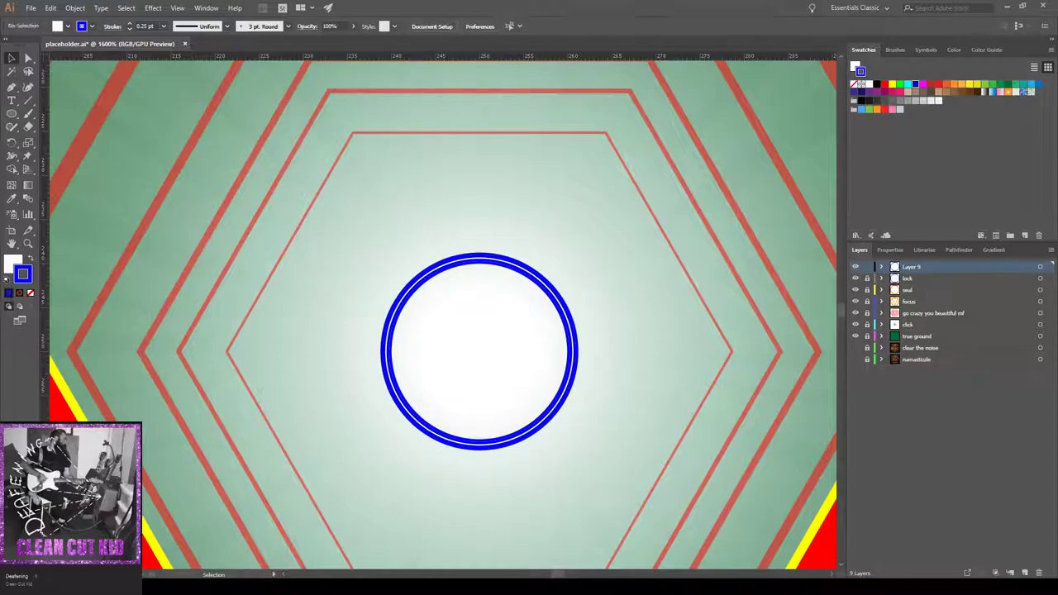
key(ctrl+a)
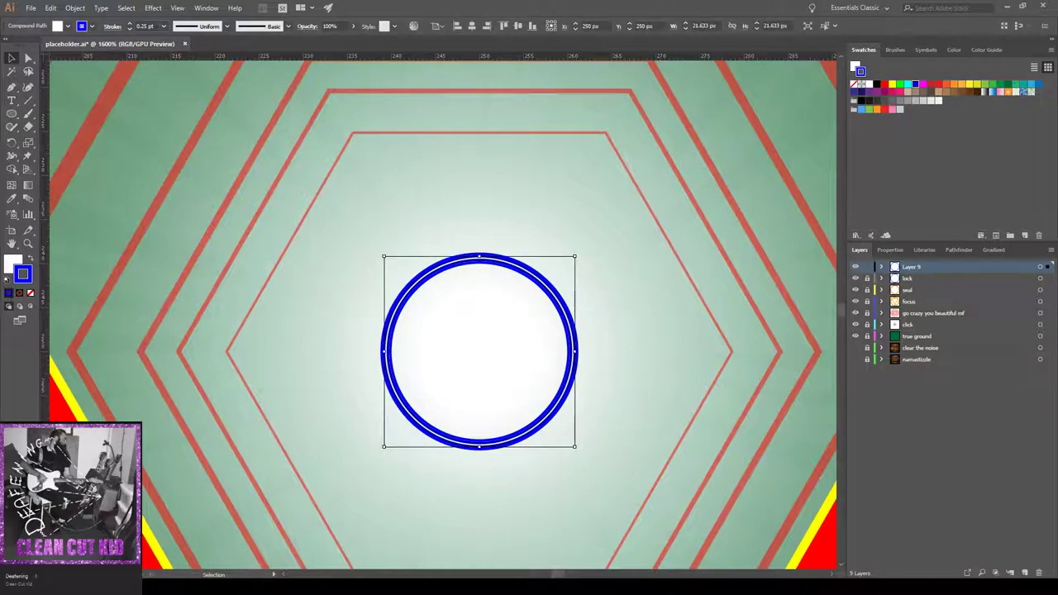
drag(384, 257, 368, 232)
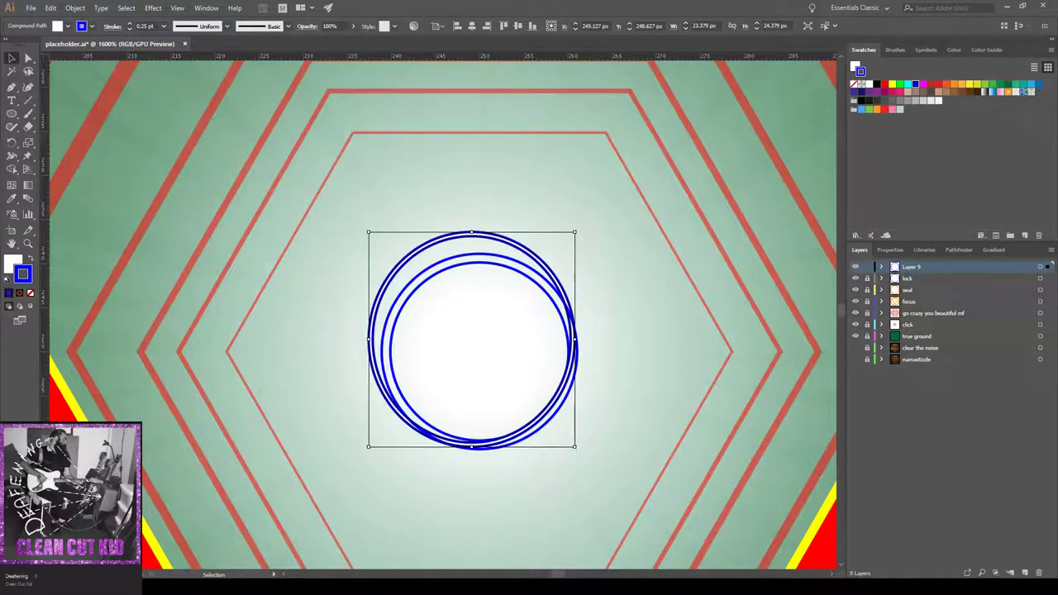
key(ctrl+z)
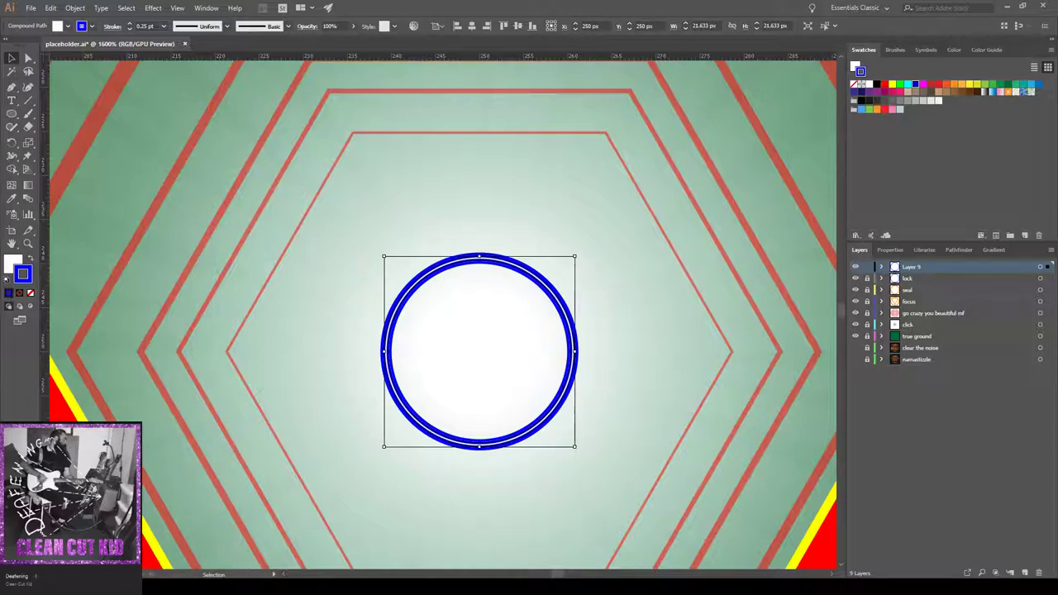
- Enlarge the small outer circle to about 24 px so it stands clear of the white ring
click(443, 263)
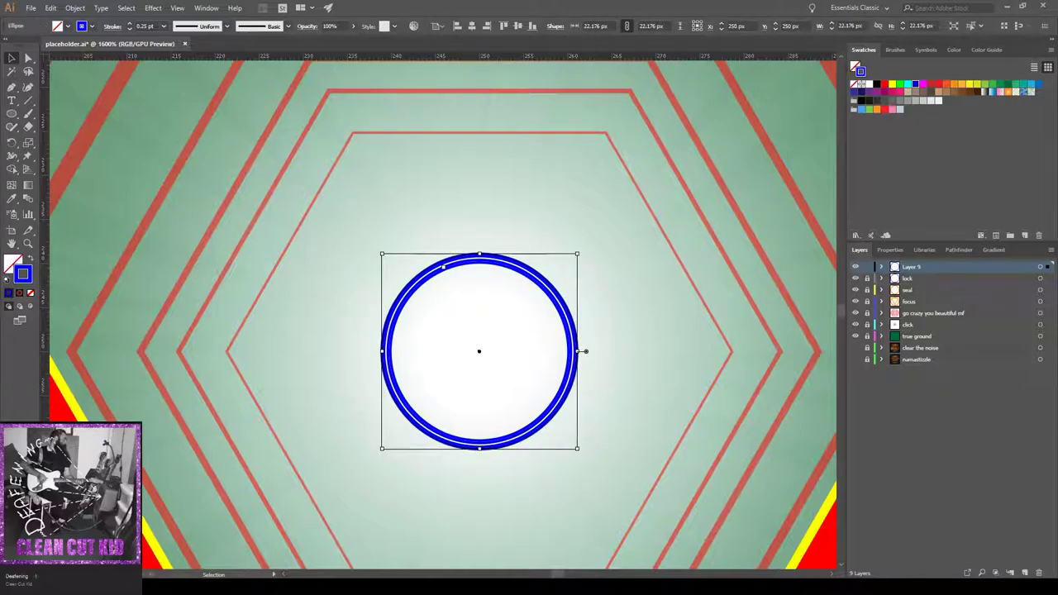
drag(382, 253, 373, 245)
drag(577, 449, 586, 455)
- Shrink the small inner circle slightly to leave a gap inside the white ring
click(577, 351)
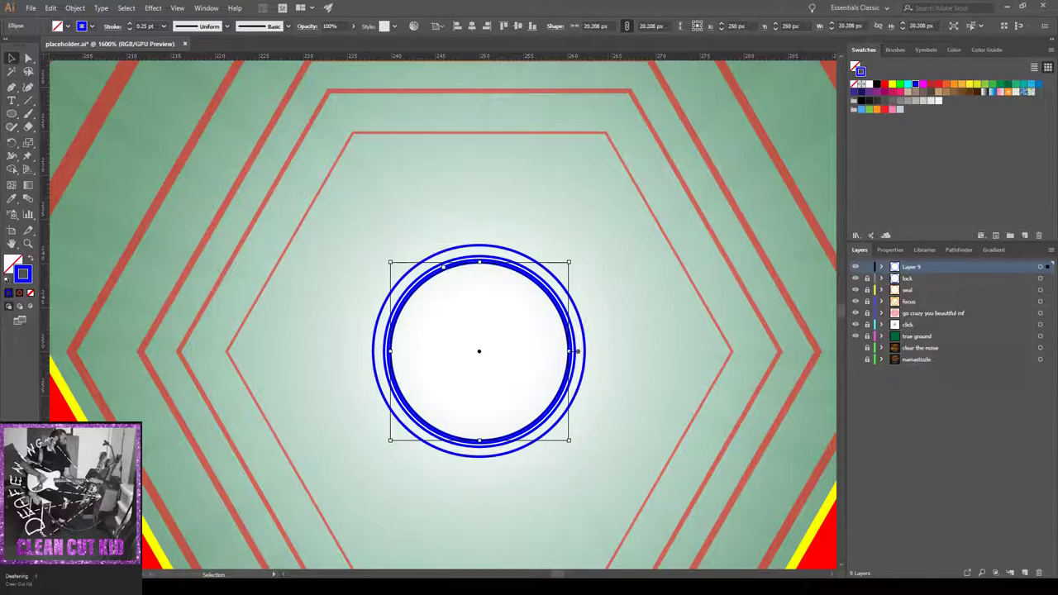
drag(391, 262, 395, 267)
drag(568, 439, 562, 433)
key(a)
key(v)
- Centre all the small rings horizontally and vertically on the artboard
key(ctrl+a)
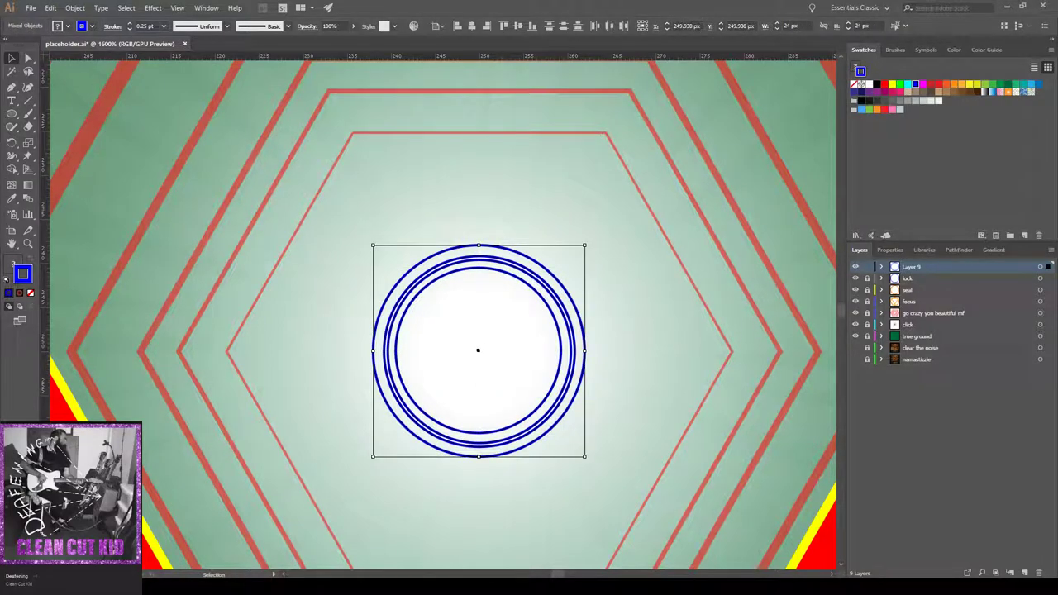
click(472, 26)
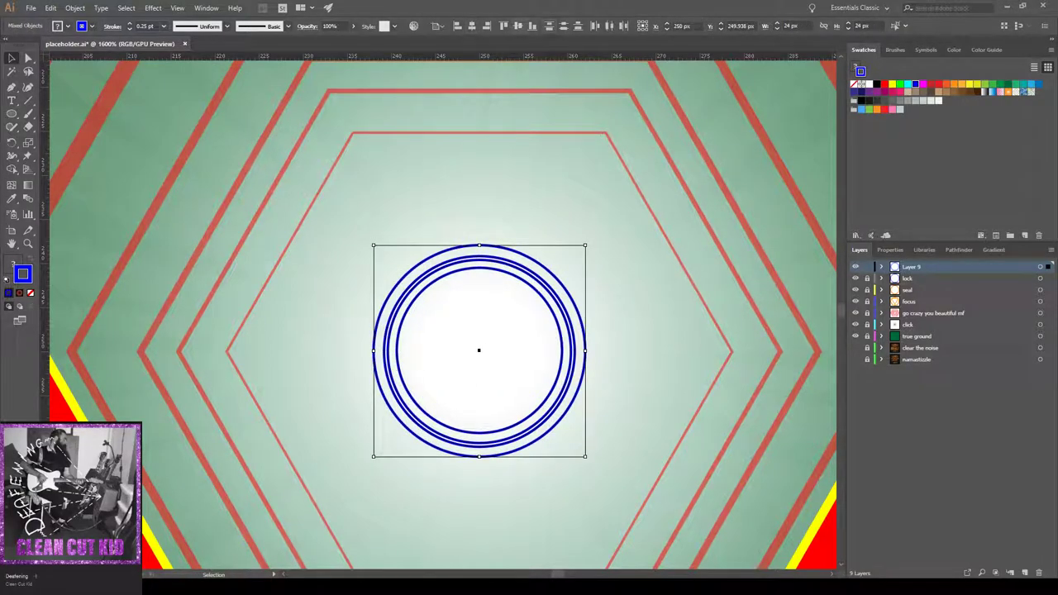
click(519, 26)
click(517, 25)
key(ctrl+0)
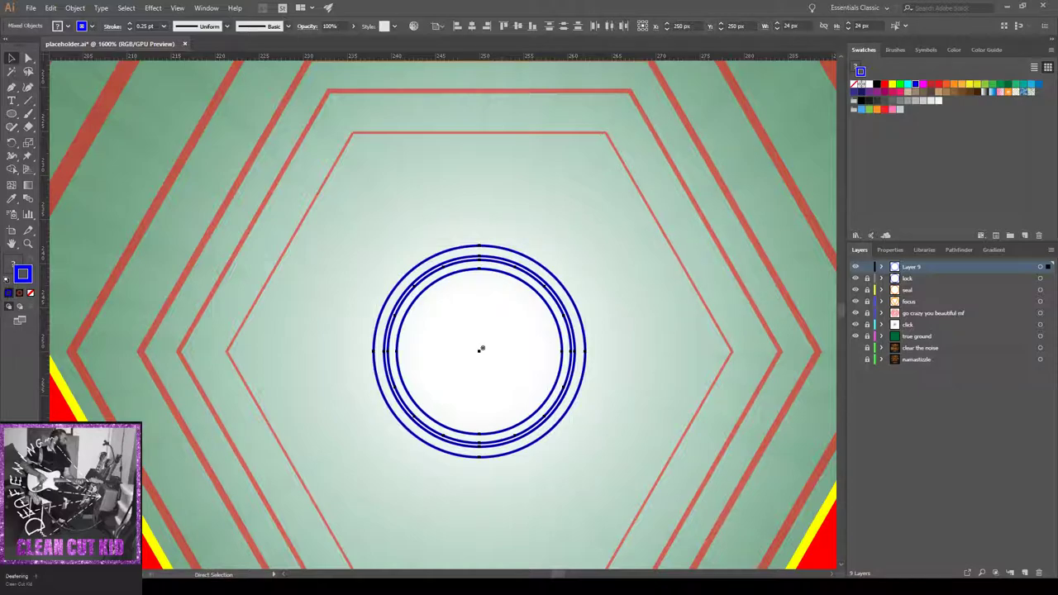
key(ctrl+shift+a)
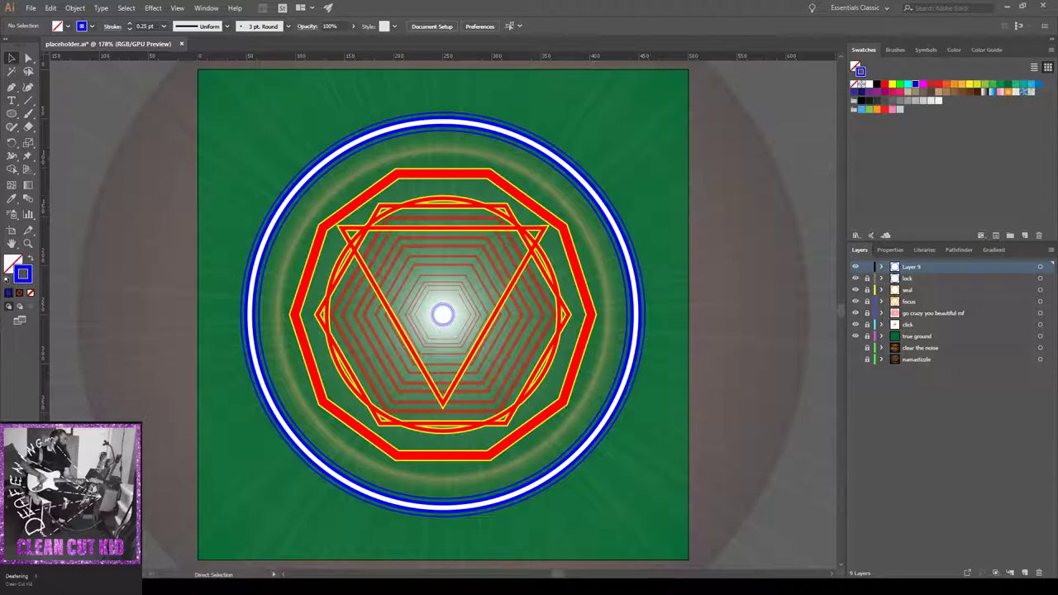
- Enlarge all the small central rings together to about 45 px
key(ctrl+equal)
key(ctrl+equal)
key(ctrl+equal)
key(ctrl+equal)
key(ctrl+equal)
key(ctrl+equal)
key(ctrl+equal)
key(ctrl+a)
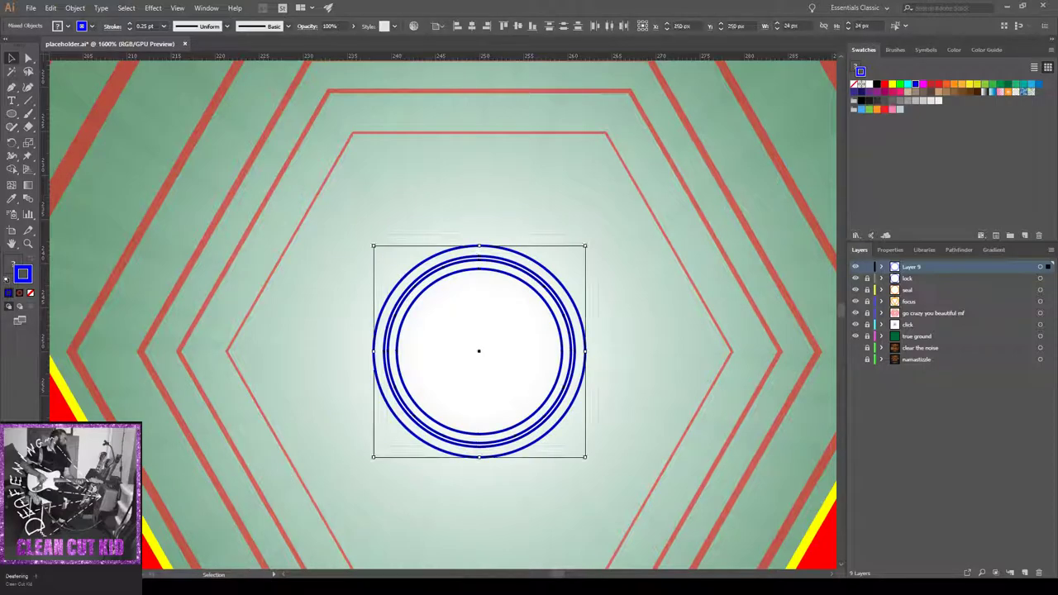
drag(373, 245, 288, 159)
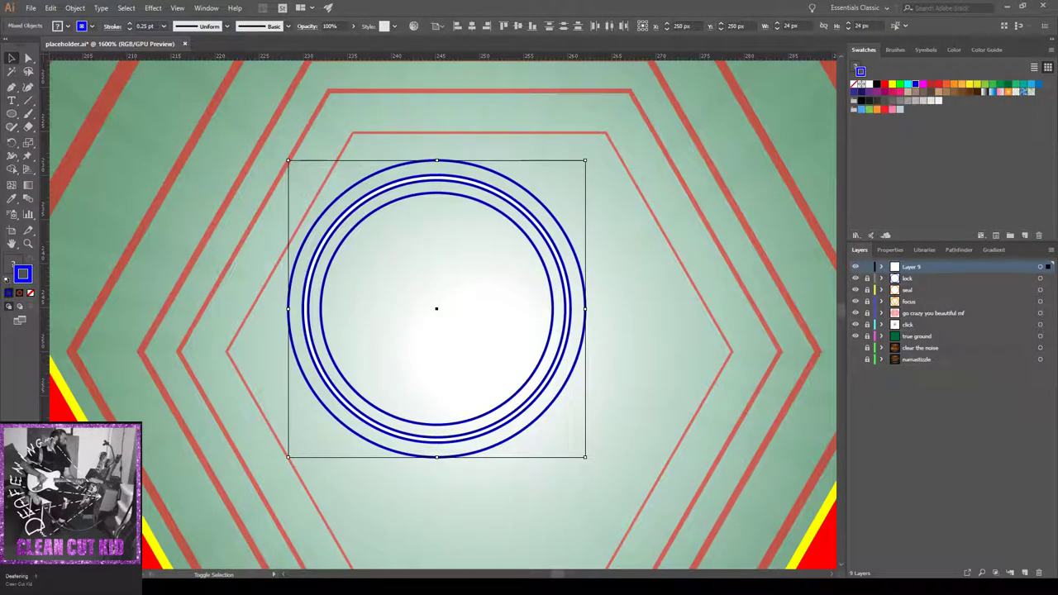
drag(585, 457, 682, 316)
- Centre the enlarged small rings on the artboard again
key(a)
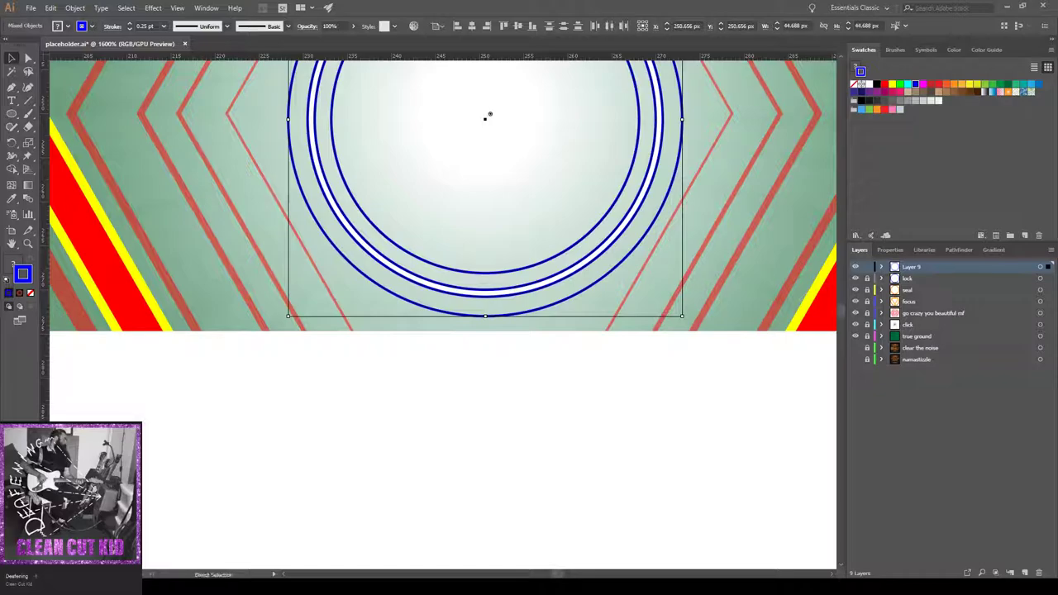
key(ctrl+0)
key(v)
click(472, 26)
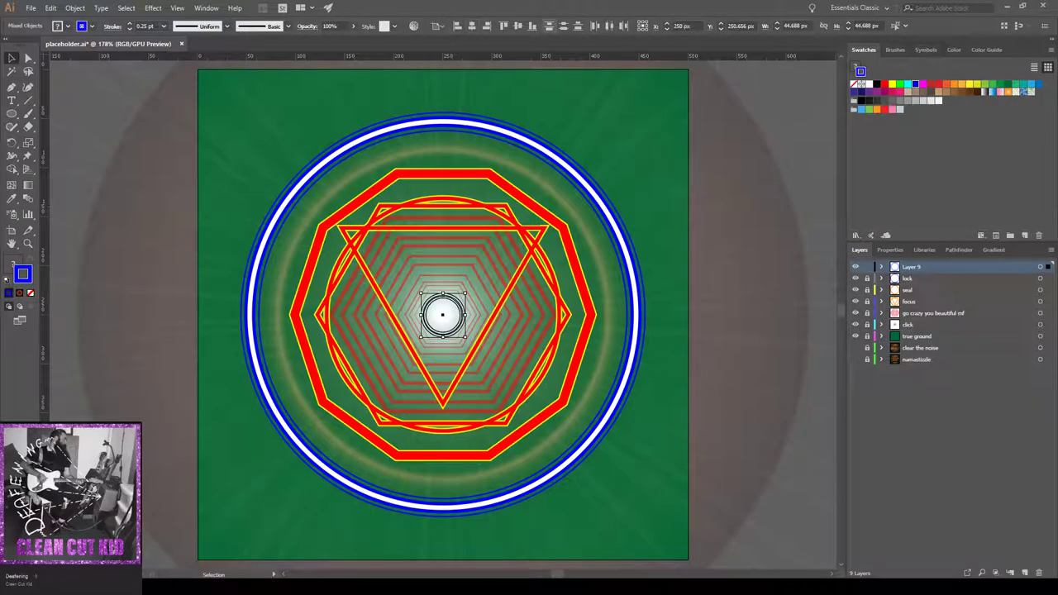
click(519, 25)
key(ctrl+shift+a)
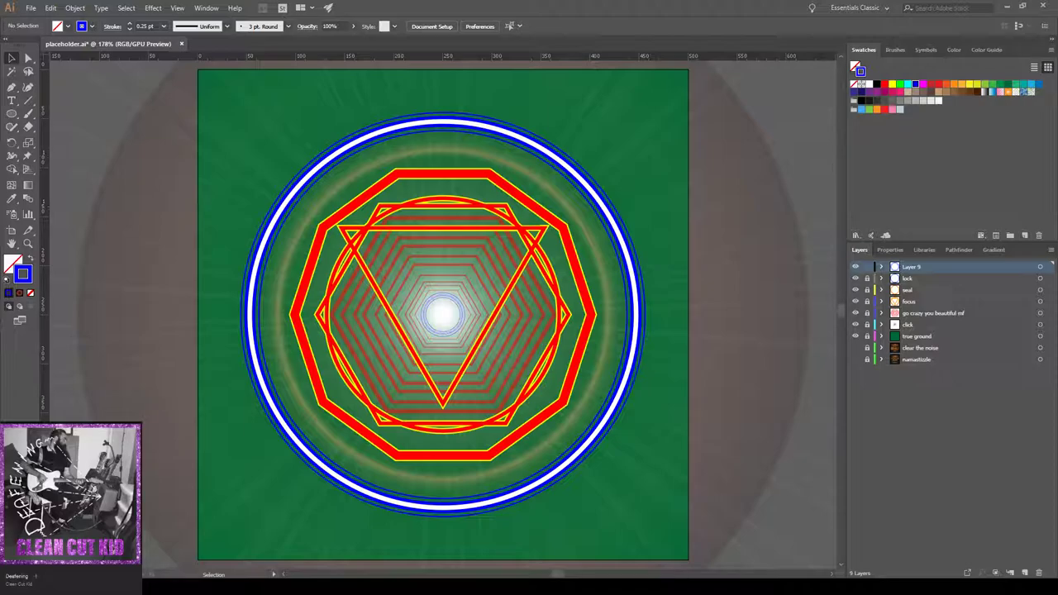
- Rename the topmost layer, Layer 9, as "wires"
double_click(919, 267)
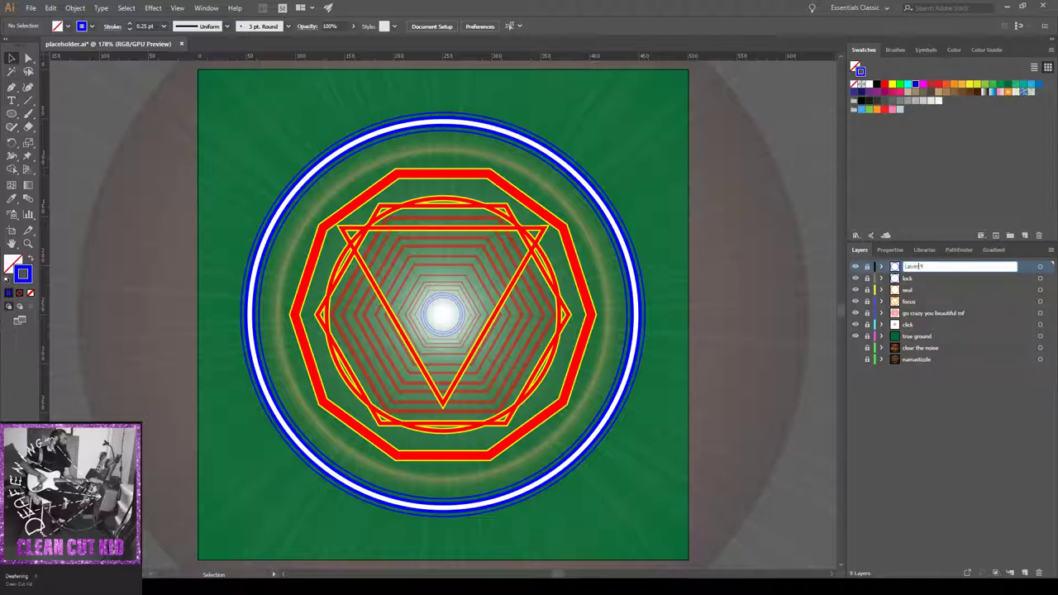
key(ctrl+a)
text(Cur)
key(BackSpace)
key(BackSpace)
key(BackSpace)
text(some)
key(Return)
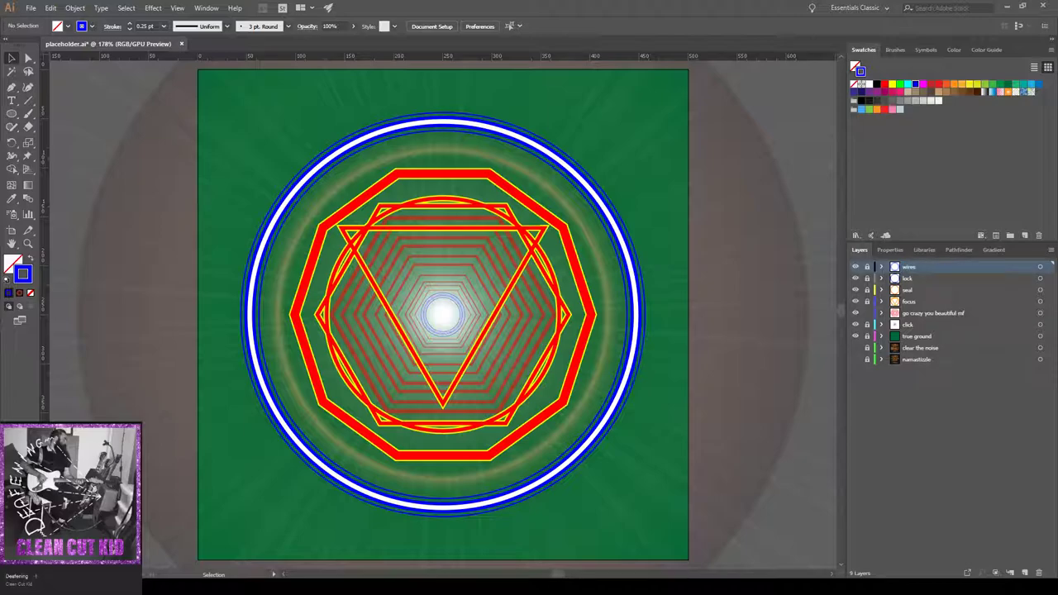
- Recolour the strokes of all the faded concentric hexagons from red to blue
key(ctrl+a)
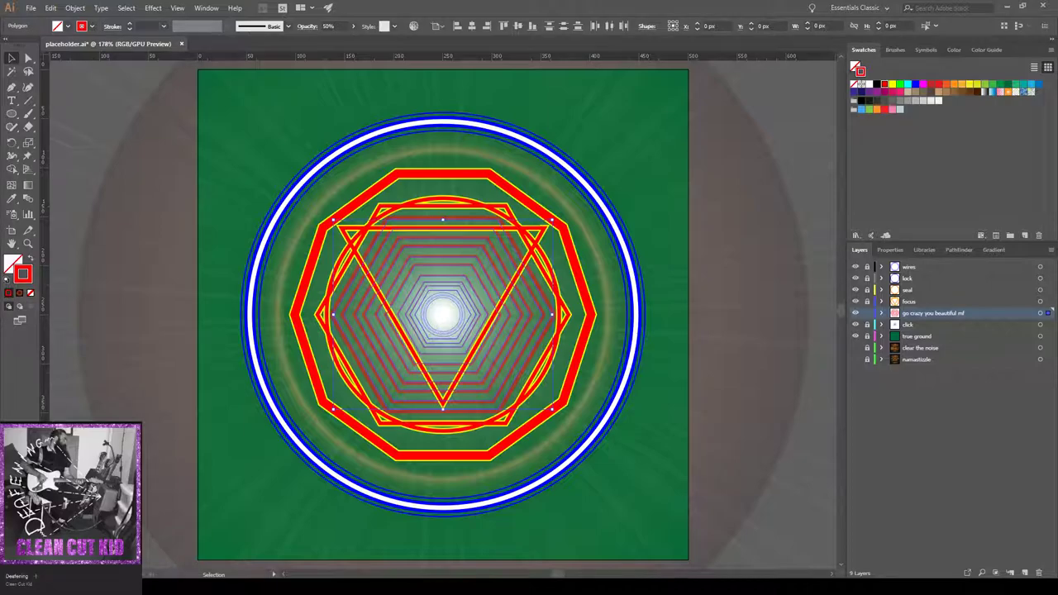
click(914, 84)
key(ctrl+shift+a)
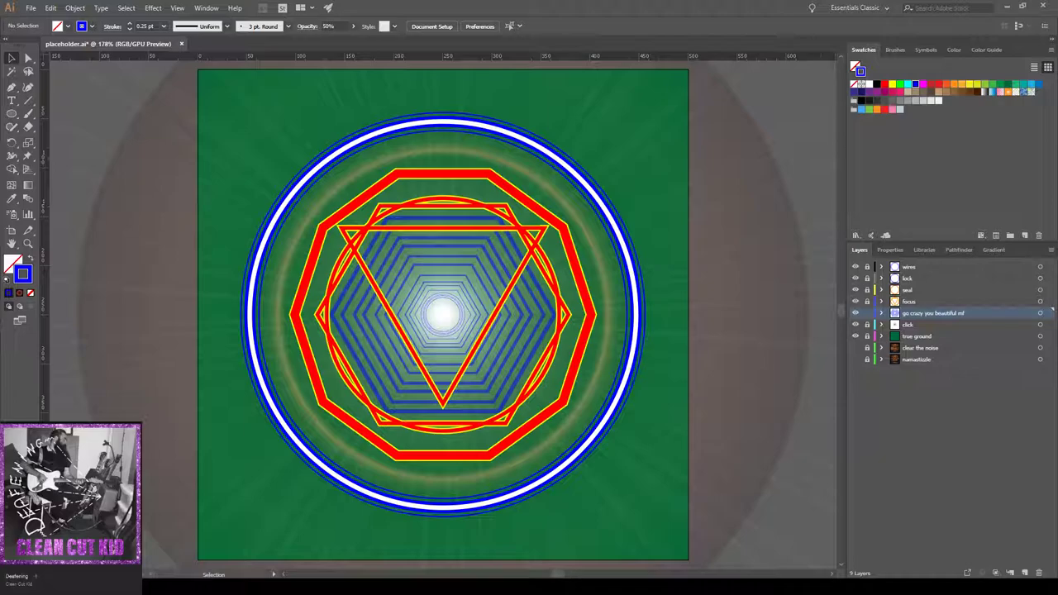
- Convert the blue hexagon strokes to filled shapes with Outline Stroke and give them a white 0.5 pt stroke
key(ctrl+a)
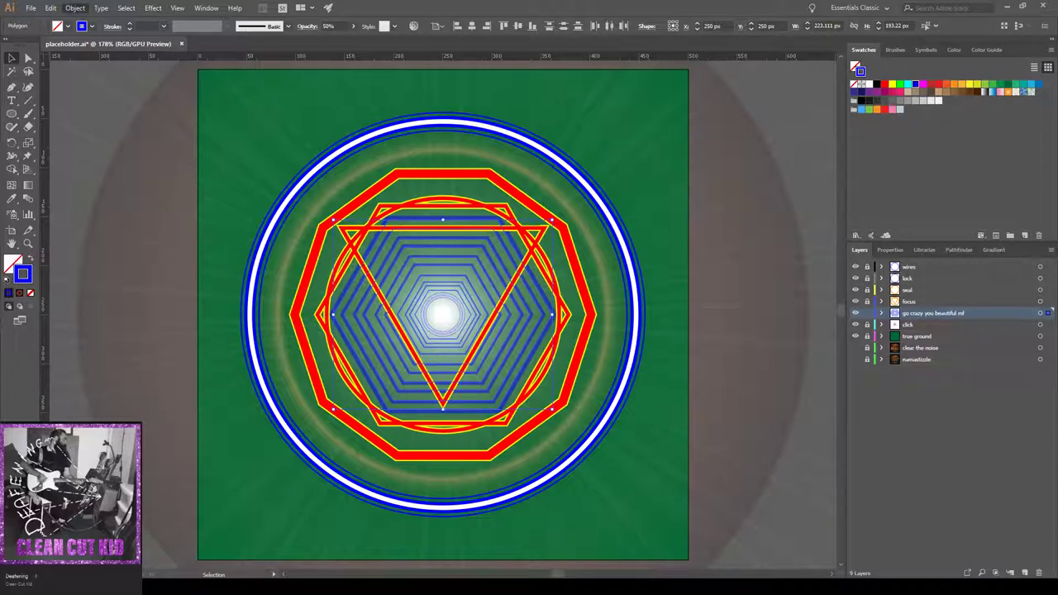
key(p)
key(u)
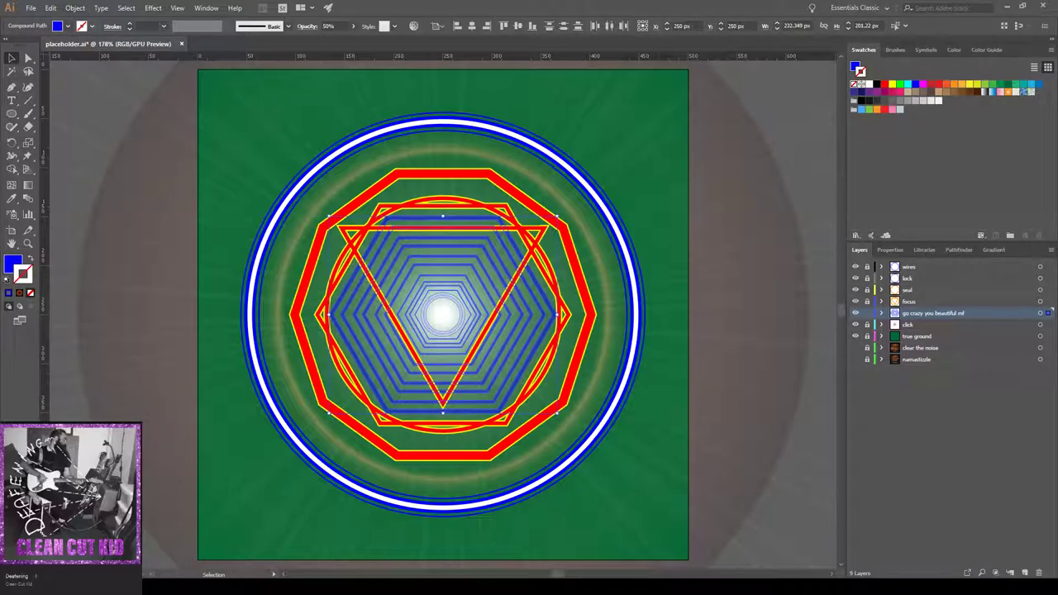
click(869, 84)
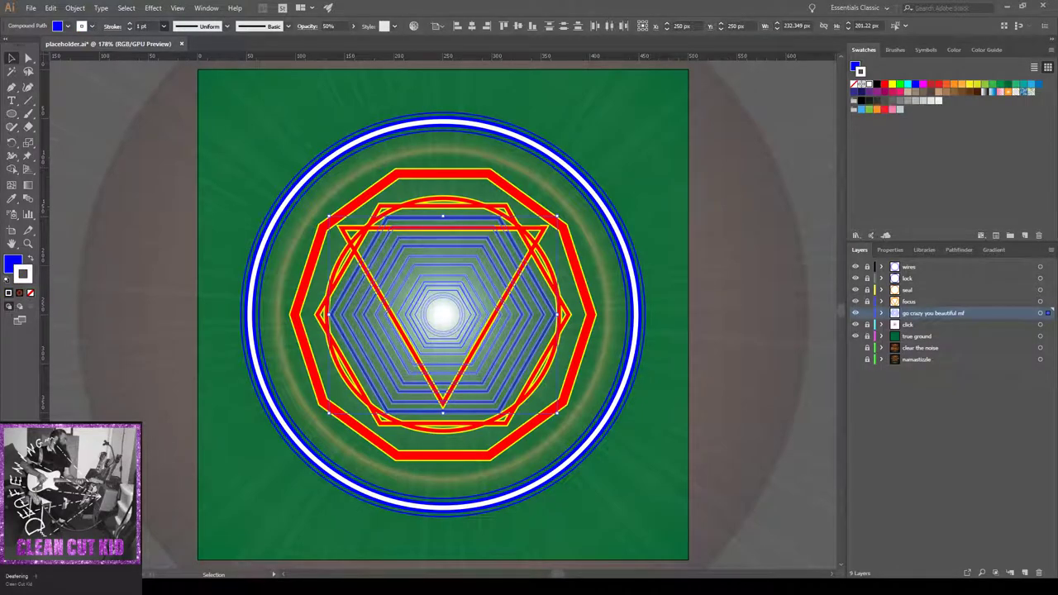
click(147, 48)
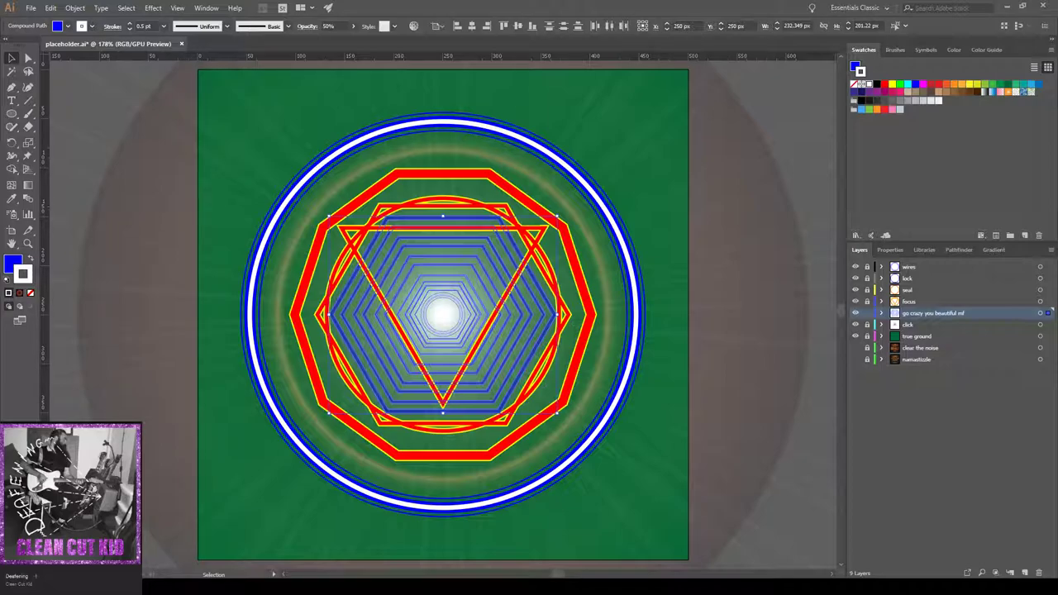
key(ctrl+shift+a)
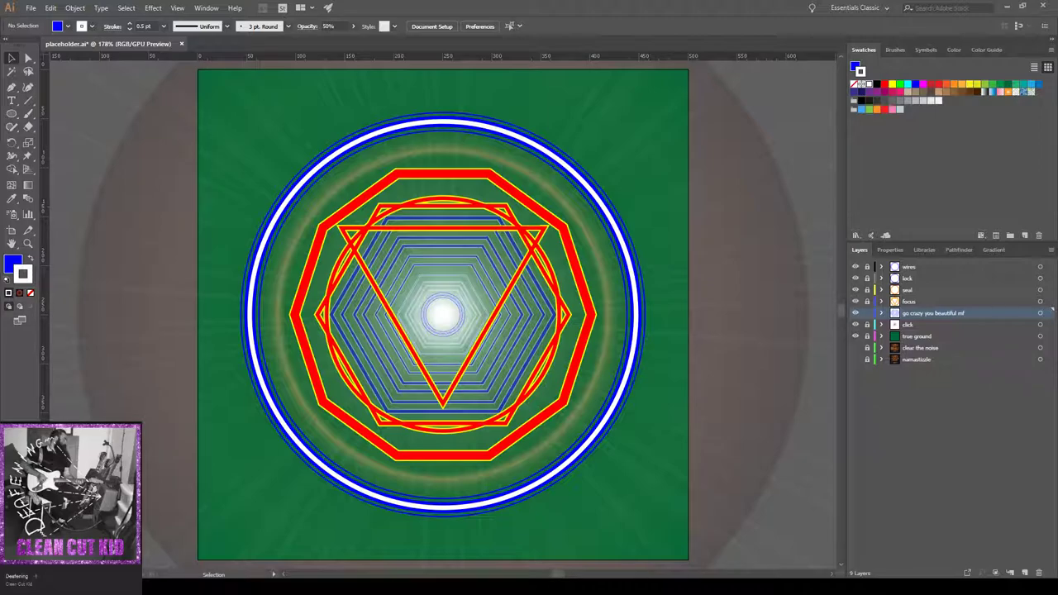
- Try a thinner white stroke of 0.25 pt on all the hexagons
key(ctrl+plus)
key(ctrl+plus)
key(ctrl+plus)
key(ctrl+plus)
key(ctrl+plus)
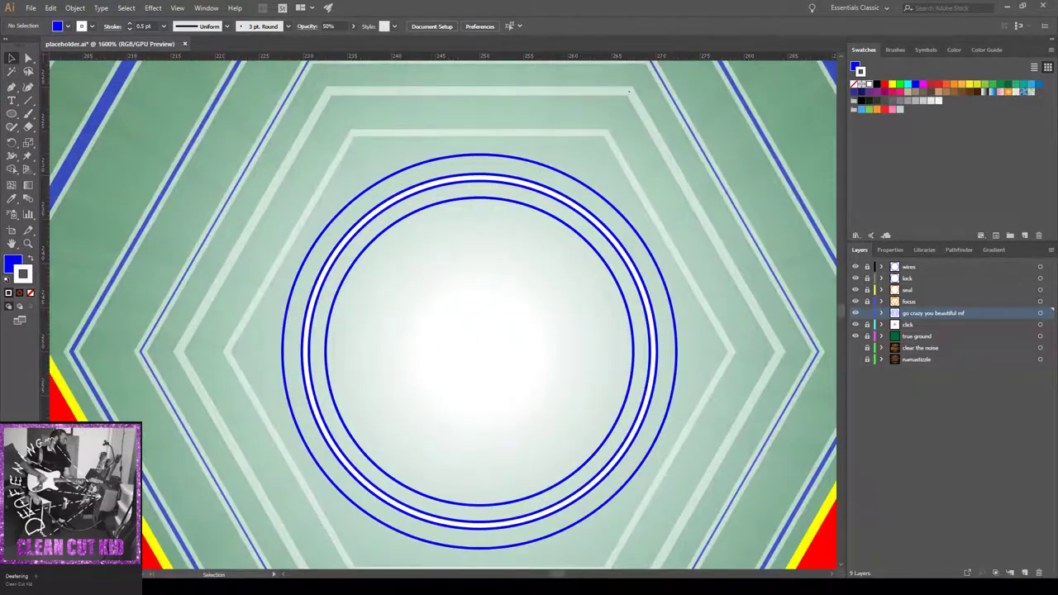
key(ctrl+minus)
key(ctrl+minus)
key(ctrl+minus)
key(ctrl+minus)
key(ctrl+minus)
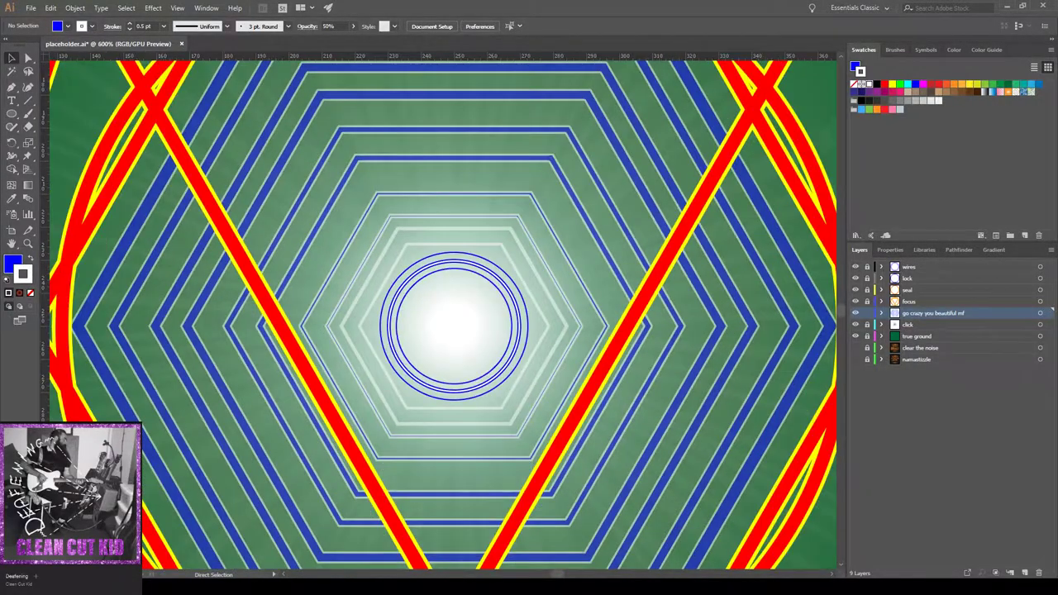
key(ctrl+a)
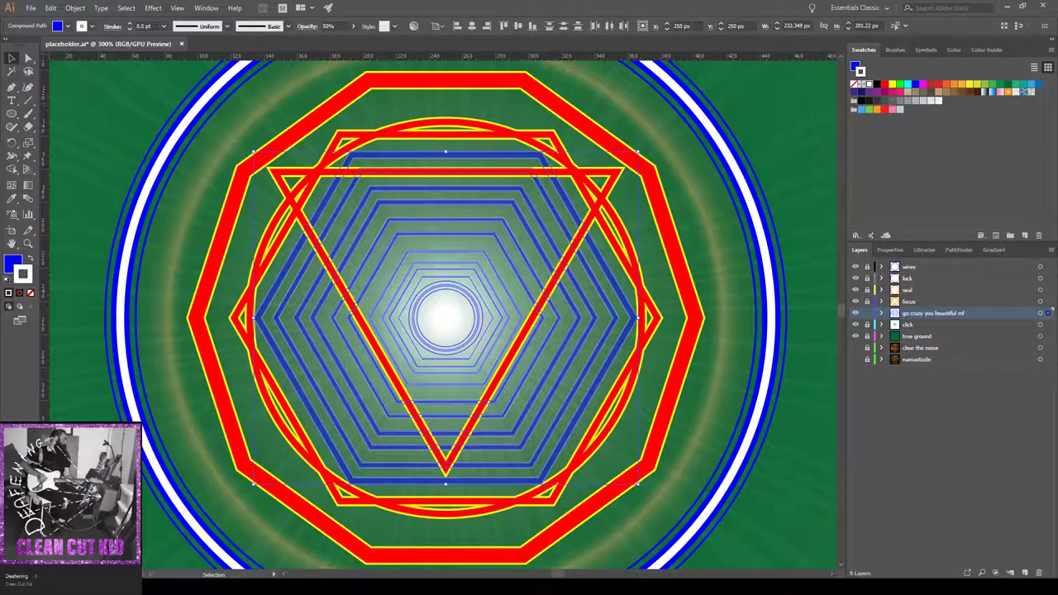
click(164, 26)
click(155, 39)
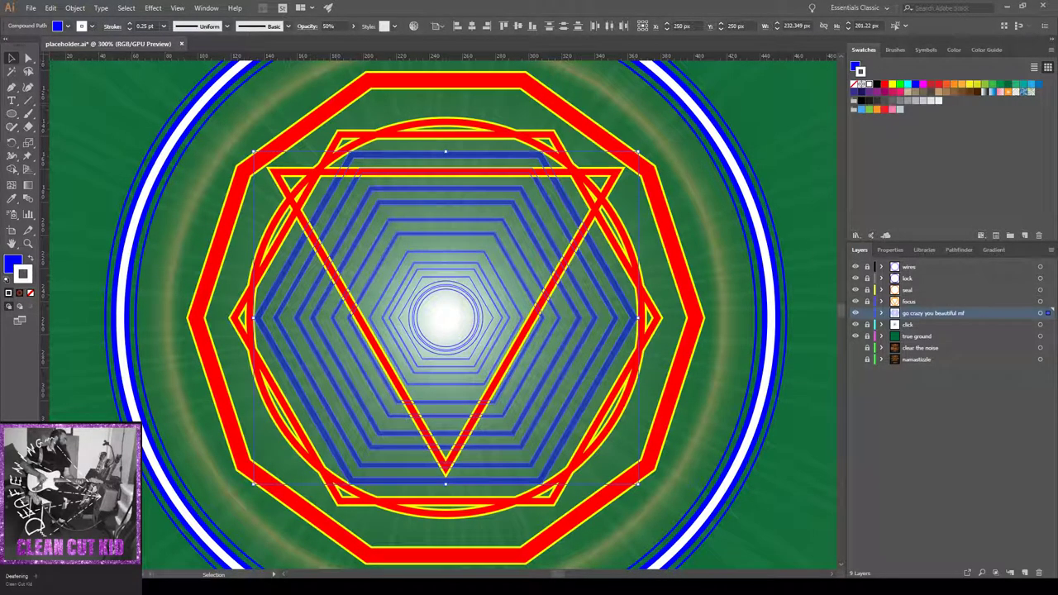
key(ctrl+shift+a)
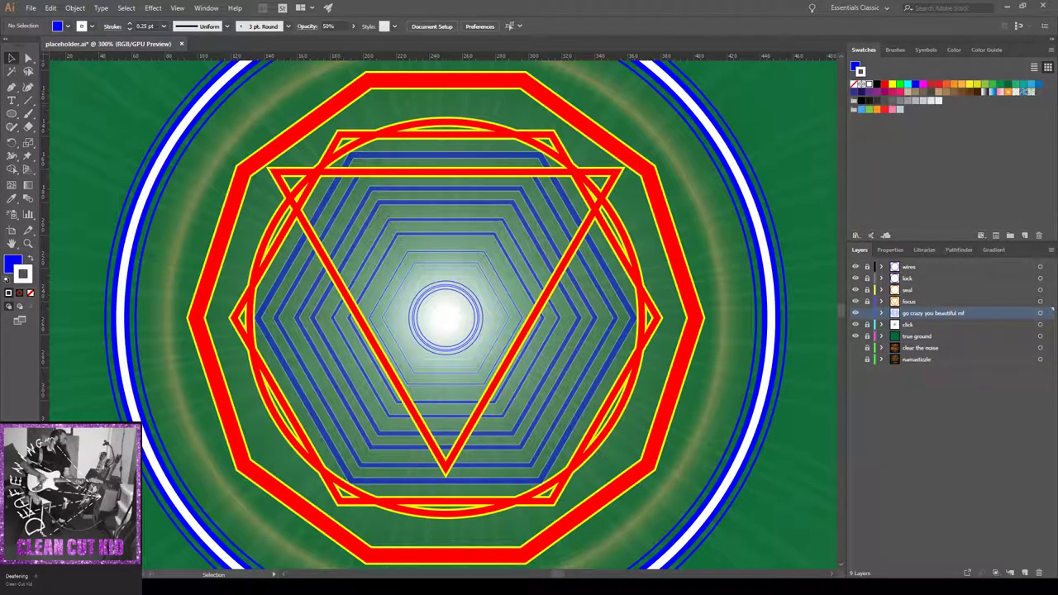
- Set the white stroke weight of all the hexagons to 0.75 pt
key(ctrl+equal)
key(ctrl+equal)
key(ctrl+equal)
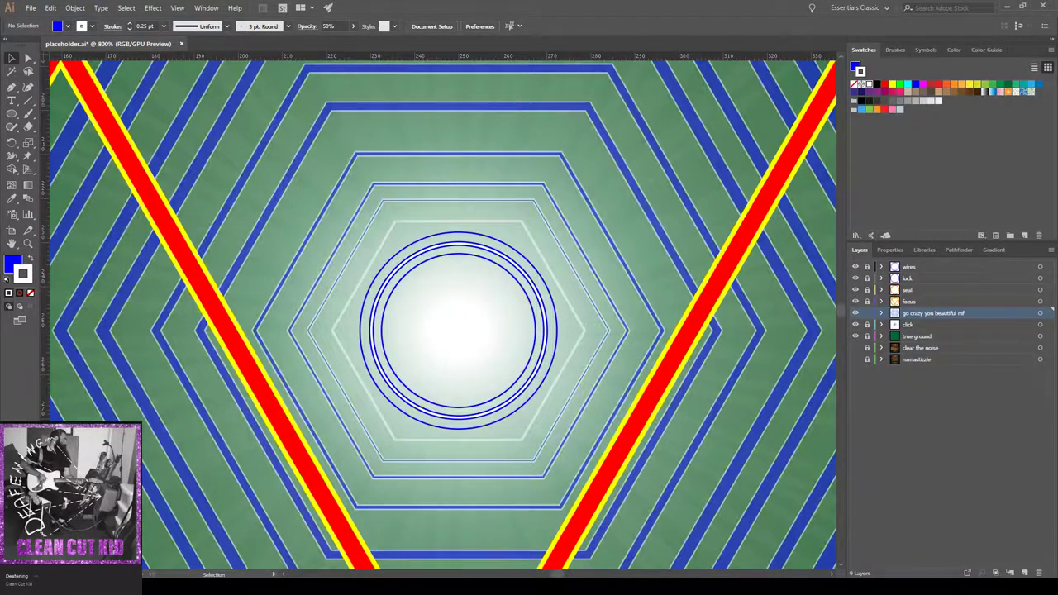
key(ctrl+a)
click(151, 60)
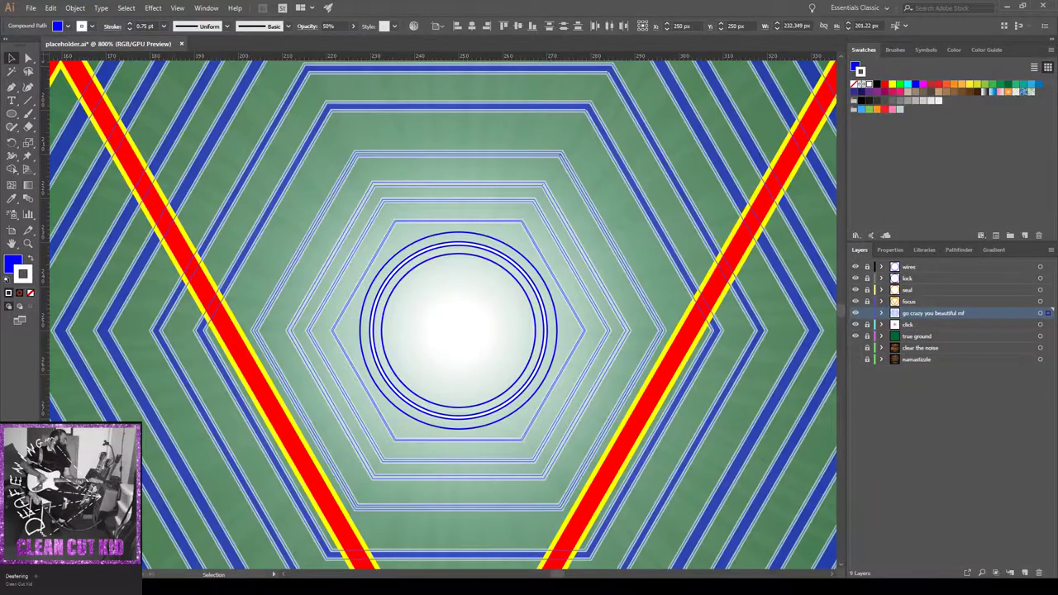
key(ctrl+shift+a)
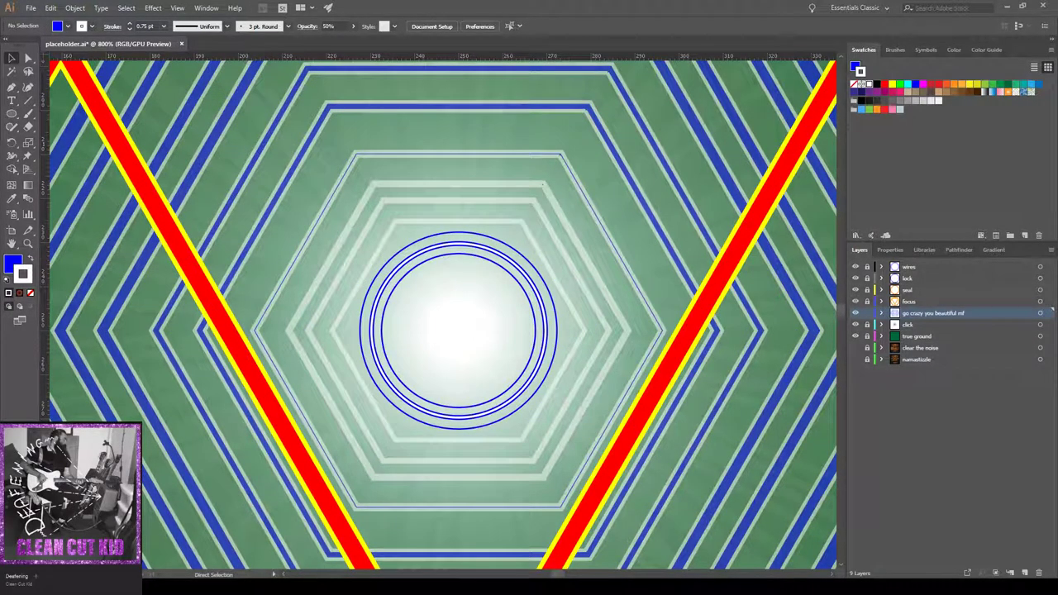
- Raise the opacity of all the blue and white hexagons to 100%
key(ctrl+0)
key(ctrl+a)
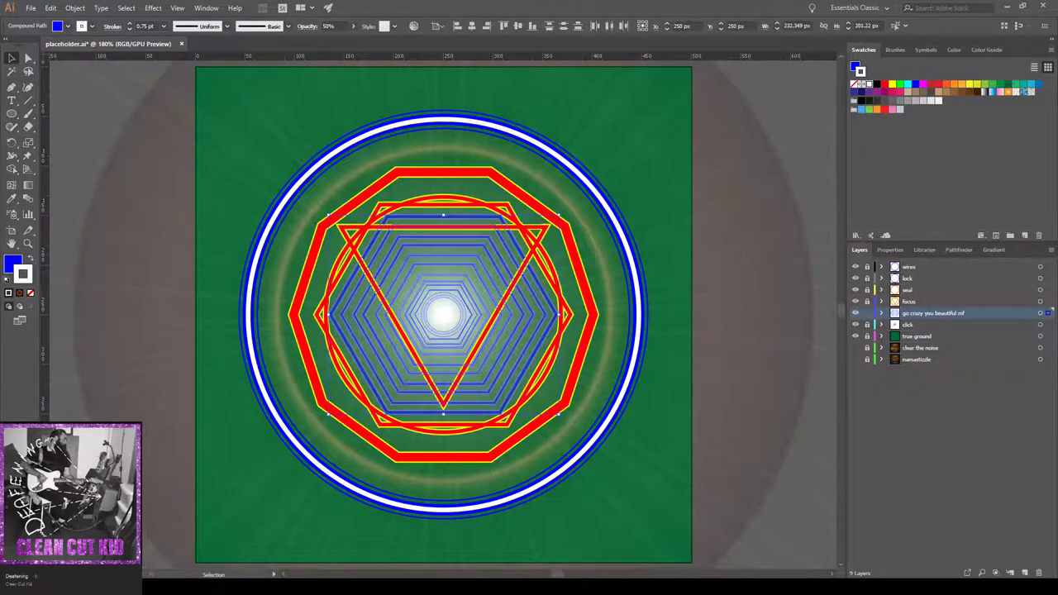
drag(331, 38, 357, 38)
key(ctrl+shift+a)
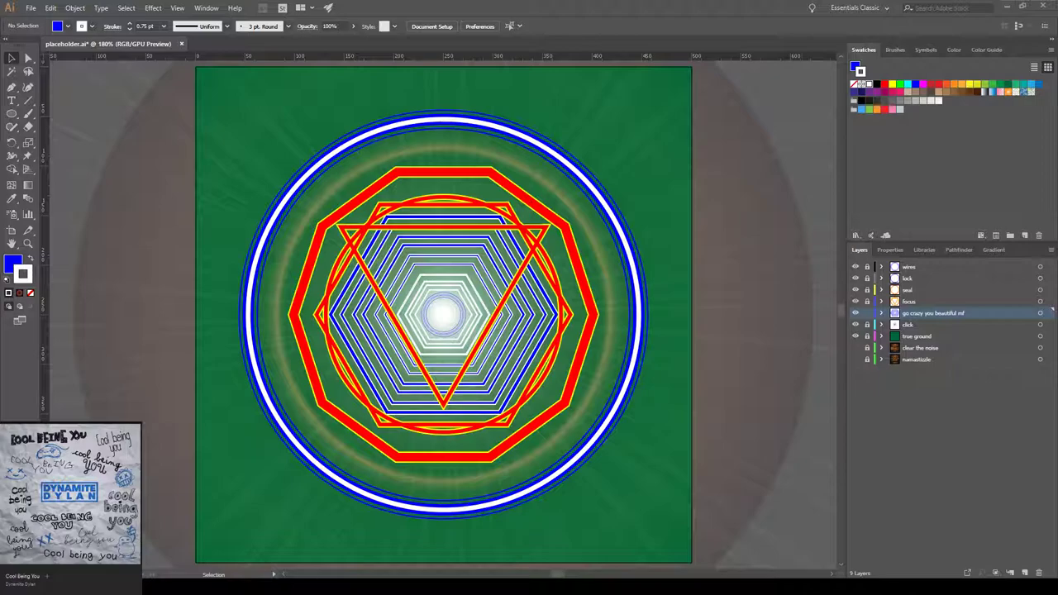
- Move the hidden bottommost layer to the top of the stack and show it, with the click layer hidden
drag(926, 360, 926, 262)
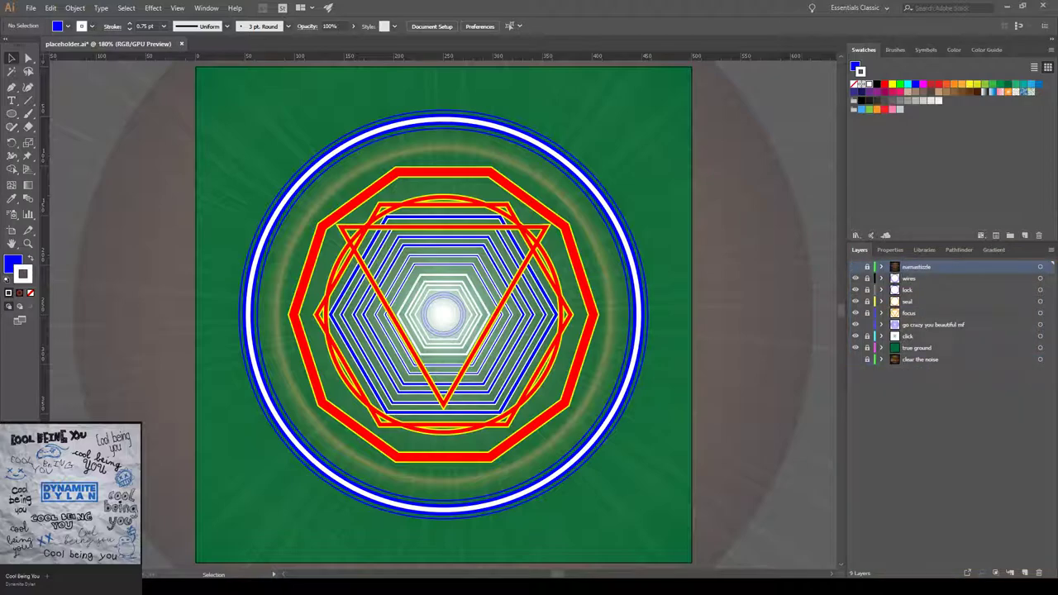
click(856, 266)
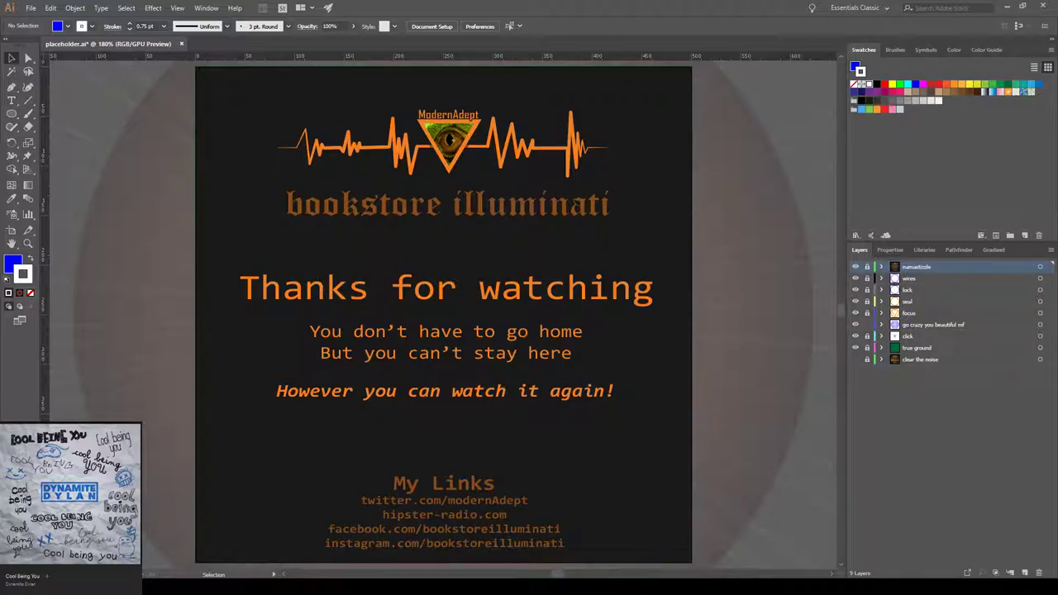
click(856, 336)
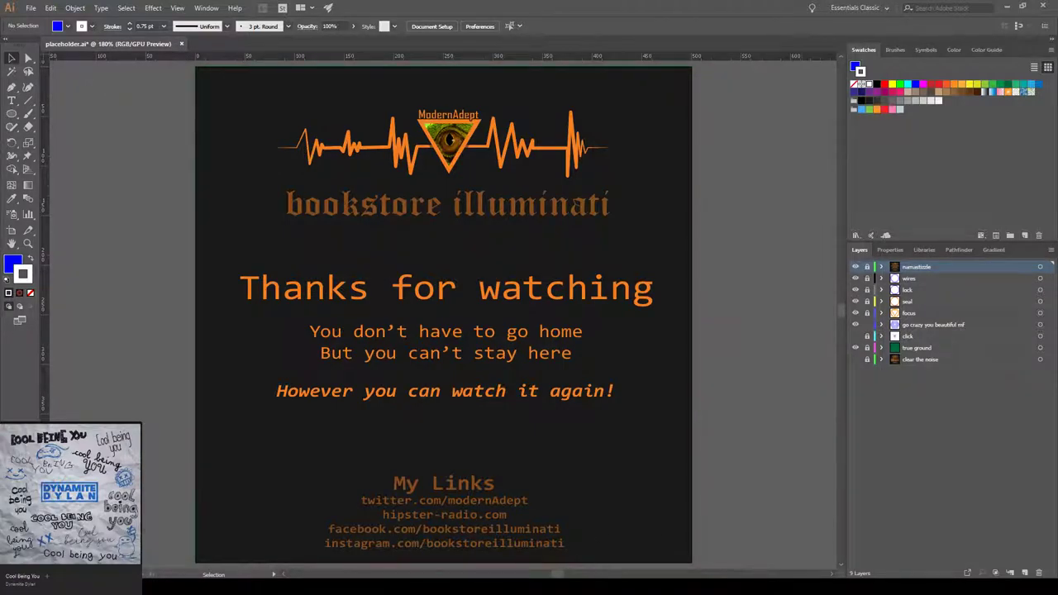